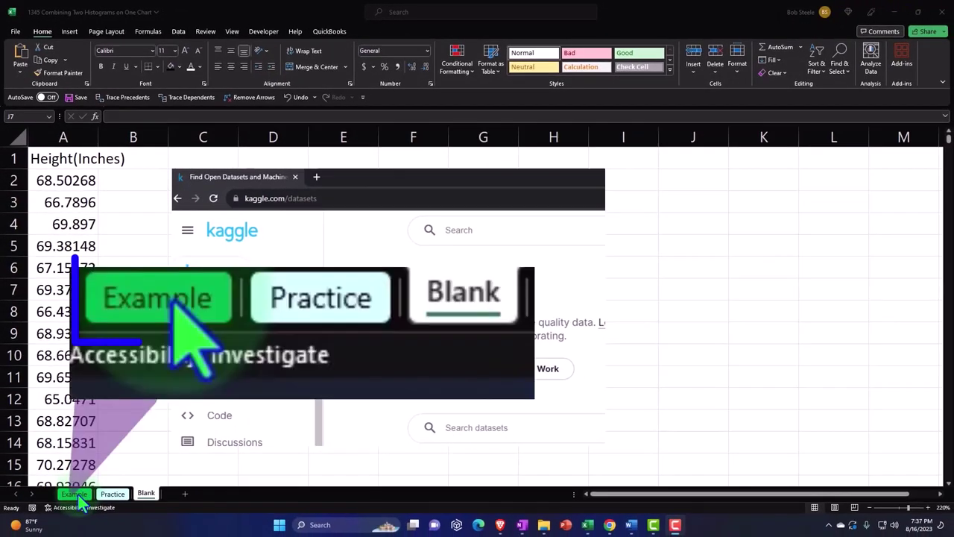
# - Examine the Example sheet's height data, average formula, histogram, and the bin table with its column chart
pyautogui.click(77, 495)
pyautogui.click(77, 495)
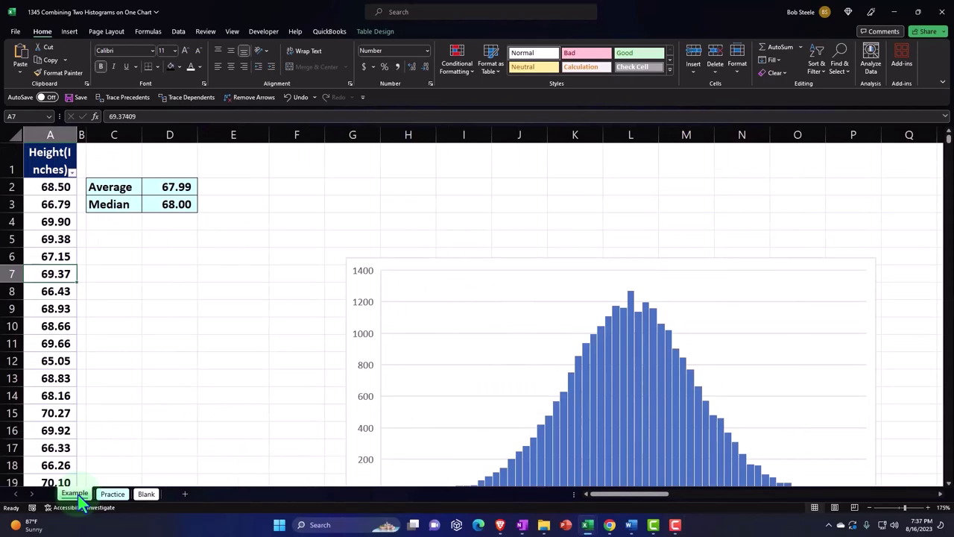
pyautogui.click(63, 227)
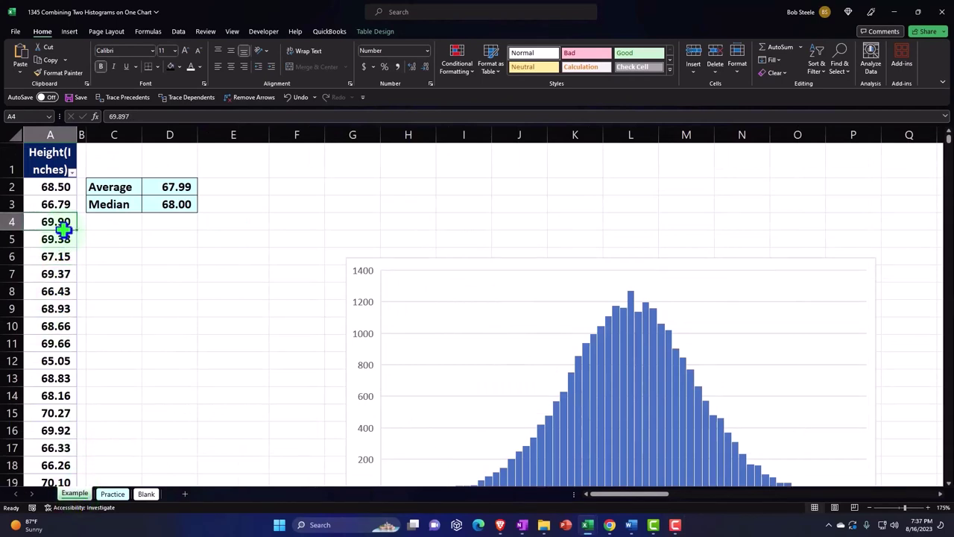
pyautogui.click(170, 188)
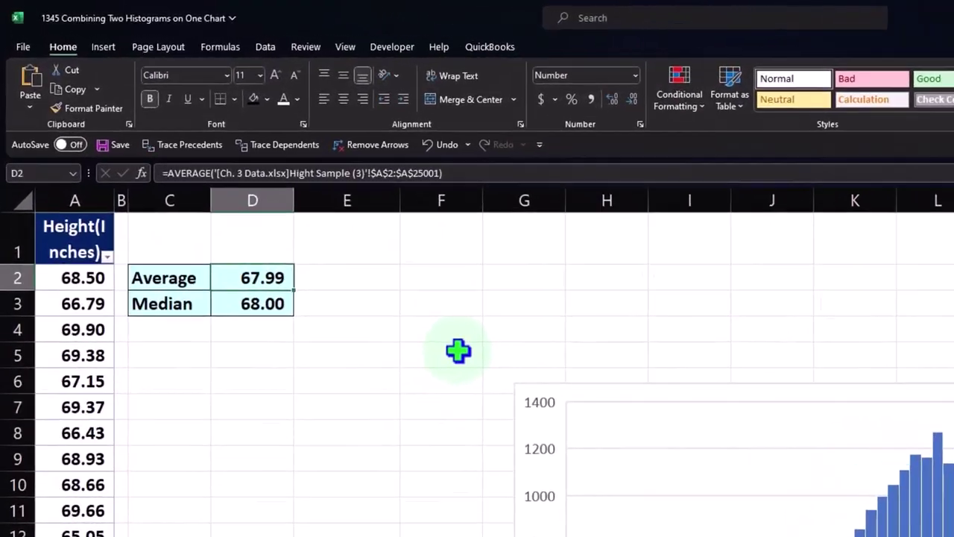
pyautogui.scroll(-1, 402, 311)
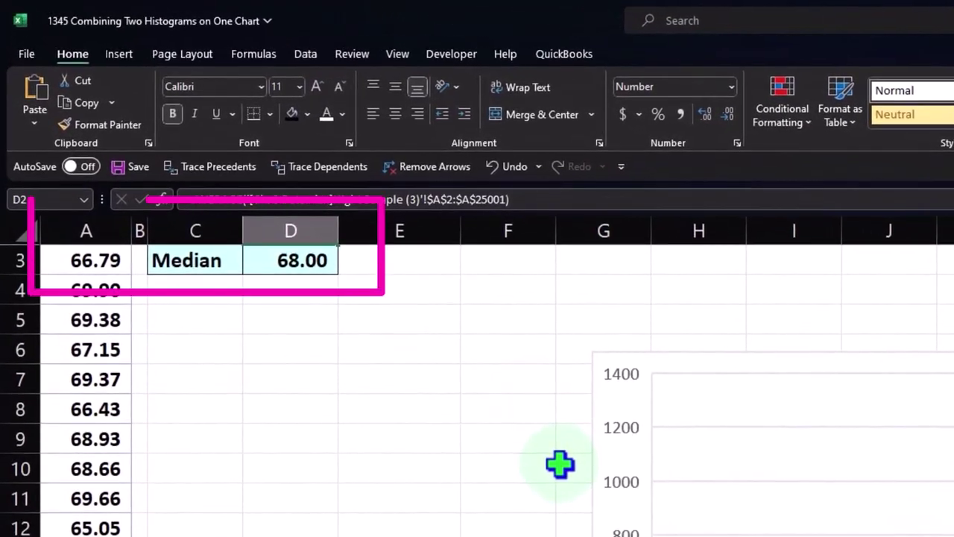
pyautogui.scroll(-1, 560, 464)
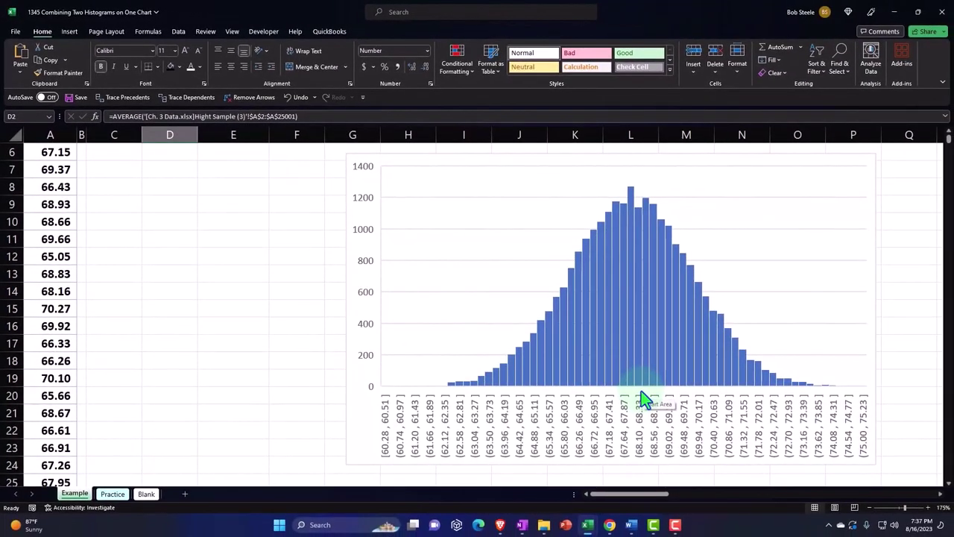
pyautogui.scroll(-2, 641, 393)
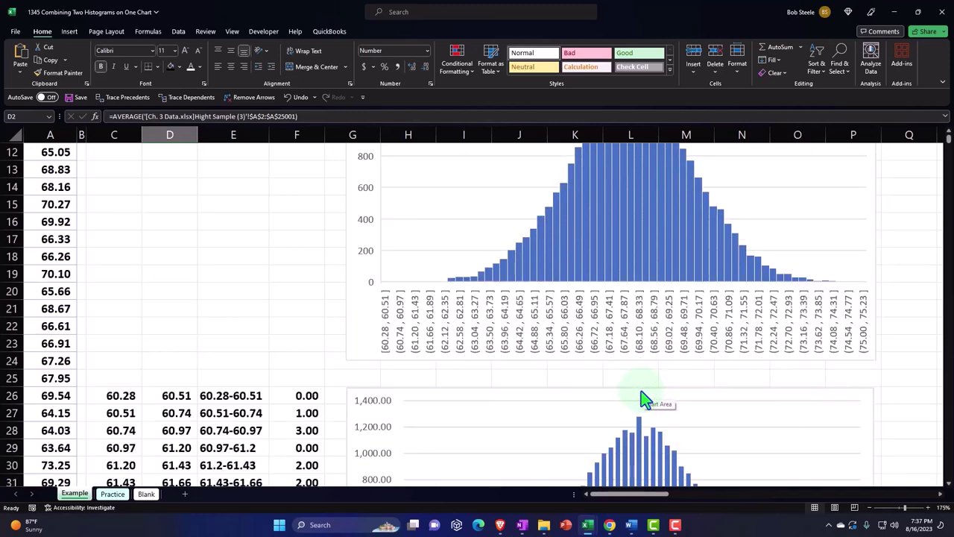
pyautogui.scroll(-3, 641, 391)
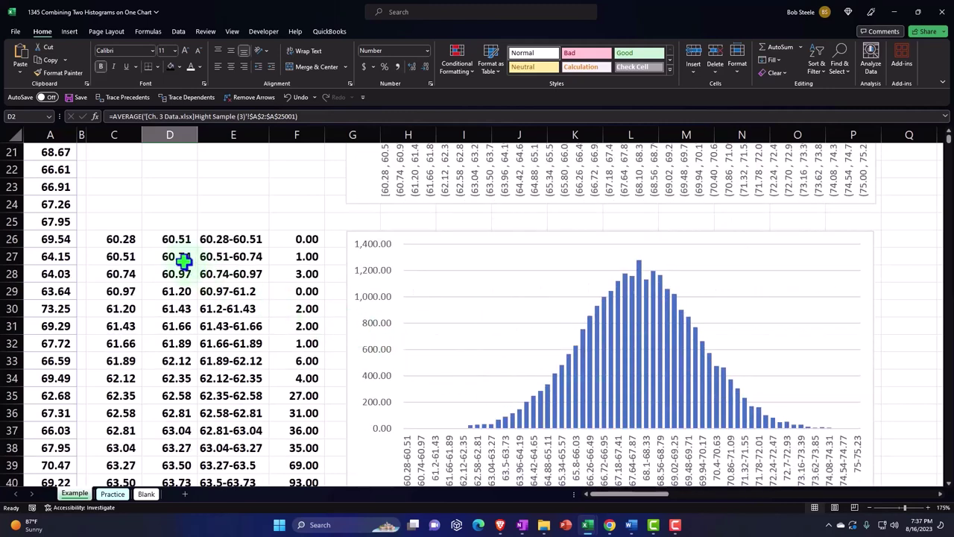
pyautogui.click(183, 258)
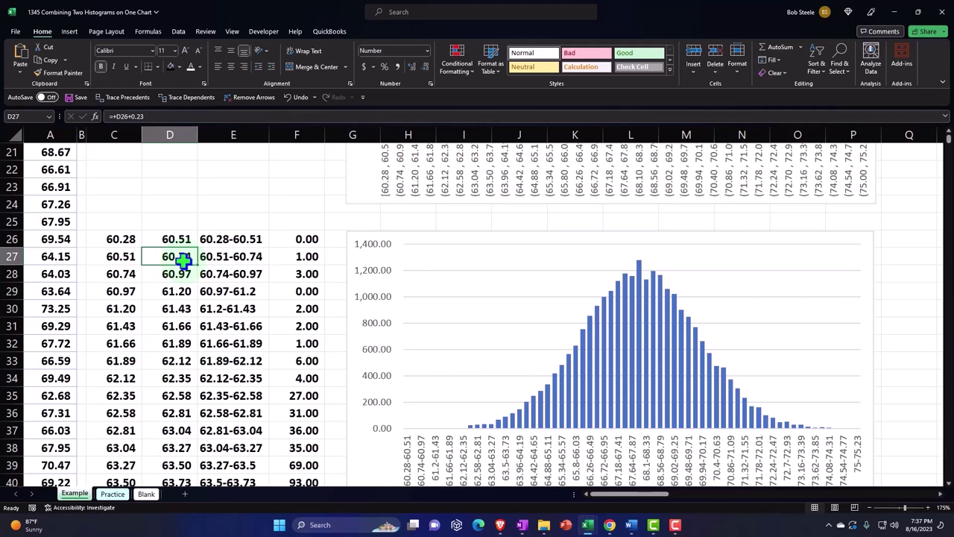
pyautogui.scroll(-1, 183, 259)
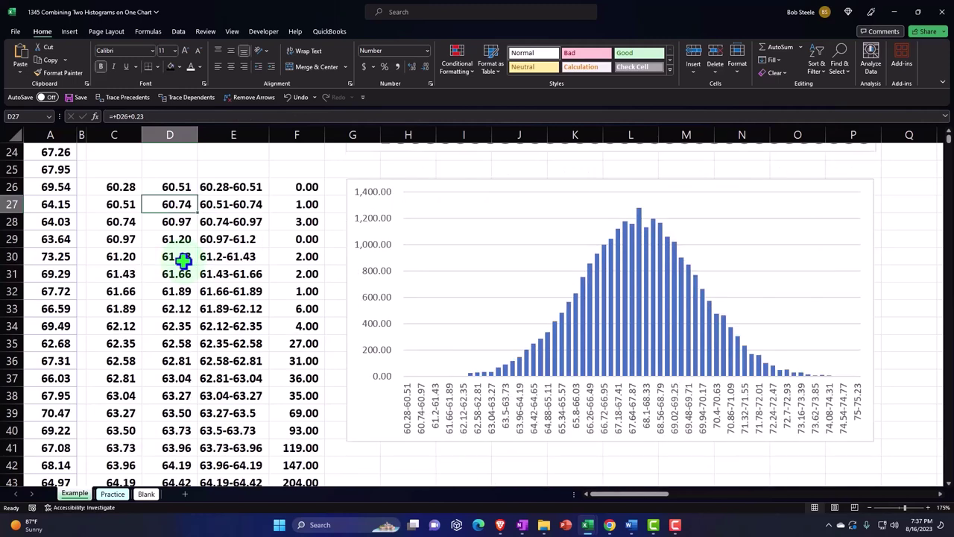
pyautogui.moveTo(540, 365)
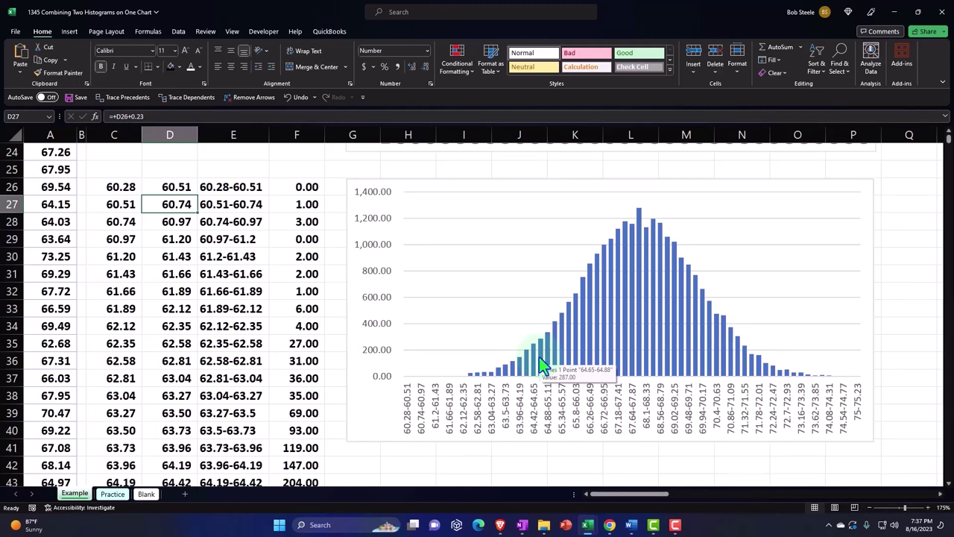
# - Examine the separate Men and Women height columns on the Example sheet, with the bin table and histogram beside them
pyautogui.scroll(8, 539, 356)
pyautogui.moveTo(629, 494); pyautogui.dragTo(708, 495)
pyautogui.hscroll(1, 489, 337)
pyautogui.click(421, 186)
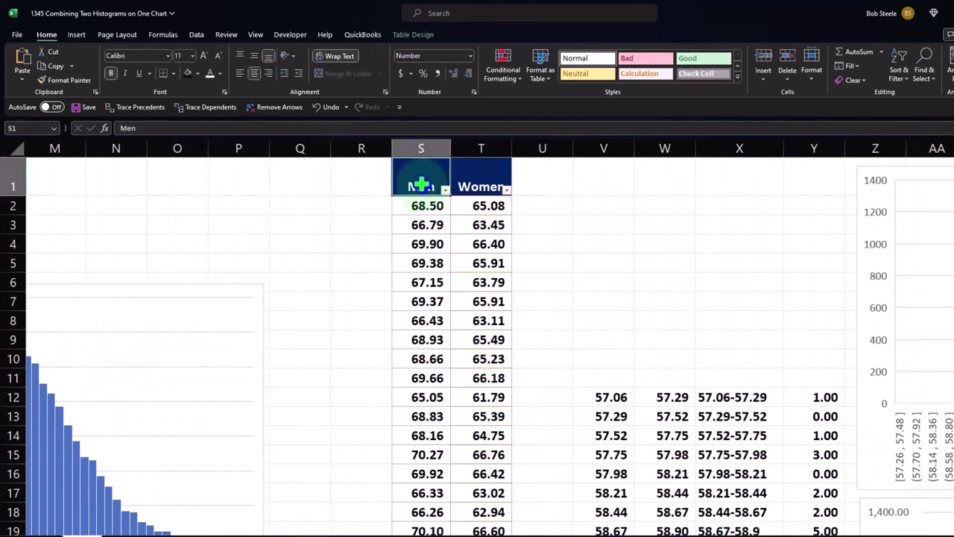
pyautogui.click(483, 186)
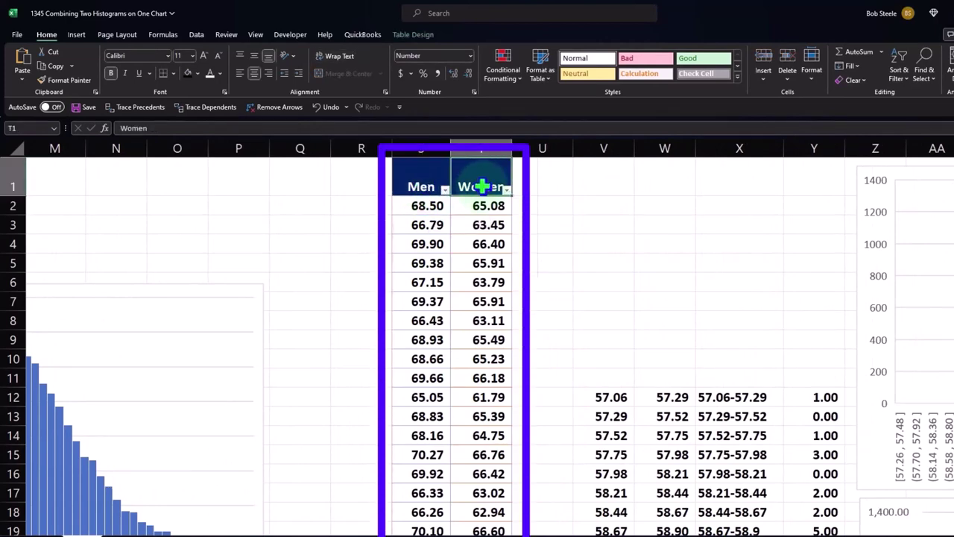
pyautogui.click(631, 298)
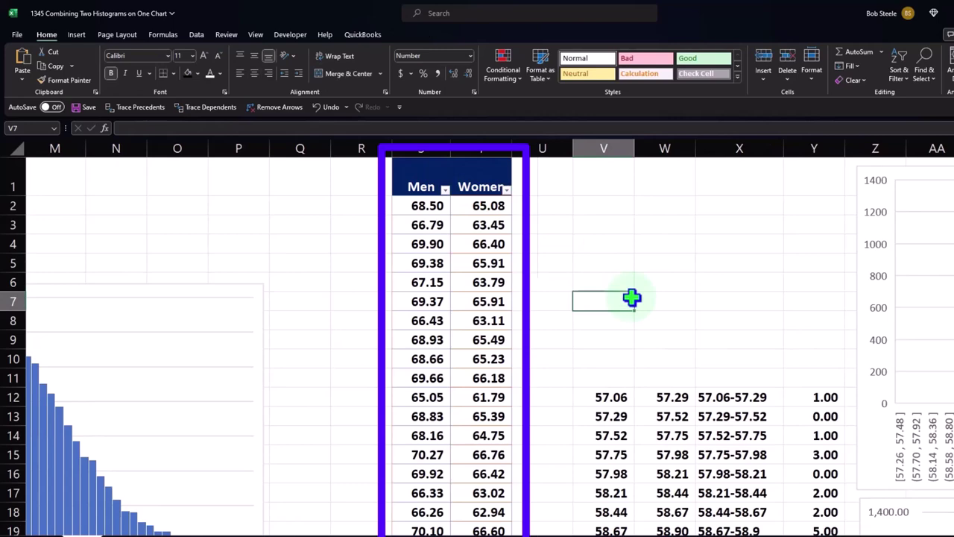
pyautogui.press('Right')
pyautogui.press('Right')
pyautogui.press('Right')
pyautogui.press('Right')
pyautogui.press('Right')
pyautogui.press('Right')
pyautogui.press('Right')
pyautogui.press('Right')
pyautogui.press('Right')
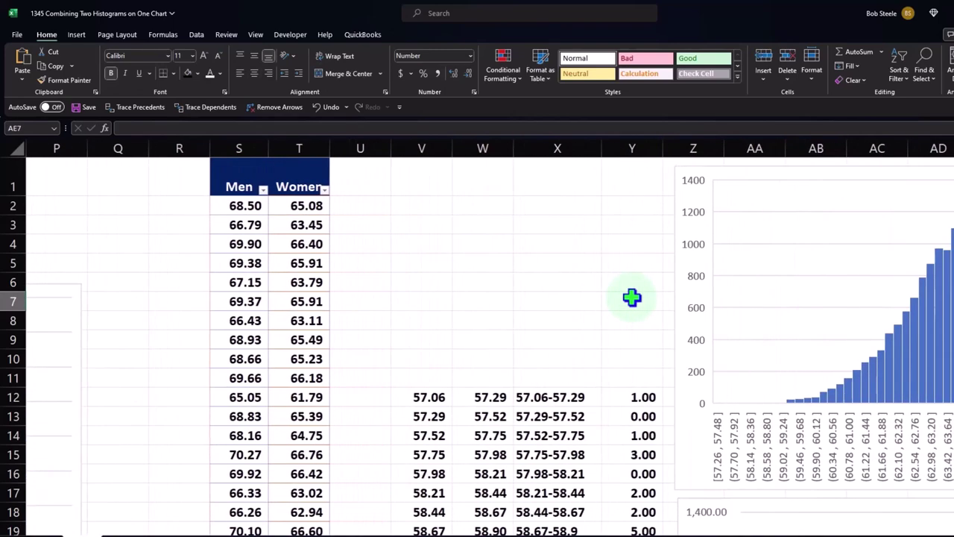
pyautogui.press('Right')
pyautogui.press('Right')
pyautogui.press('Right')
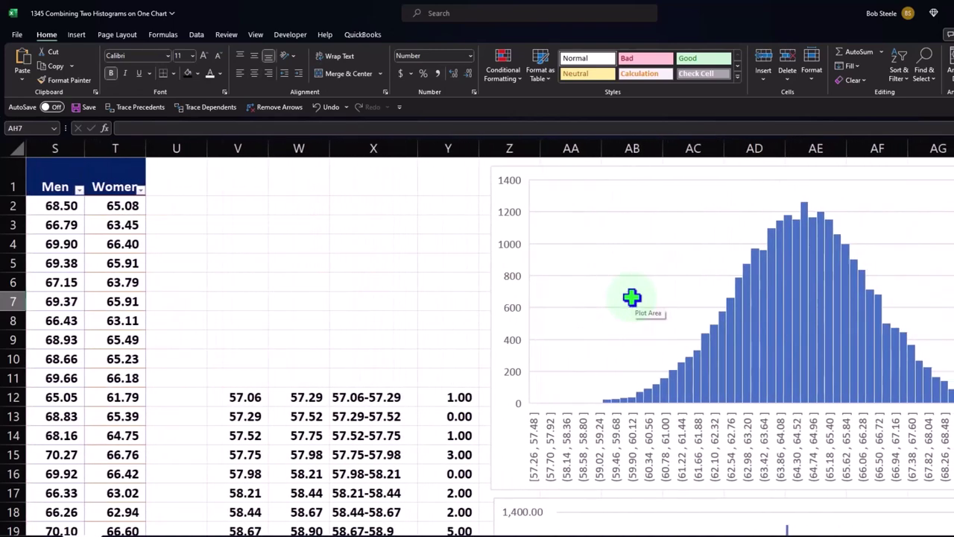
# - Examine the combined Men & Women height column and the histogram built from it
pyautogui.press('Right')
pyautogui.press('Right')
pyautogui.press('Right')
pyautogui.press('Right')
pyautogui.press('Right')
pyautogui.press('Right')
pyautogui.press('Right')
pyautogui.press('Right')
pyautogui.press('Right')
pyautogui.press('Right')
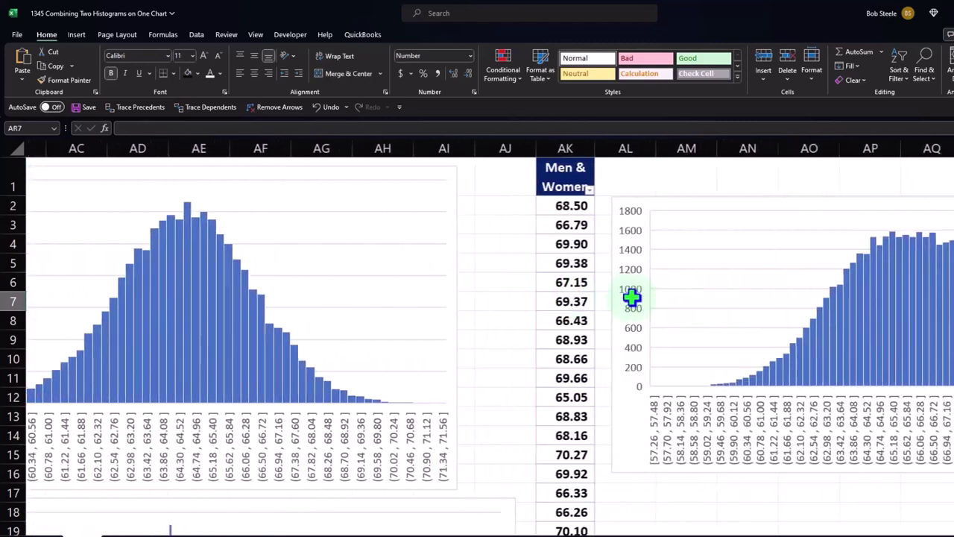
pyautogui.press('Right')
pyautogui.press('Right')
pyautogui.press('Right')
pyautogui.press('Right')
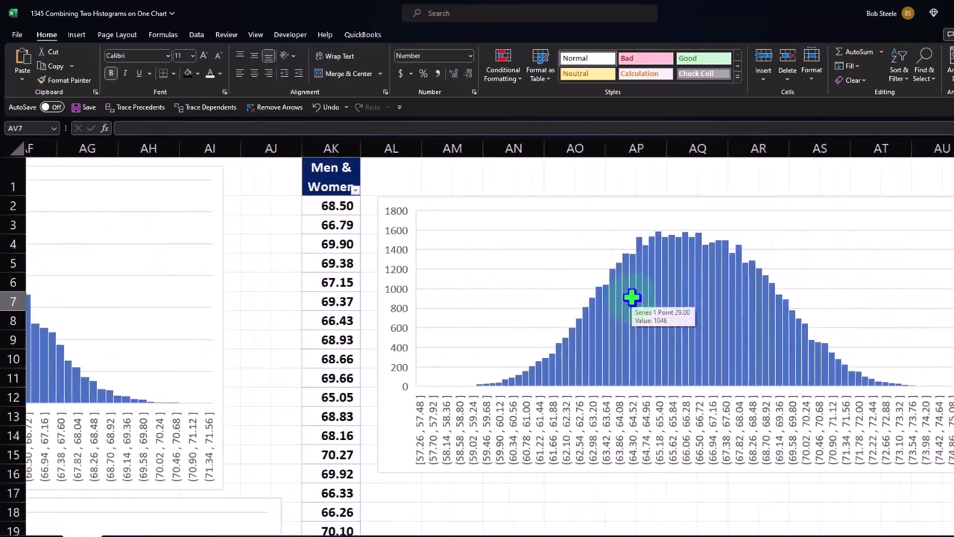
# - Examine the Men and Women bin frequency tables and the chart that overlays both height distributions
pyautogui.press('Right')
pyautogui.press('Right')
pyautogui.press('Right')
pyautogui.press('Right')
pyautogui.press('Right')
pyautogui.press('Right')
pyautogui.press('Right')
pyautogui.press('Right')
pyautogui.press('Right')
pyautogui.press('Right')
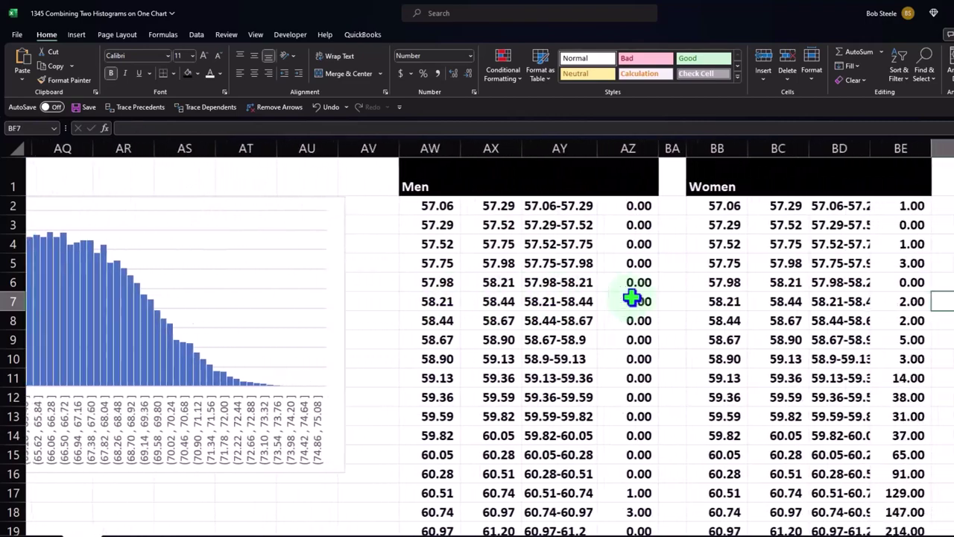
pyautogui.press('Right')
pyautogui.press('Right')
pyautogui.press('Right')
pyautogui.press('Right')
pyautogui.press('Right')
pyautogui.press('Right')
pyautogui.press('Right')
pyautogui.press('Right')
pyautogui.press('Right')
pyautogui.press('Right')
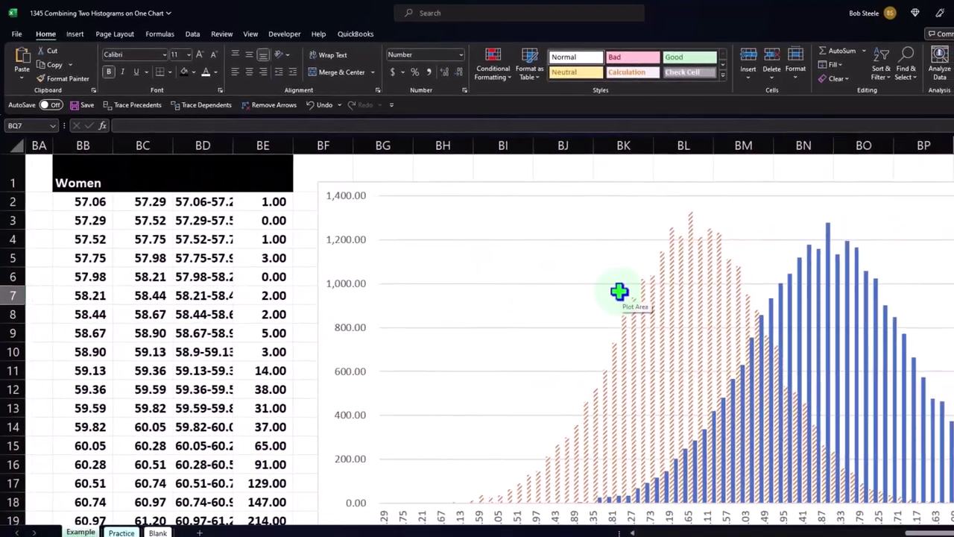
pyautogui.press('Right')
pyautogui.press('Right')
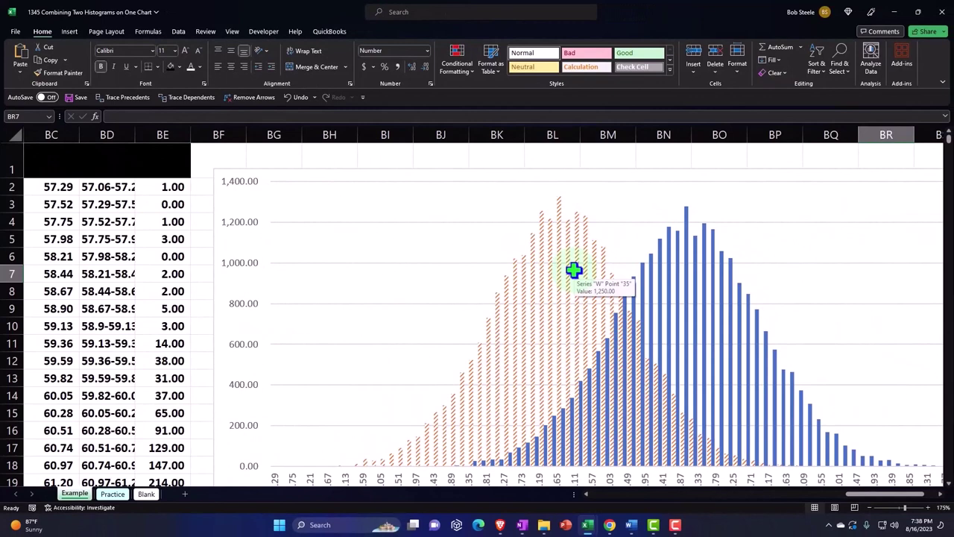
pyautogui.scroll(-1, 574, 269)
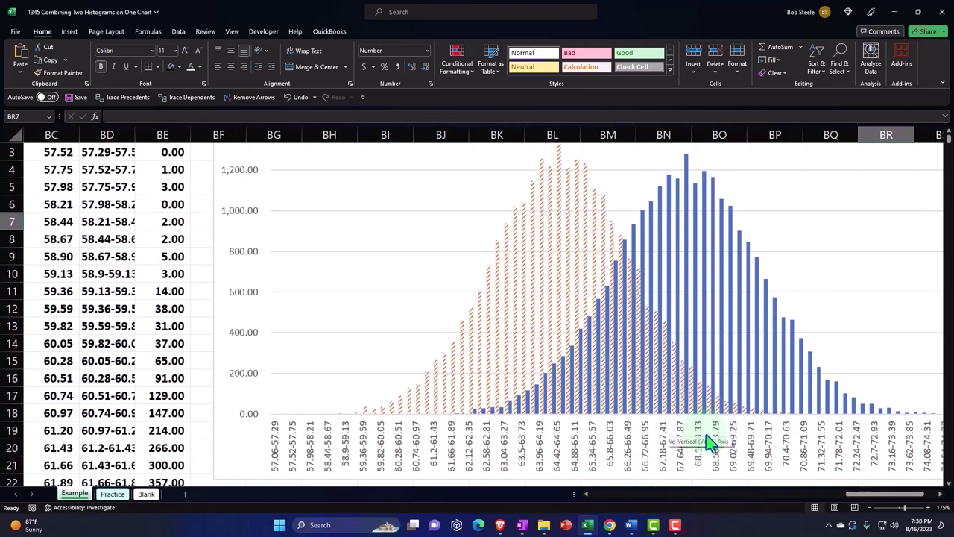
# - On the Blank sheet, format all cells as Currency with no symbol, two decimals and red parenthesized negatives, and make them bold
pyautogui.click(149, 495)
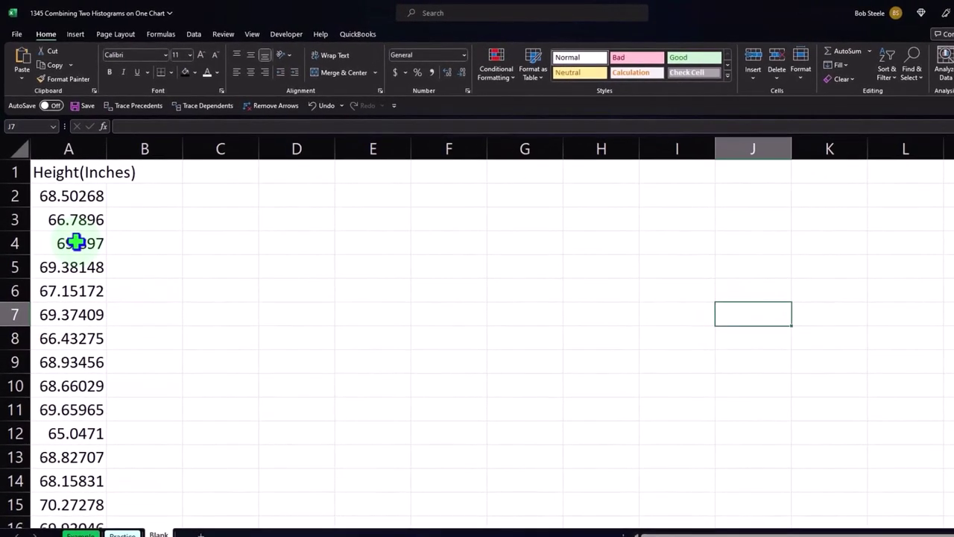
pyautogui.click(23, 151)
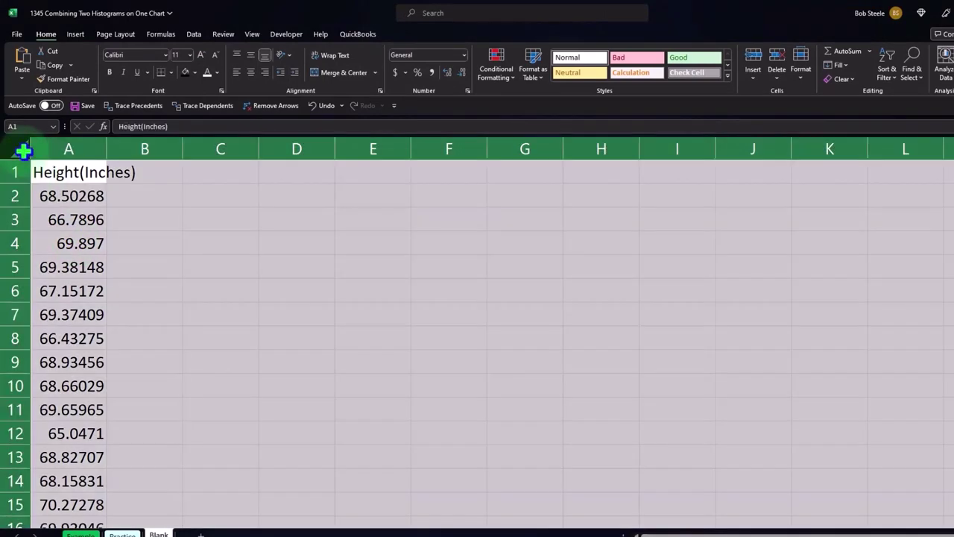
pyautogui.rightClick(214, 250)
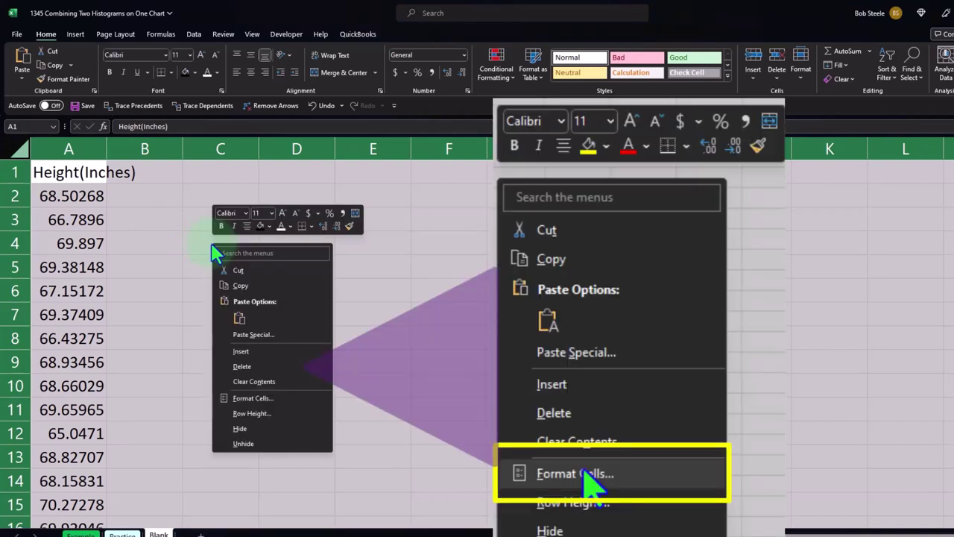
pyautogui.click(280, 396)
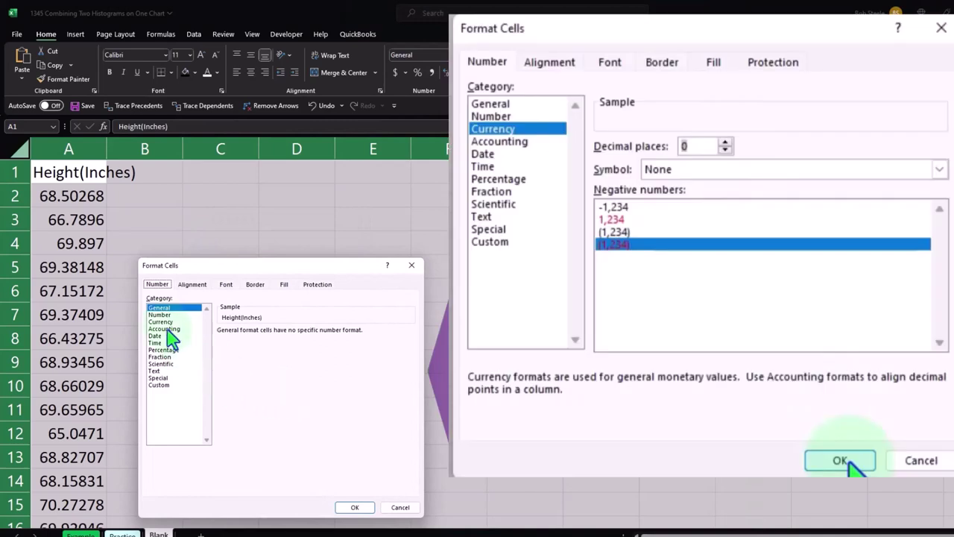
pyautogui.click(161, 322)
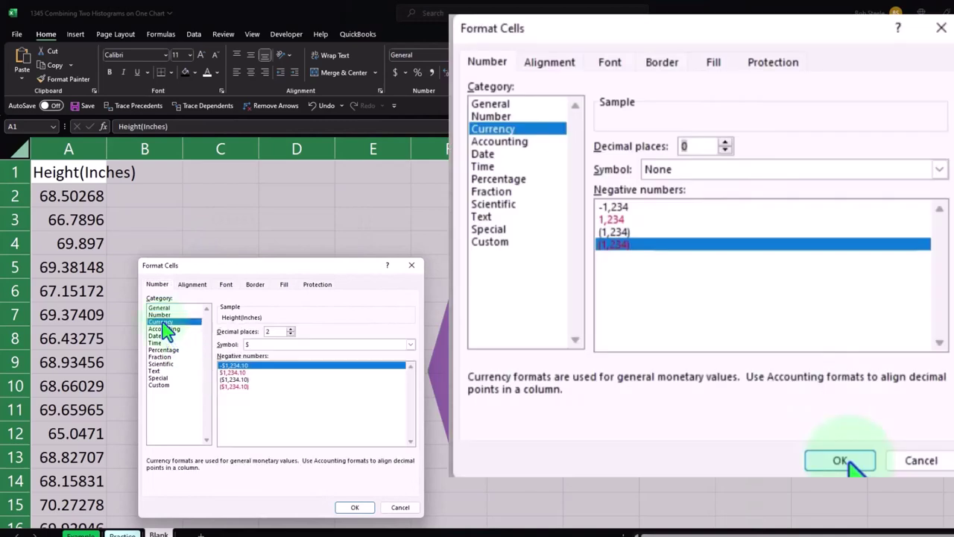
pyautogui.click(237, 386)
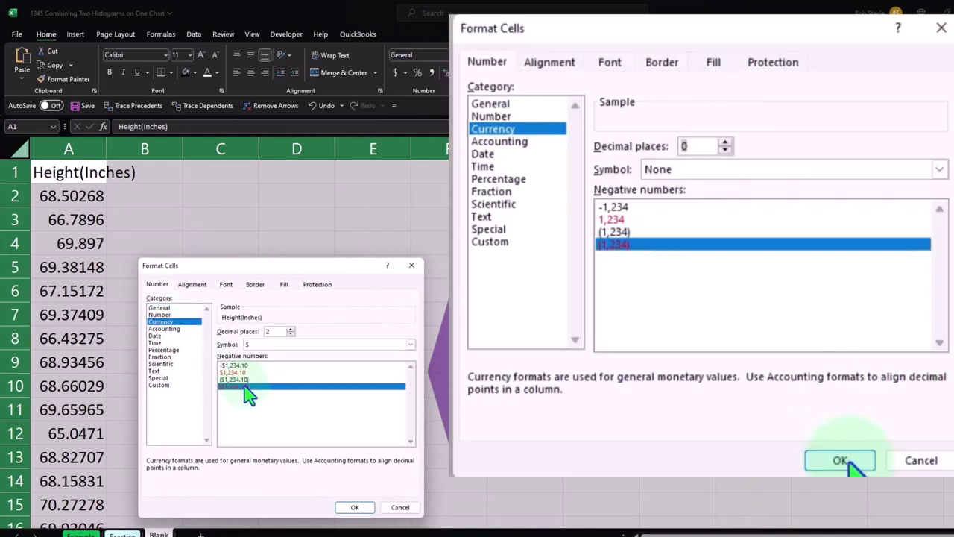
pyautogui.click(322, 344)
pyautogui.click(322, 357)
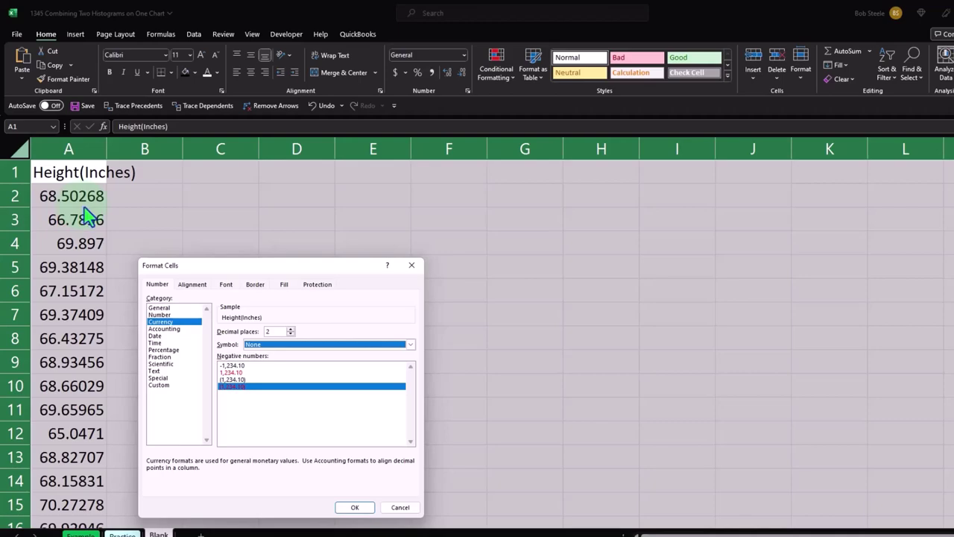
pyautogui.click(351, 508)
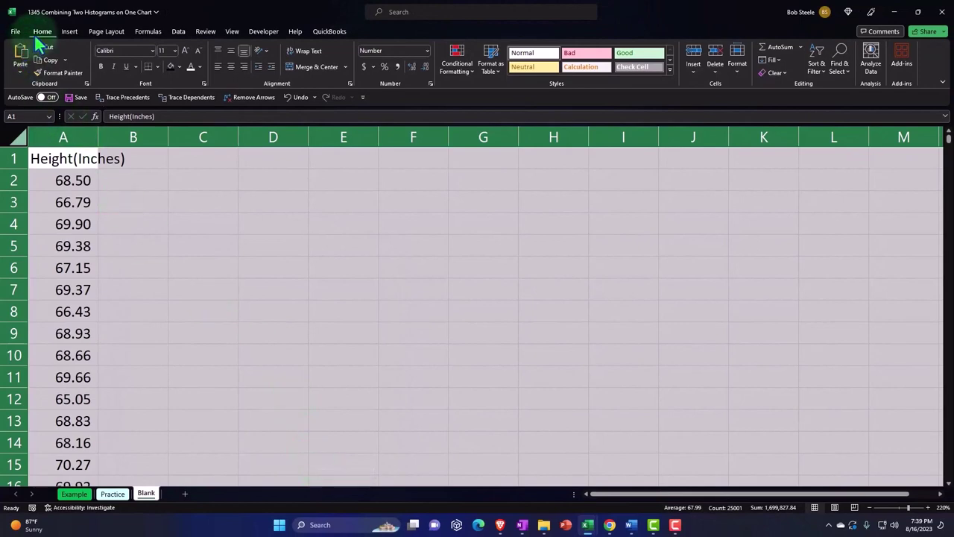
pyautogui.click(103, 67)
pyautogui.click(159, 190)
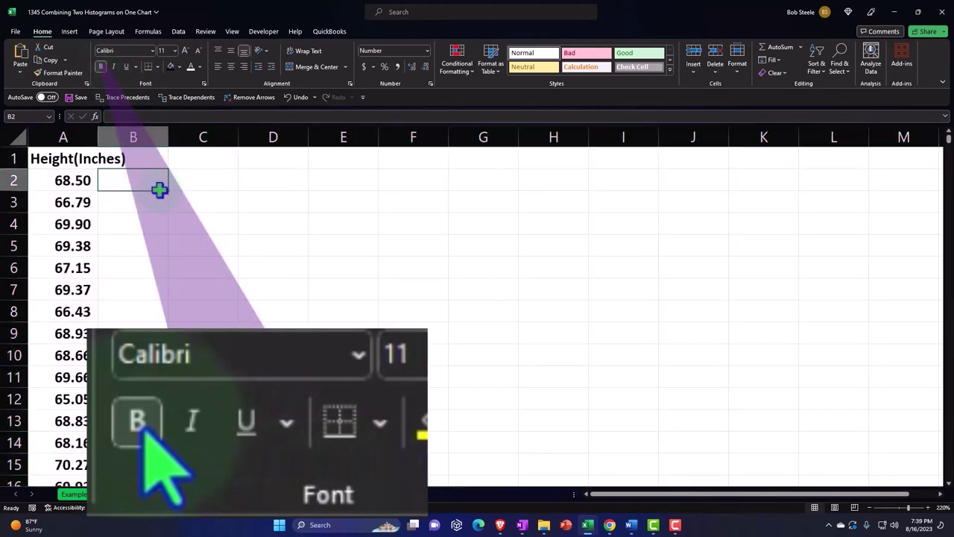
# - Convert the height data in A1:A25001 into a table with headers
pyautogui.keyDown('ctrl'); pyautogui.scroll(3, 235, 330); pyautogui.keyUp('ctrl')
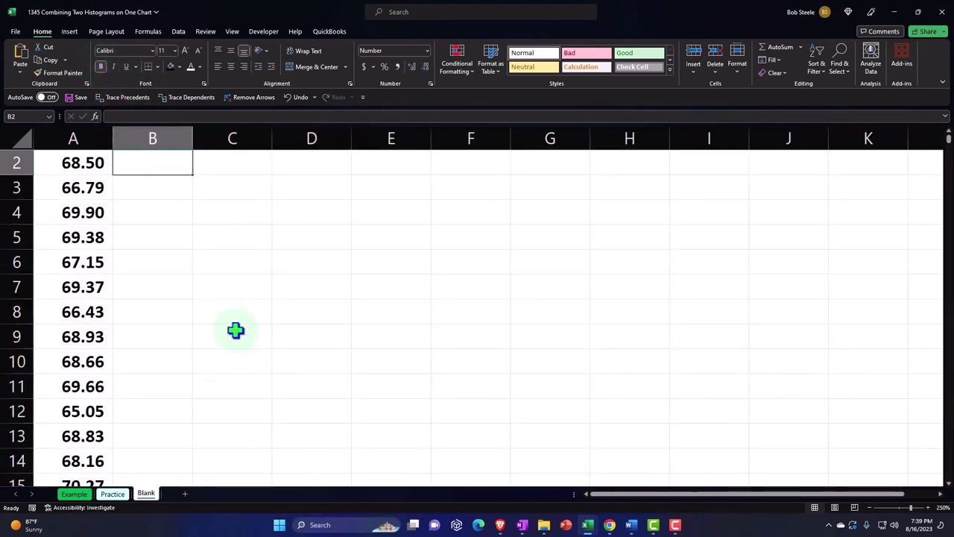
pyautogui.scroll(1, 286, 354)
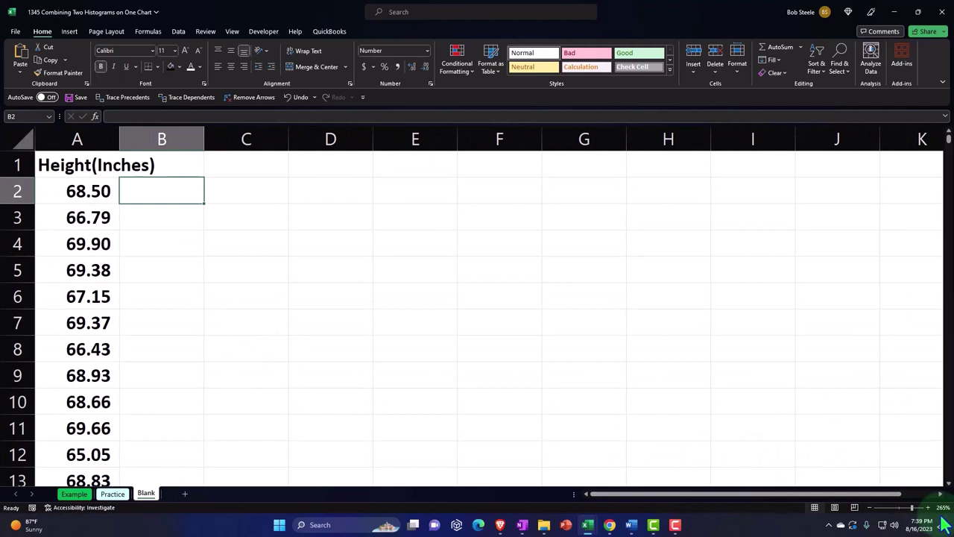
pyautogui.click(95, 273)
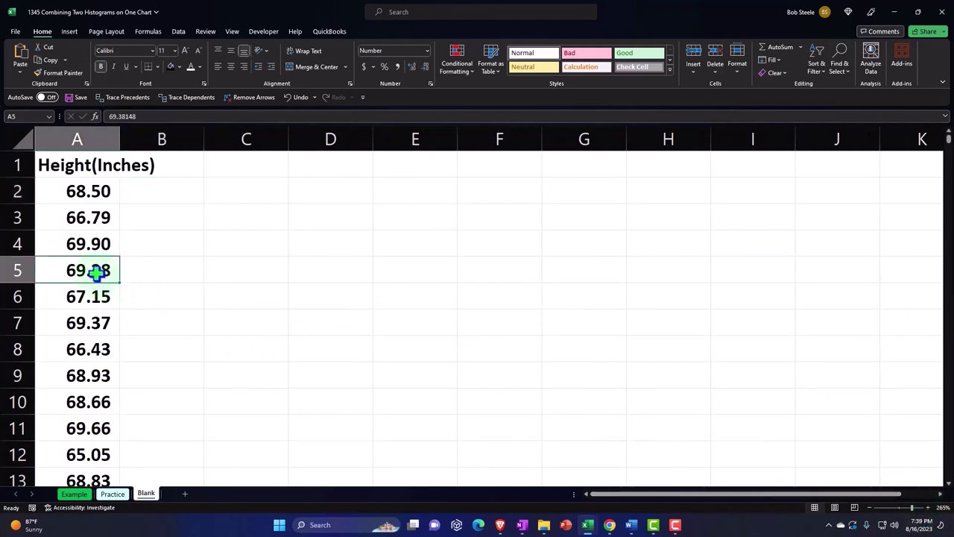
pyautogui.click(71, 32)
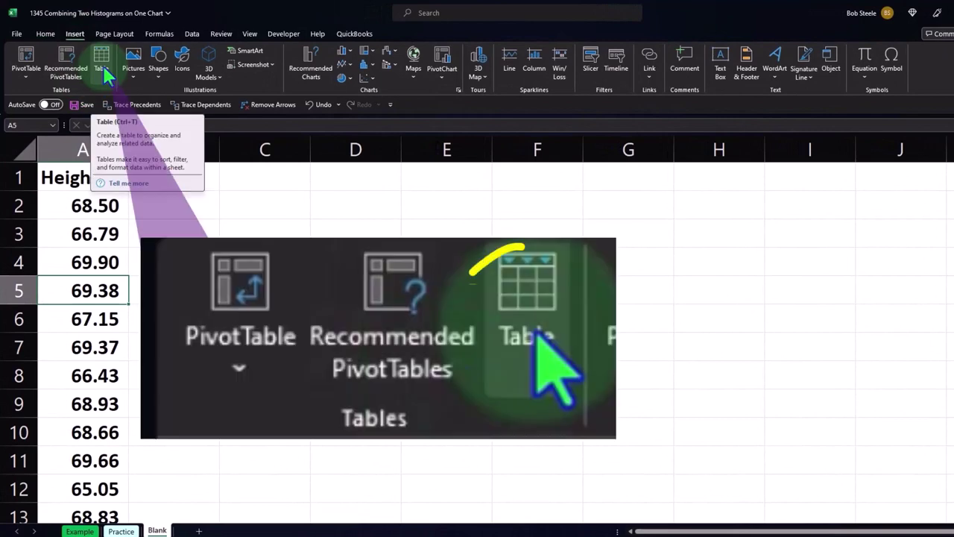
pyautogui.click(104, 64)
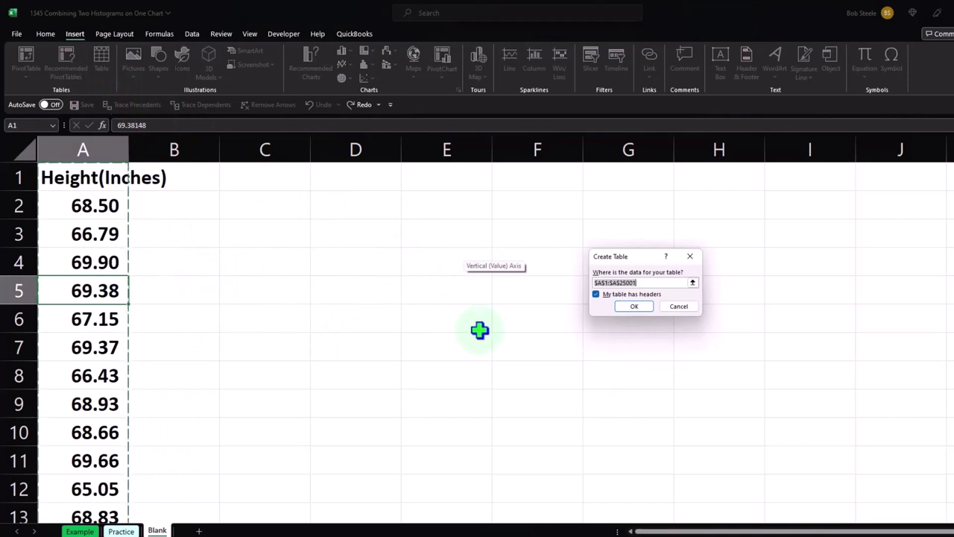
pyautogui.click(633, 309)
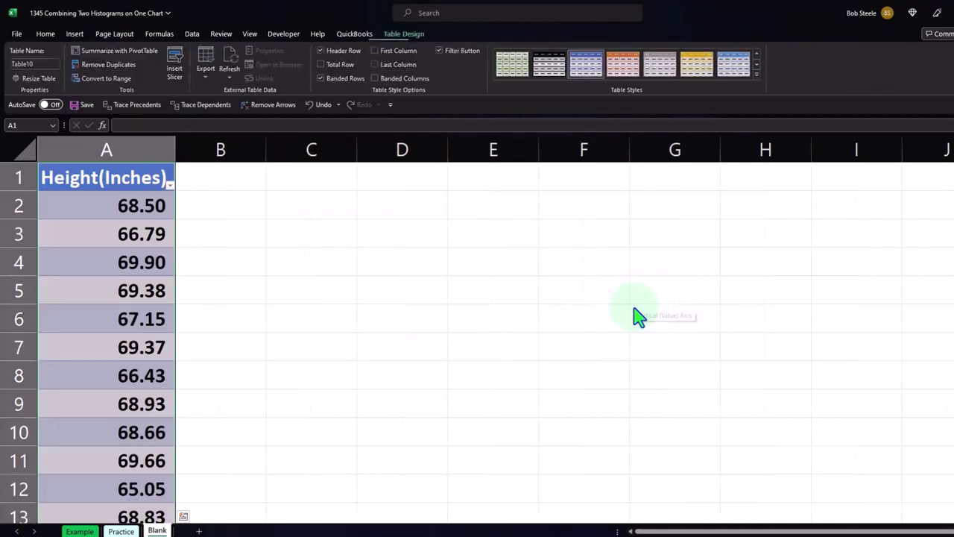
pyautogui.click(254, 319)
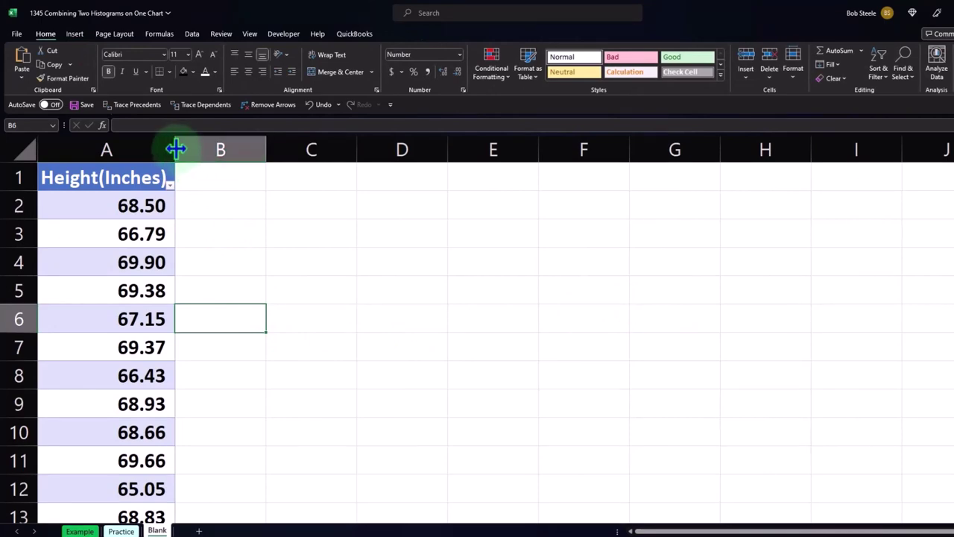
# - Edit the table header in A1 to read "Height (Inches)", with a space before the parenthesis
pyautogui.click(96, 169)
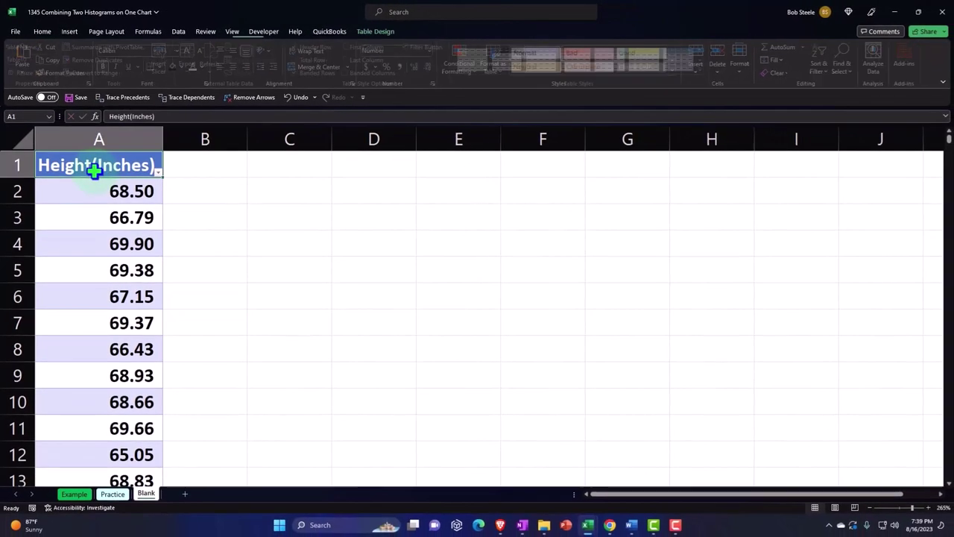
pyautogui.doubleClick(96, 168)
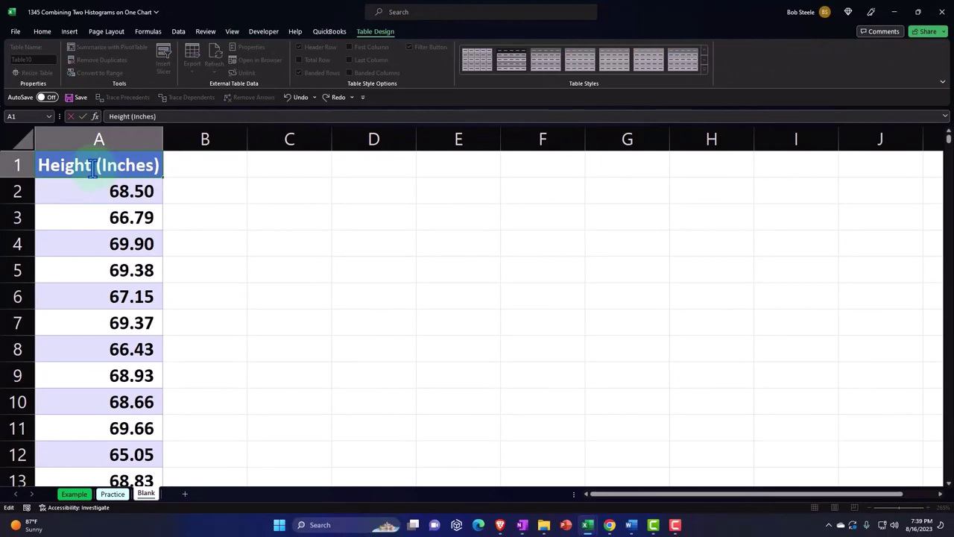
pyautogui.press('Return')
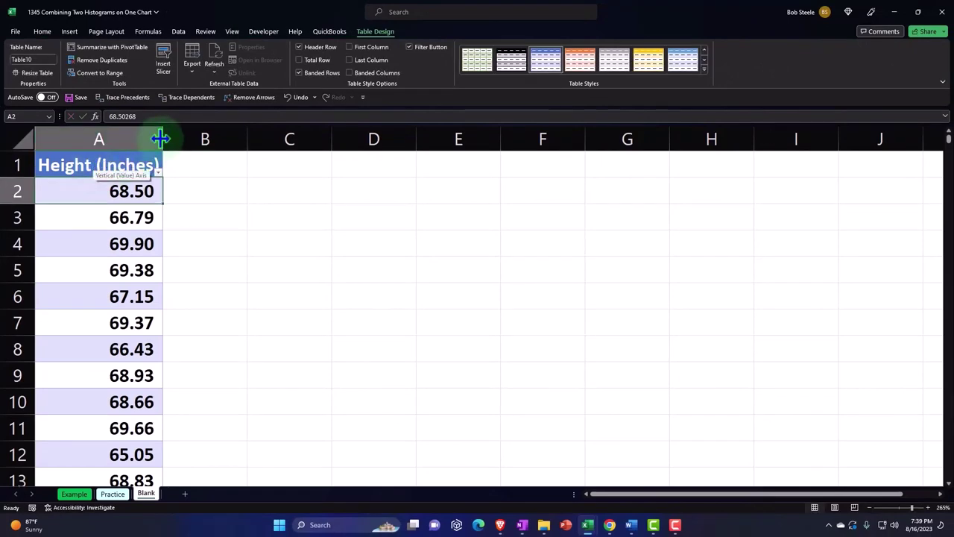
# - Narrow column A, and wrap and center the text of the Height (Inches) header
pyautogui.moveTo(160, 138); pyautogui.dragTo(127, 137)
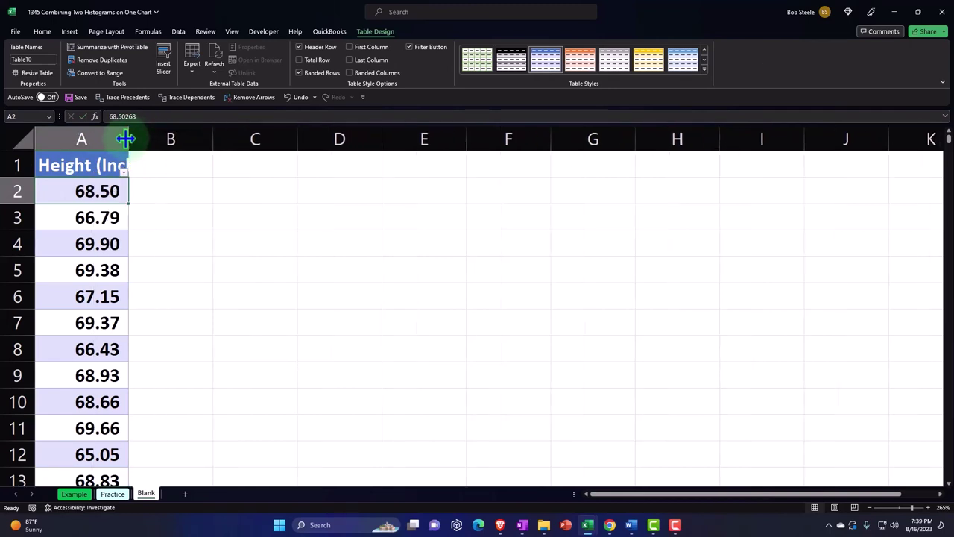
pyautogui.click(82, 166)
pyautogui.click(42, 34)
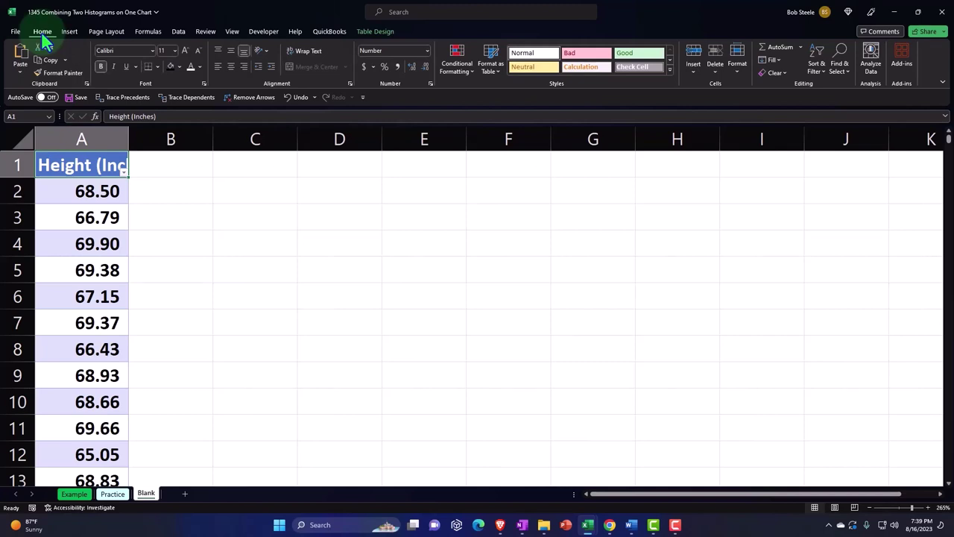
pyautogui.click(300, 51)
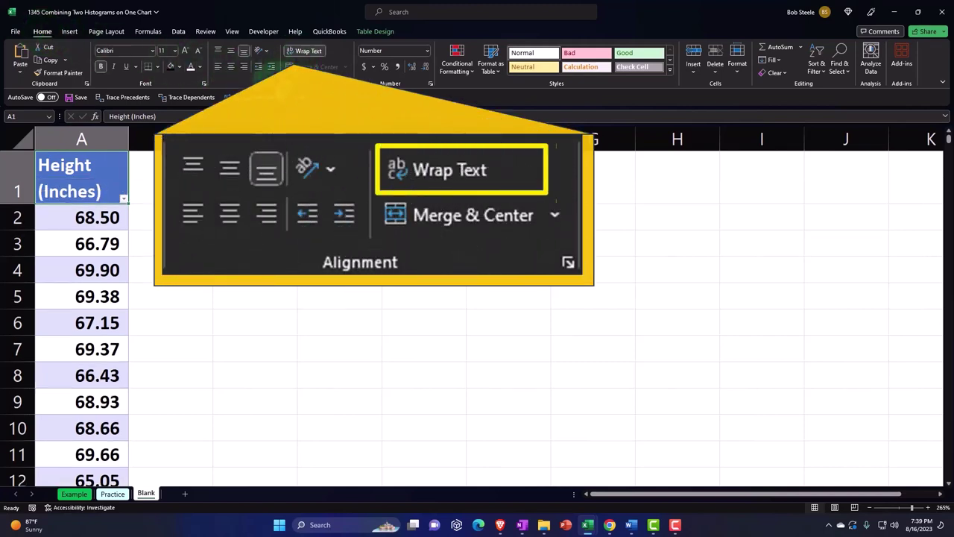
pyautogui.click(230, 66)
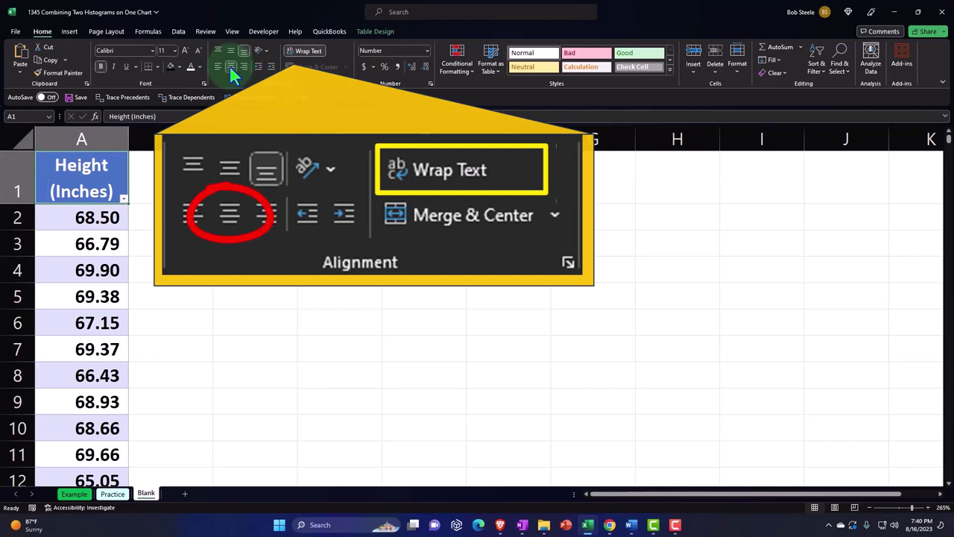
pyautogui.click(124, 199)
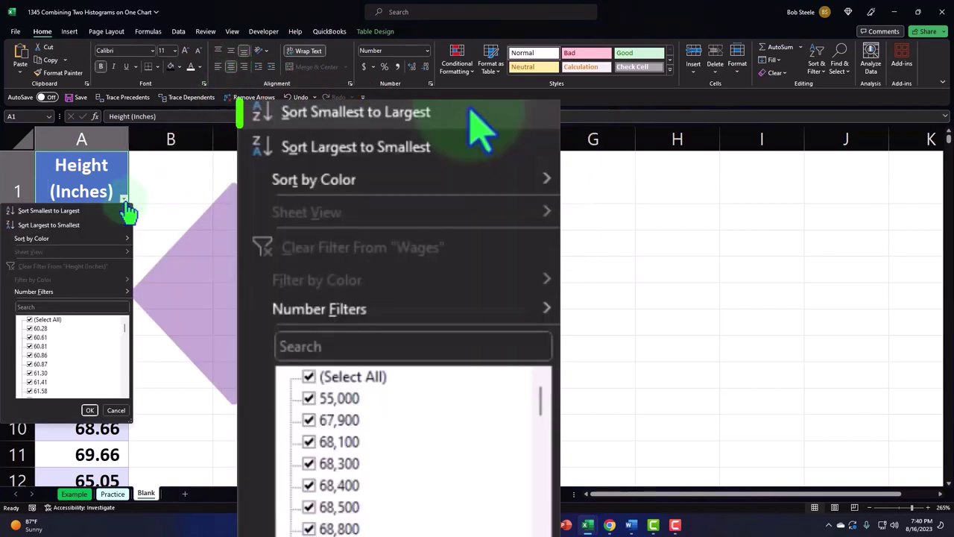
pyautogui.press('Escape')
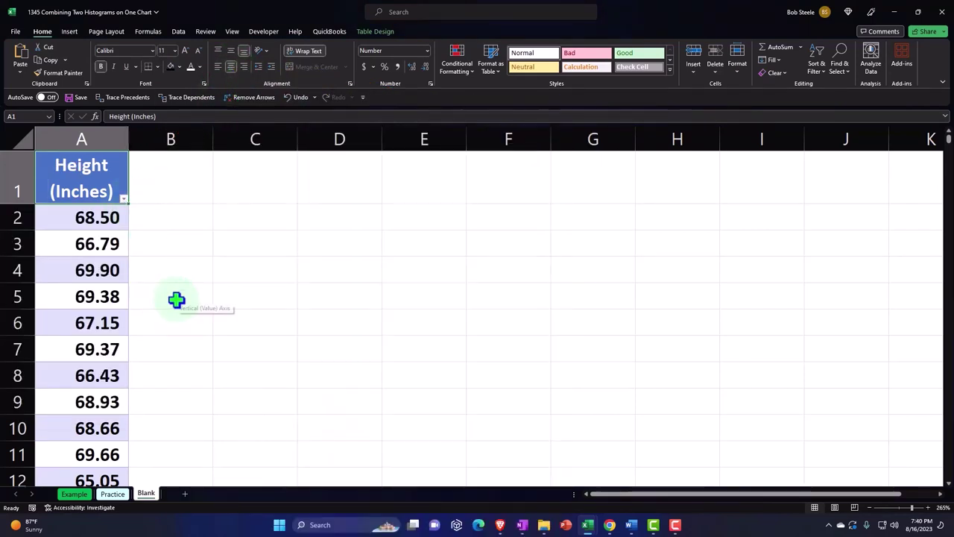
# - Examine the height table down to its last row, and return to the start of the data
pyautogui.scroll(-13, 177, 300)
pyautogui.scroll(-20, 177, 300)
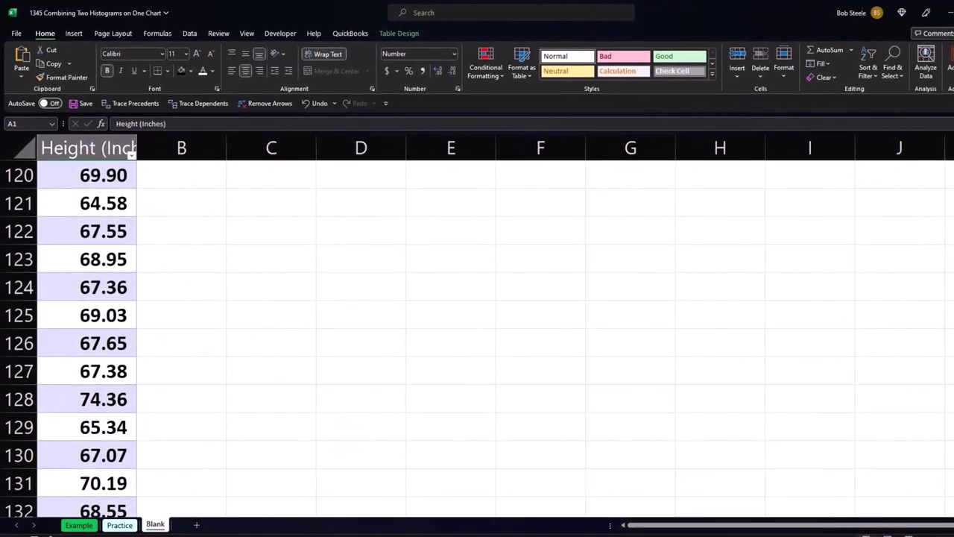
pyautogui.scroll(-20, 177, 299)
pyautogui.scroll(-20, 176, 299)
pyautogui.scroll(18, 177, 300)
pyautogui.scroll(-15, 632, 304)
pyautogui.scroll(6, 632, 305)
pyautogui.click(471, 269)
pyautogui.scroll(-6, 290, 338)
pyautogui.scroll(-20, 280, 352)
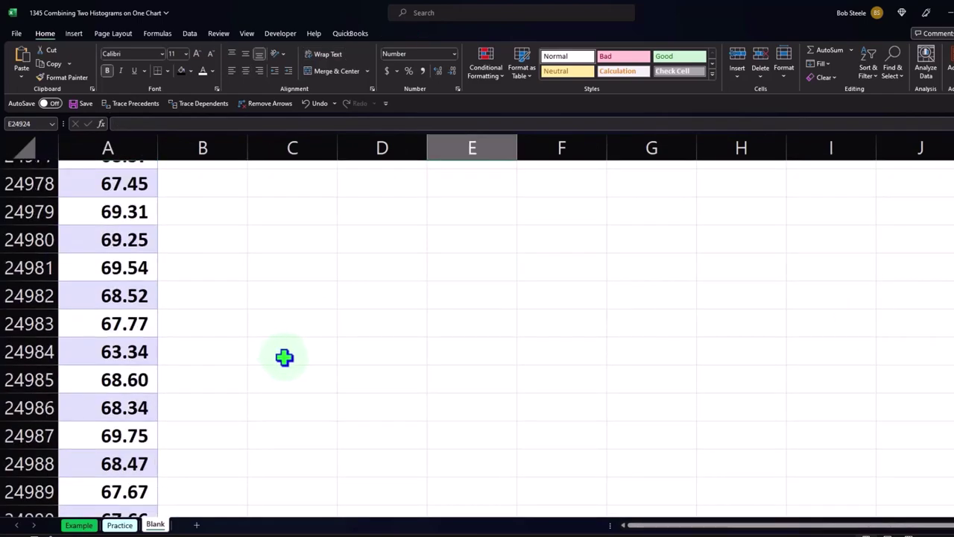
pyautogui.scroll(9, 291, 367)
pyautogui.scroll(-1, 291, 367)
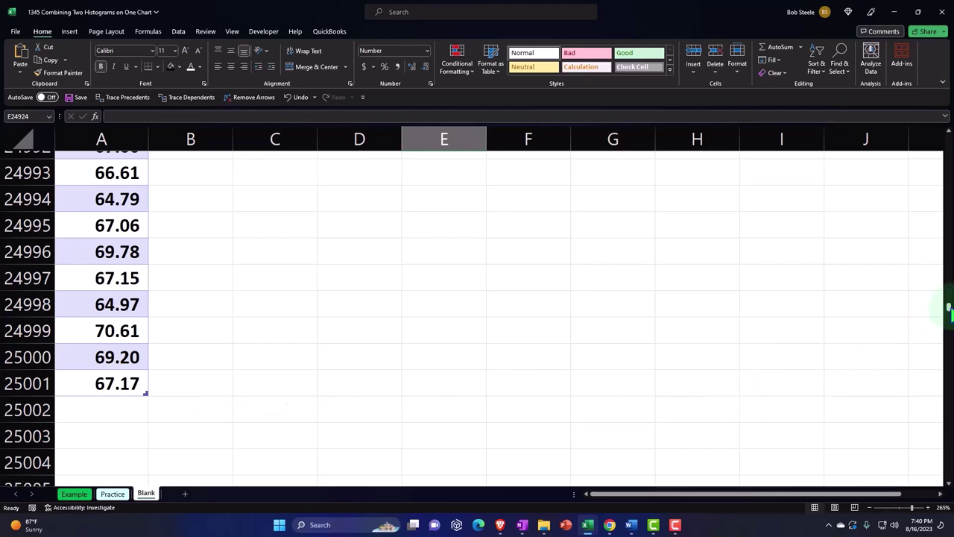
pyautogui.moveTo(949, 310); pyautogui.dragTo(922, 127)
pyautogui.click(379, 340)
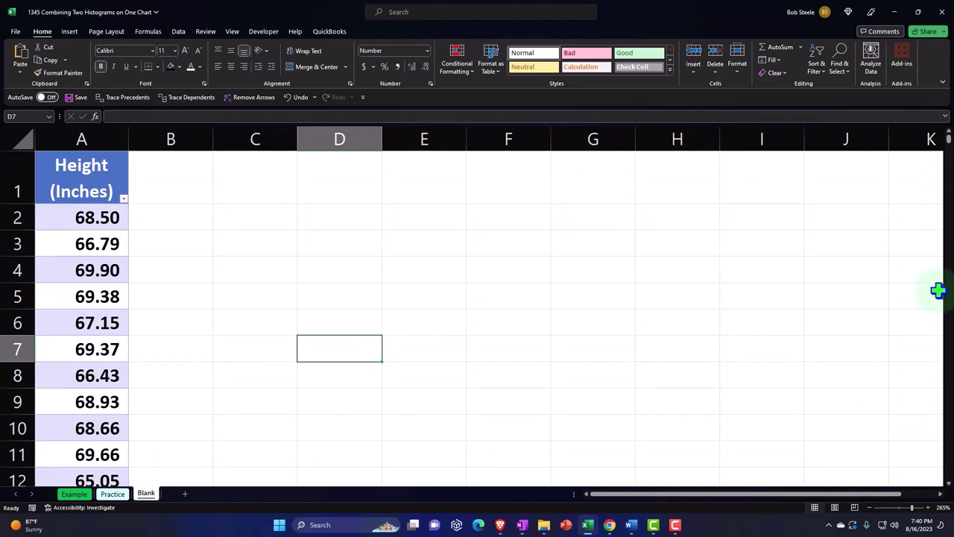
# - Insert a histogram chart from all the height values in the table
pyautogui.click(89, 152)
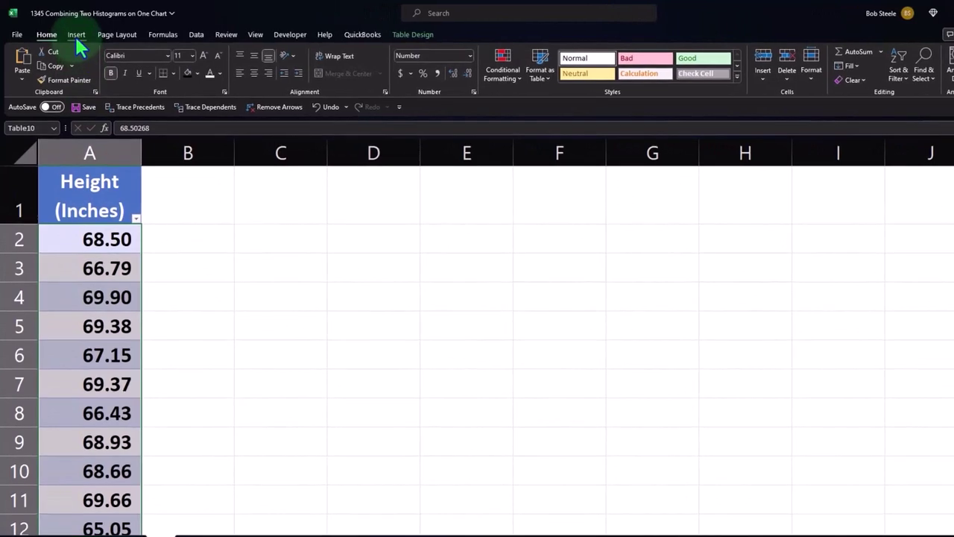
pyautogui.click(75, 35)
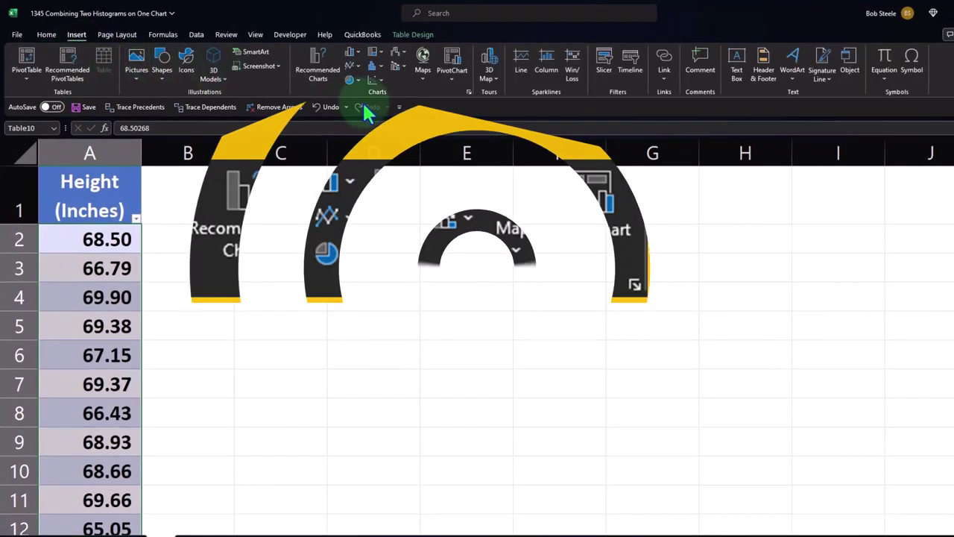
pyautogui.click(381, 72)
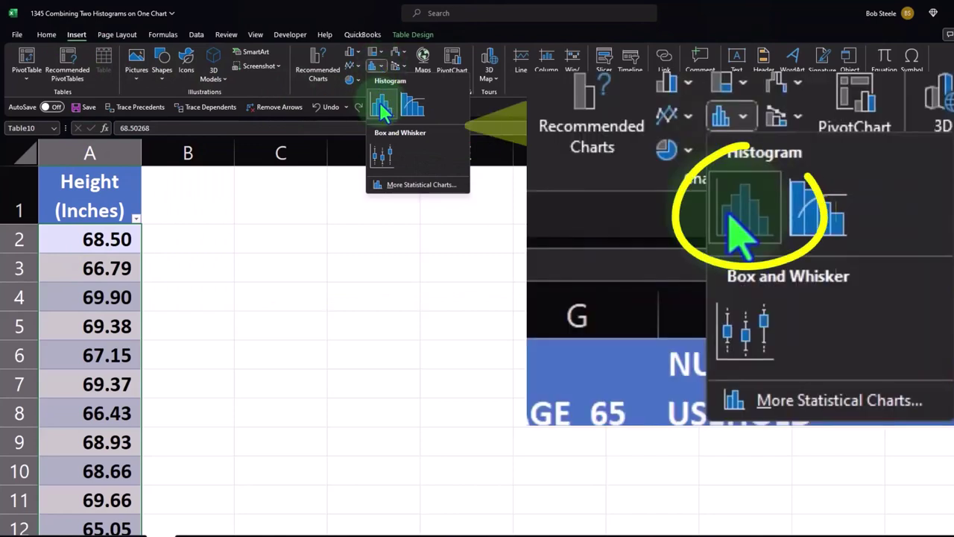
pyautogui.click(381, 109)
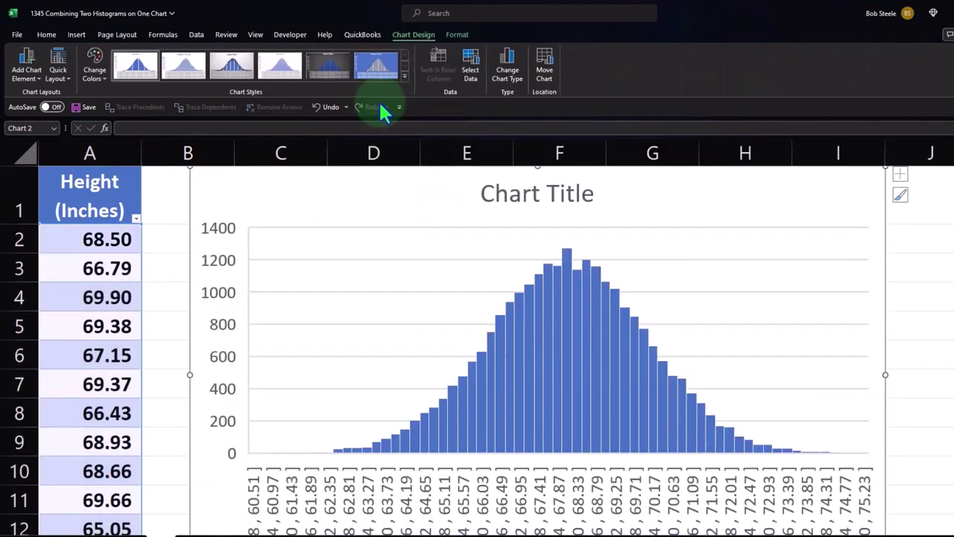
# - Delete the histogram's title and widen the chart to about column K
pyautogui.click(502, 198)
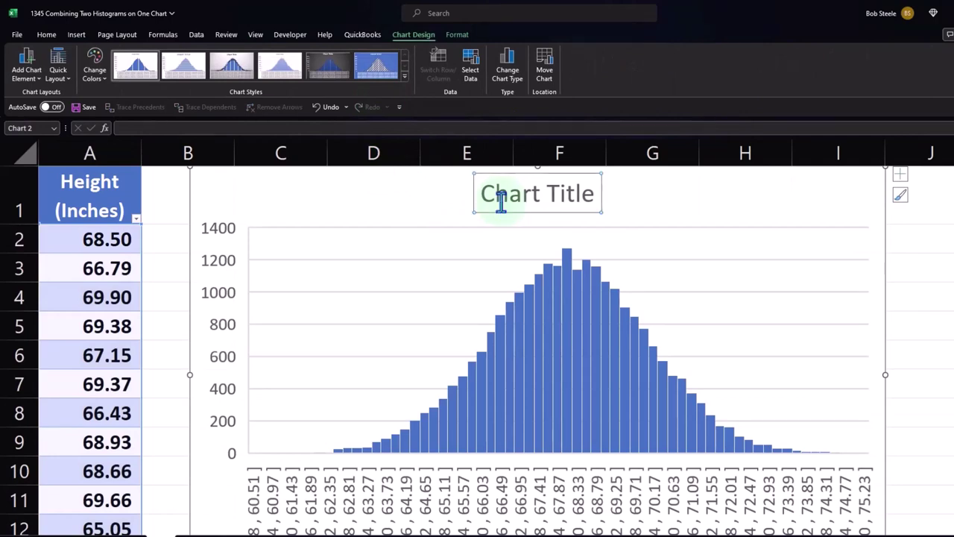
pyautogui.press('Delete')
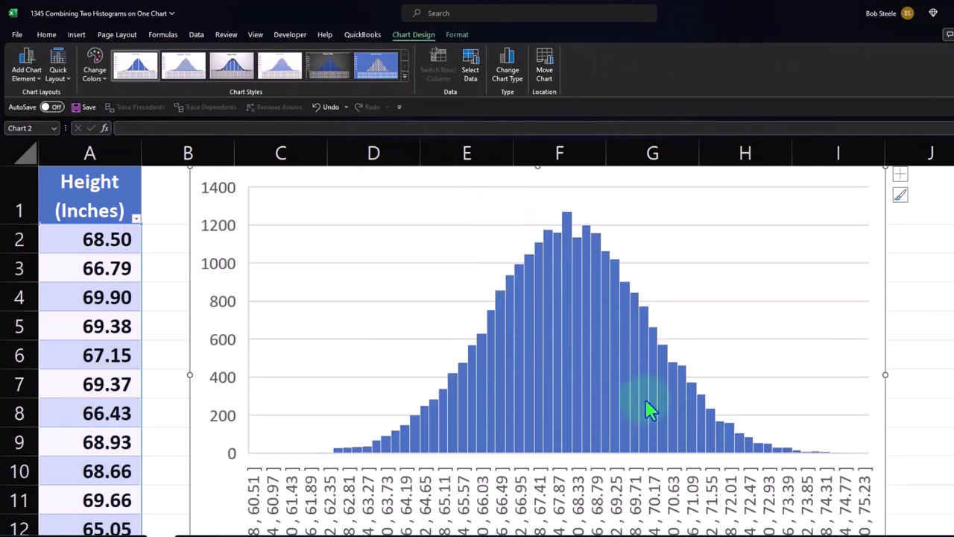
pyautogui.scroll(-3, 654, 407)
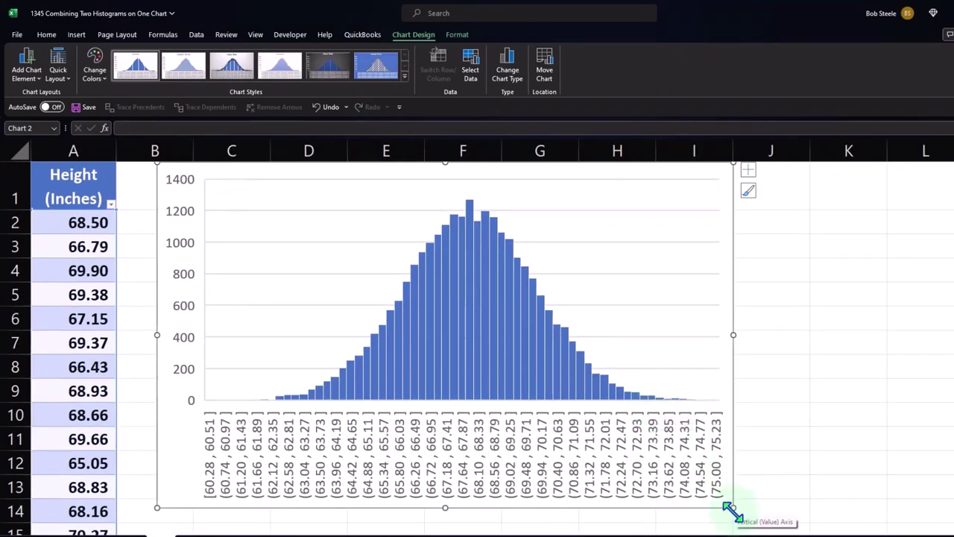
pyautogui.moveTo(733, 508); pyautogui.dragTo(893, 514)
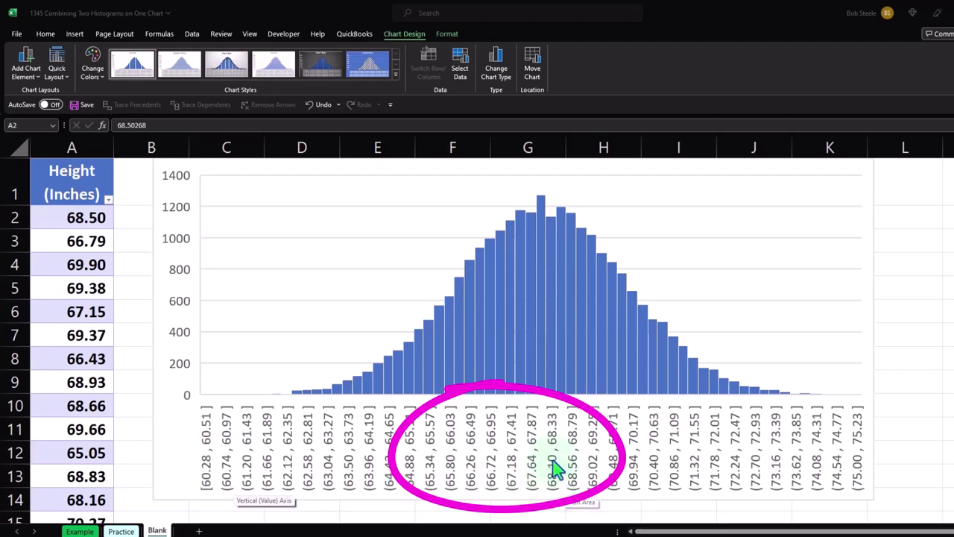
# - Convert 68 inches to feet with =68/12 in cell G16 below the histogram, and clear the cell
pyautogui.hotkey('ctrl', 'a')
pyautogui.scroll(-2, 537, 402)
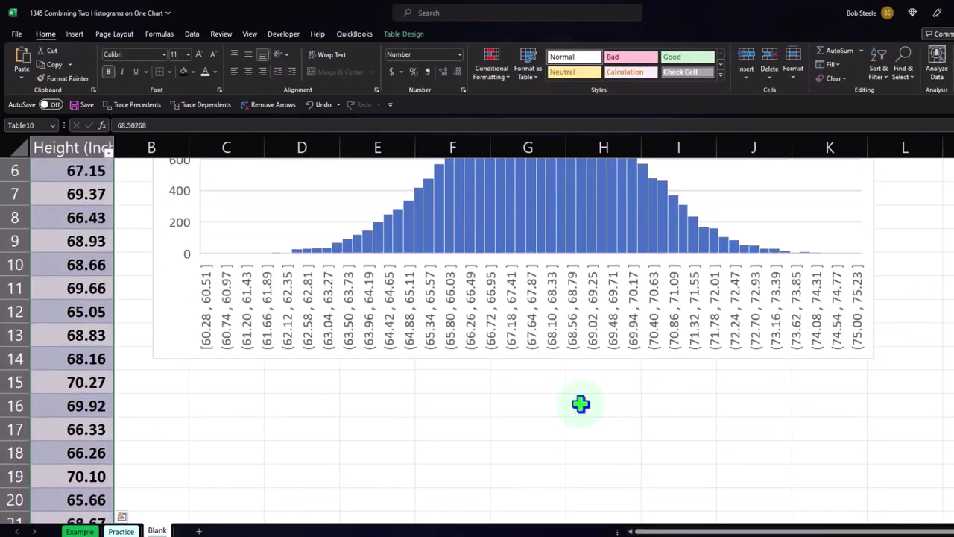
pyautogui.click(509, 404)
pyautogui.write('=')
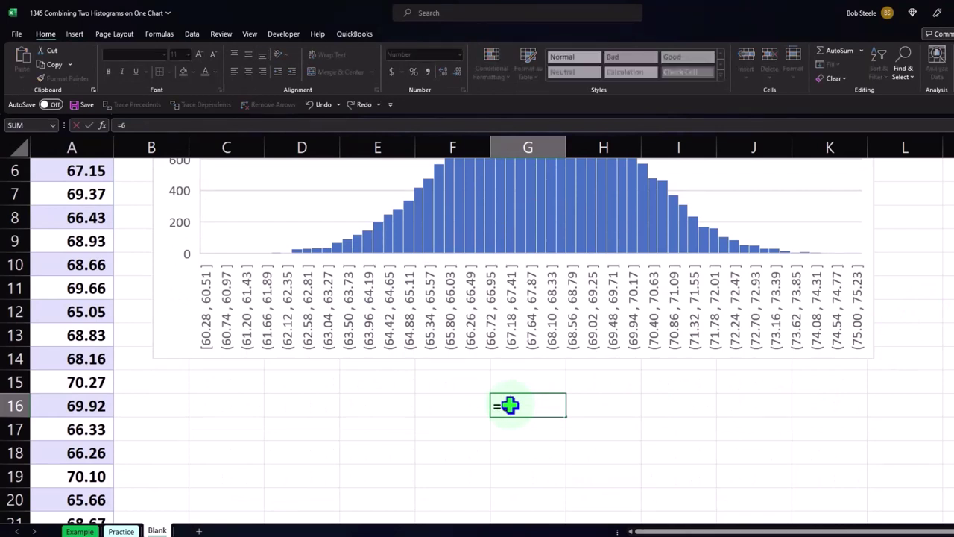
pyautogui.write('68/12')
pyautogui.hotkey('ctrl', 'Return')
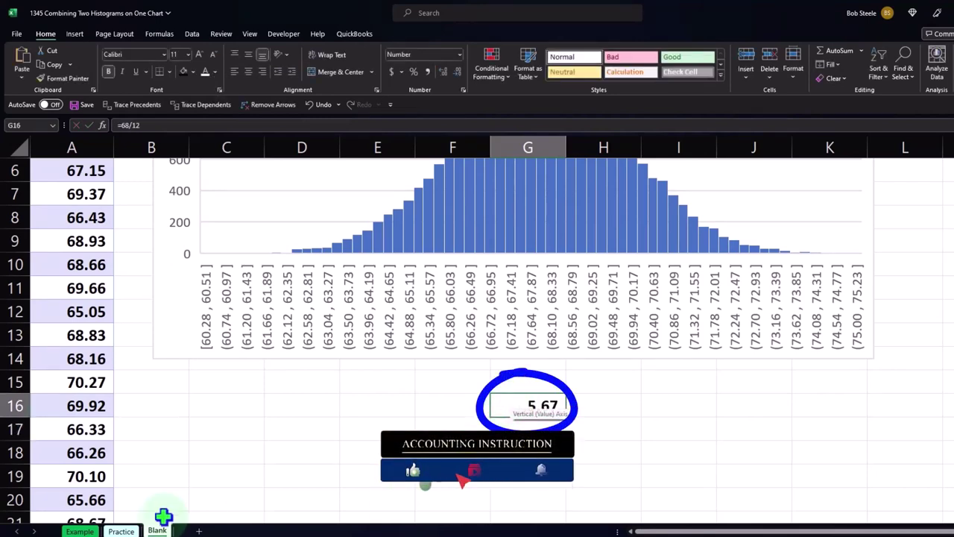
pyautogui.click(421, 414)
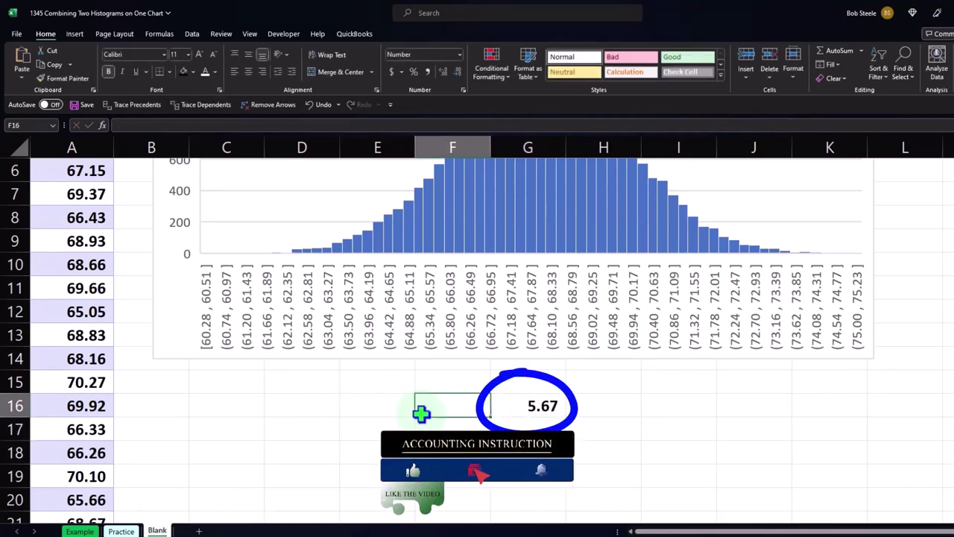
pyautogui.click(524, 409)
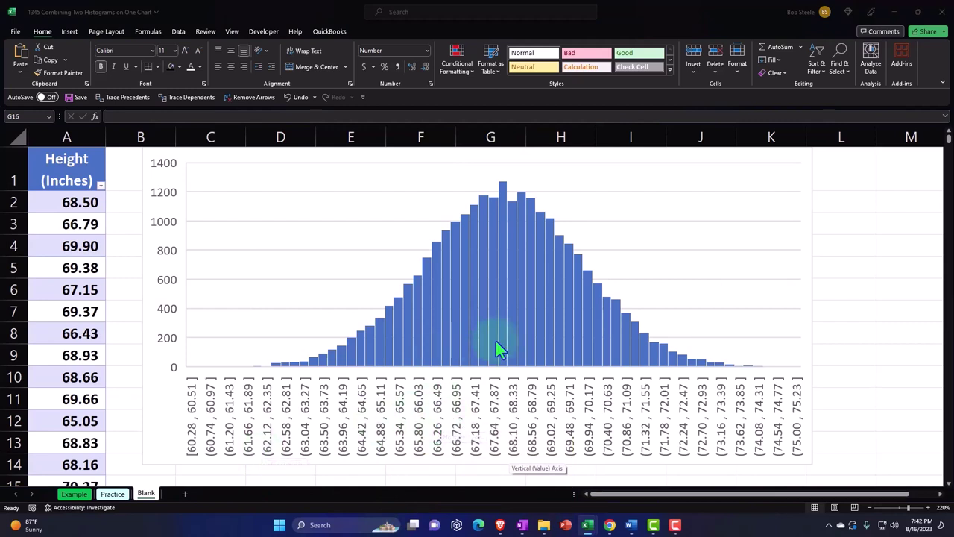
# - Examine the histogram's bars and look through the column and statistical chart types available for insertion
pyautogui.moveTo(496, 341)
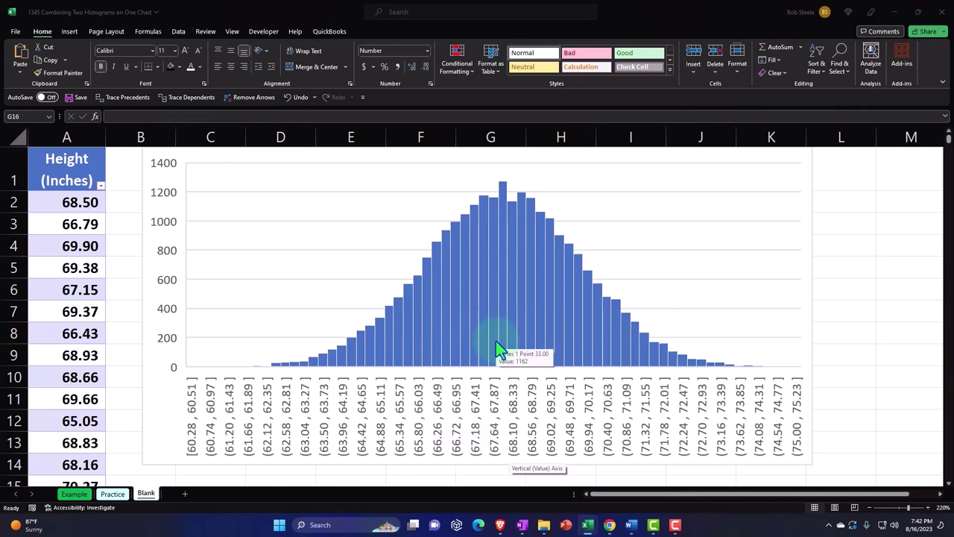
pyautogui.click(495, 333)
pyautogui.click(492, 315)
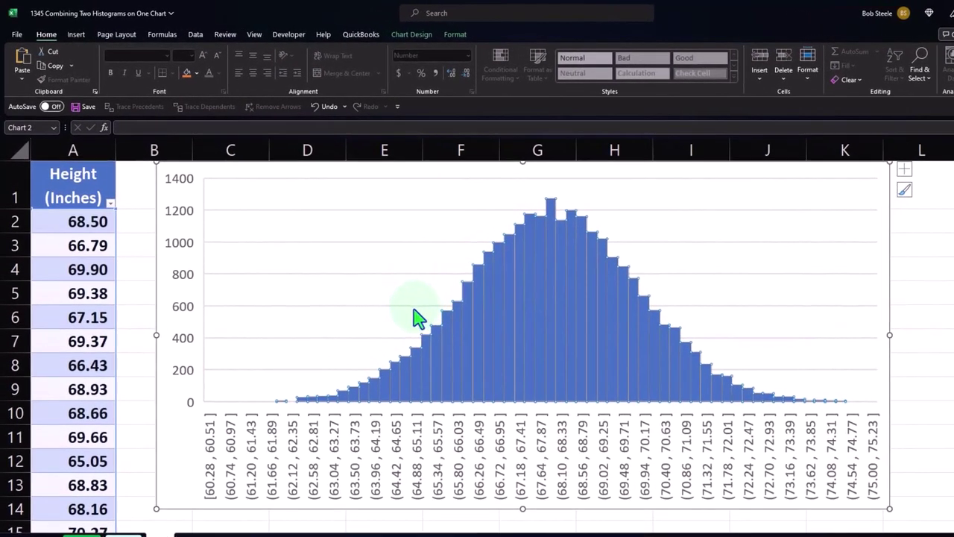
pyautogui.click(138, 253)
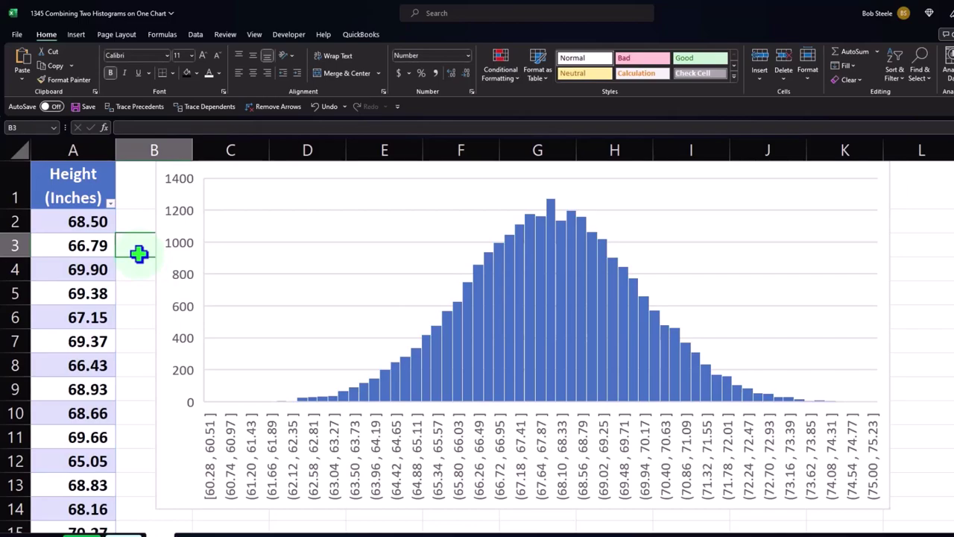
pyautogui.click(72, 34)
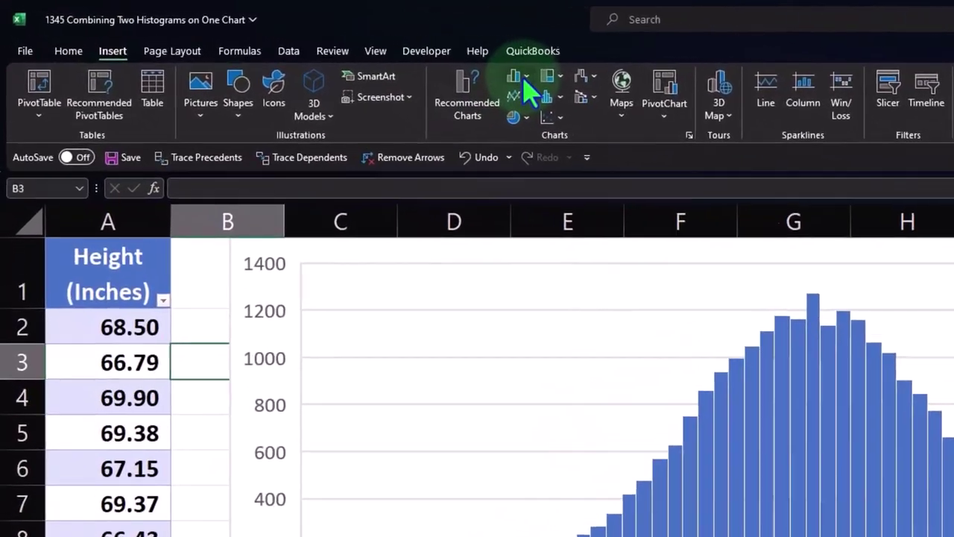
pyautogui.click(423, 62)
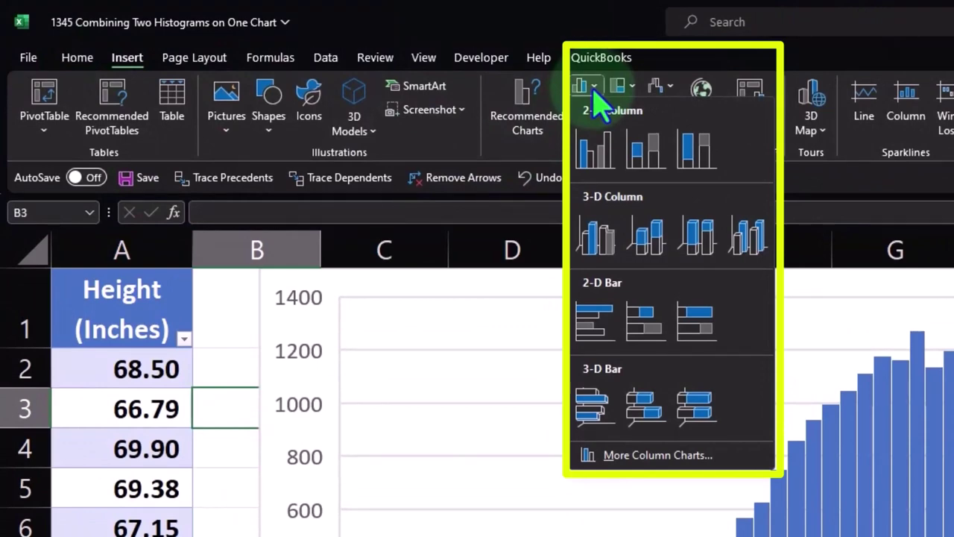
pyautogui.click(594, 93)
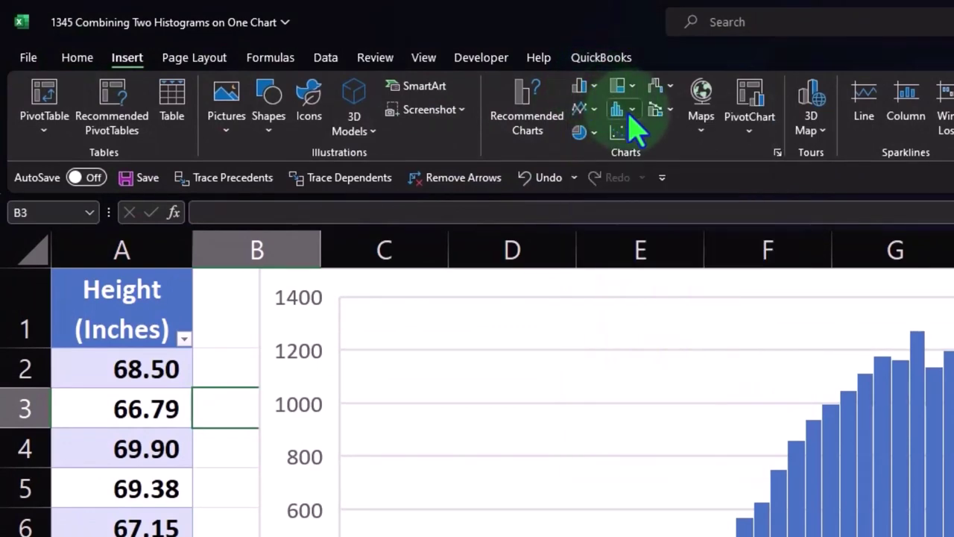
pyautogui.click(630, 118)
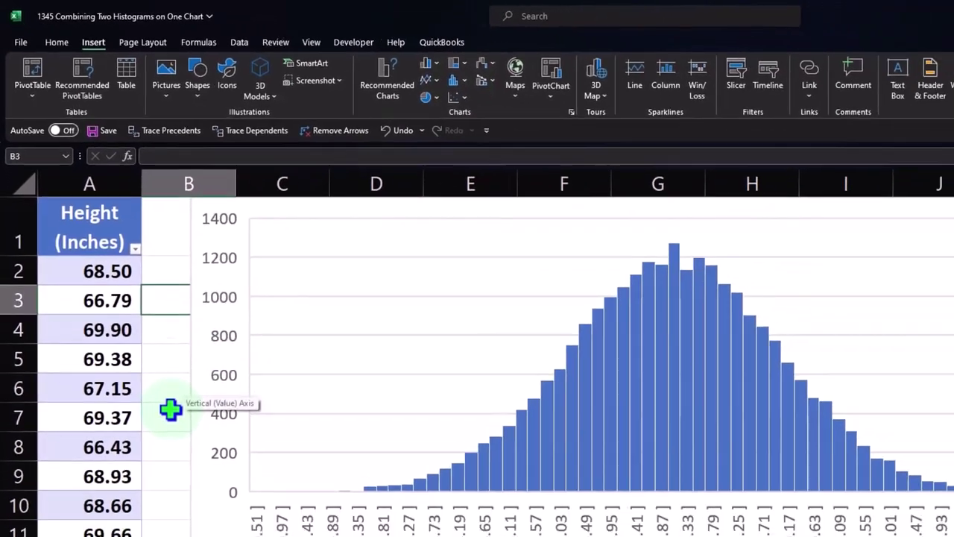
pyautogui.click(138, 331)
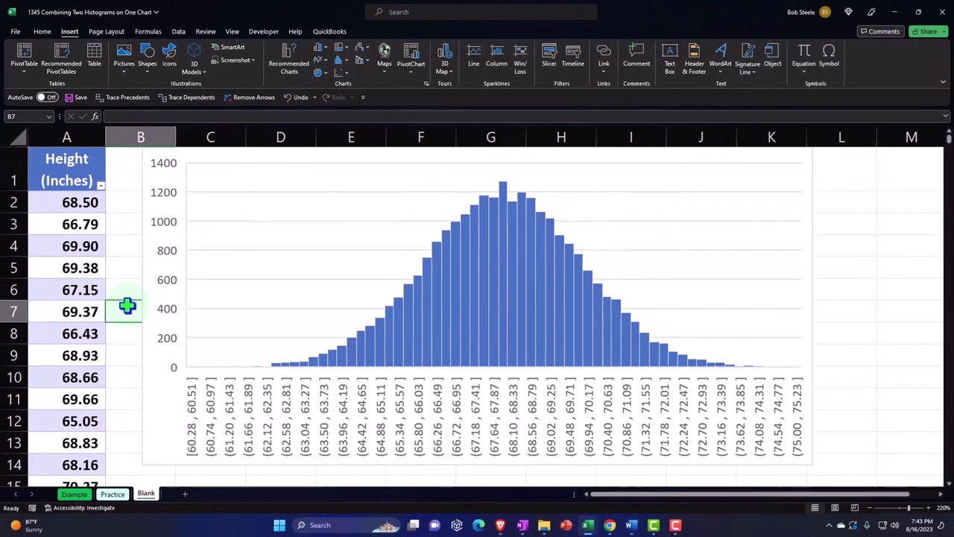
# - Narrow column B beside the height table and widen the histogram to about column M
pyautogui.scroll(-1, 138, 331)
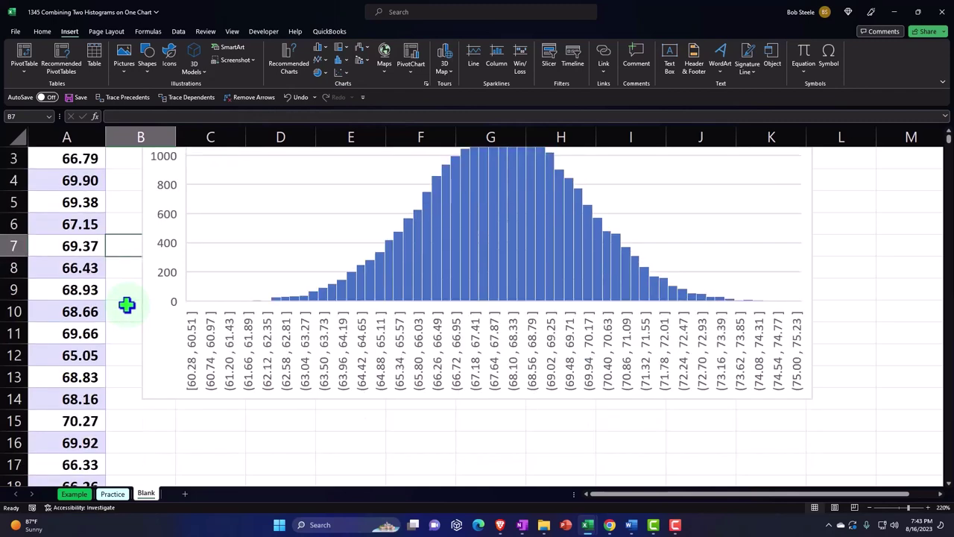
pyautogui.scroll(-1, 126, 304)
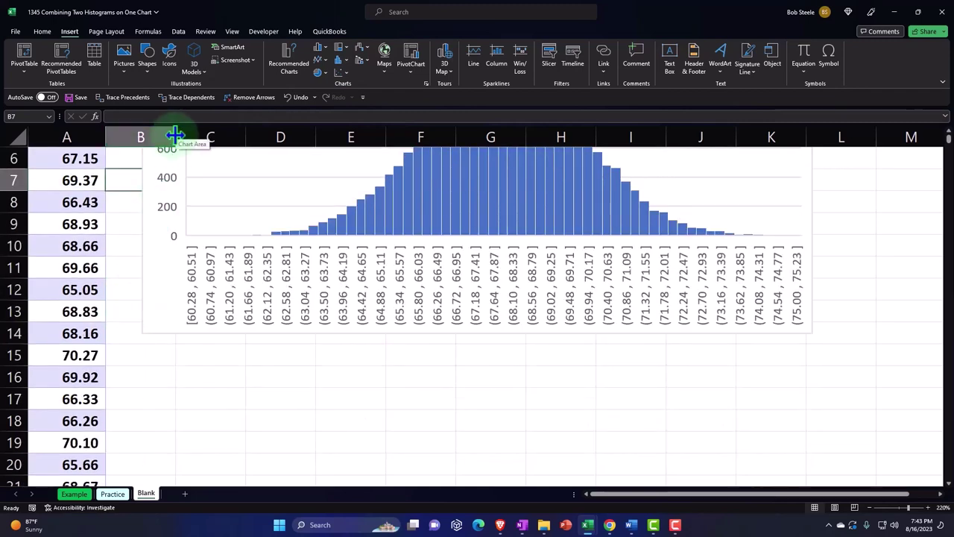
pyautogui.moveTo(175, 136); pyautogui.dragTo(117, 137)
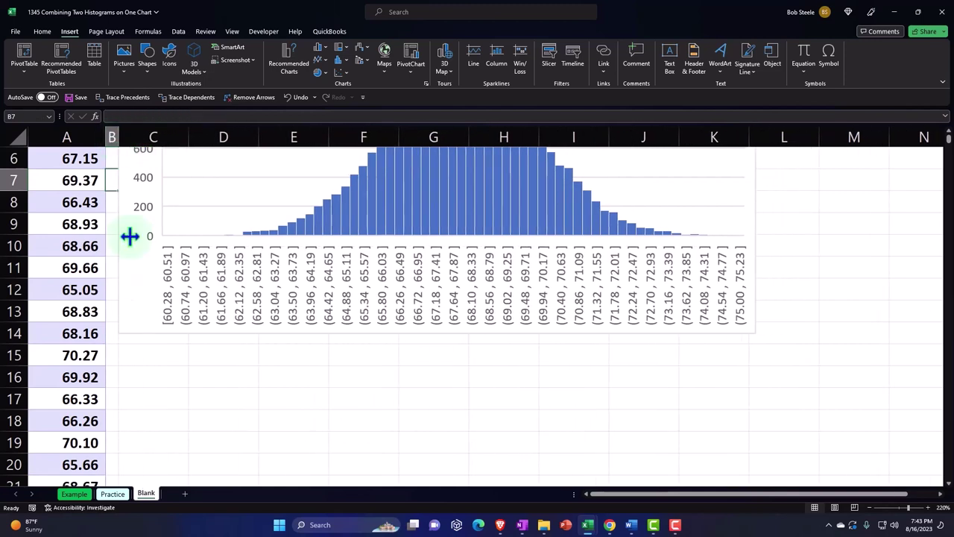
pyautogui.click(764, 328)
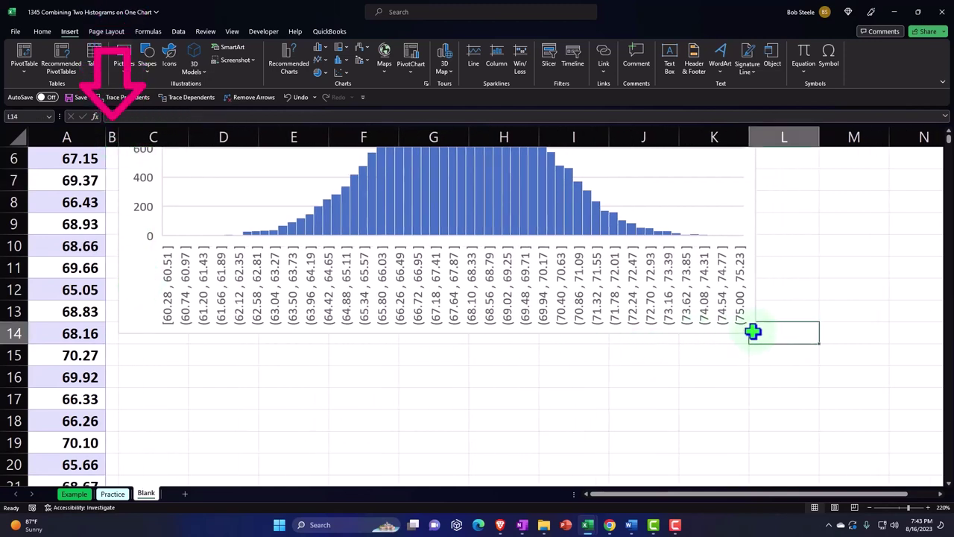
pyautogui.click(747, 328)
pyautogui.moveTo(751, 334); pyautogui.dragTo(885, 339)
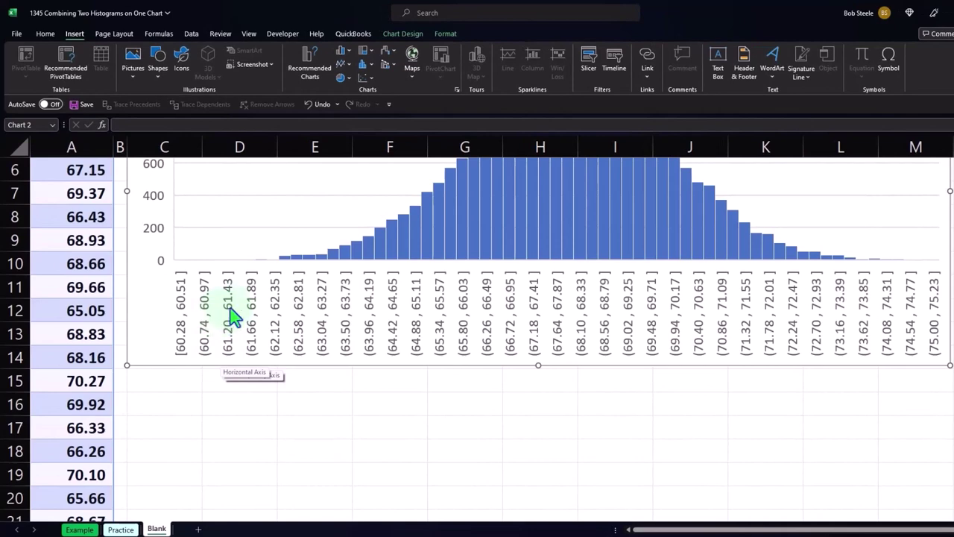
# - Open the horizontal axis formatting and enter the first bin's limits below the chart, 60.28 in C17 and 60.51 in D17
pyautogui.doubleClick(463, 309)
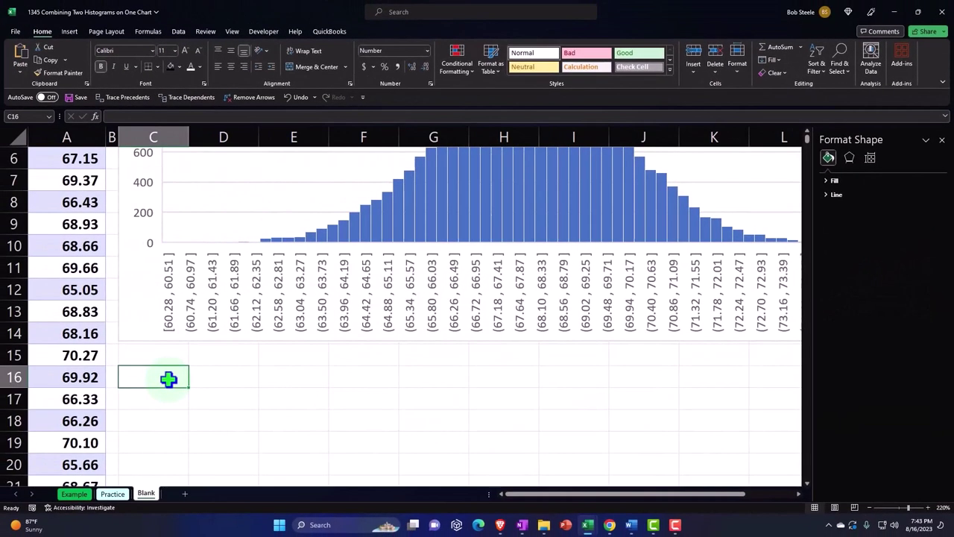
pyautogui.press('Return')
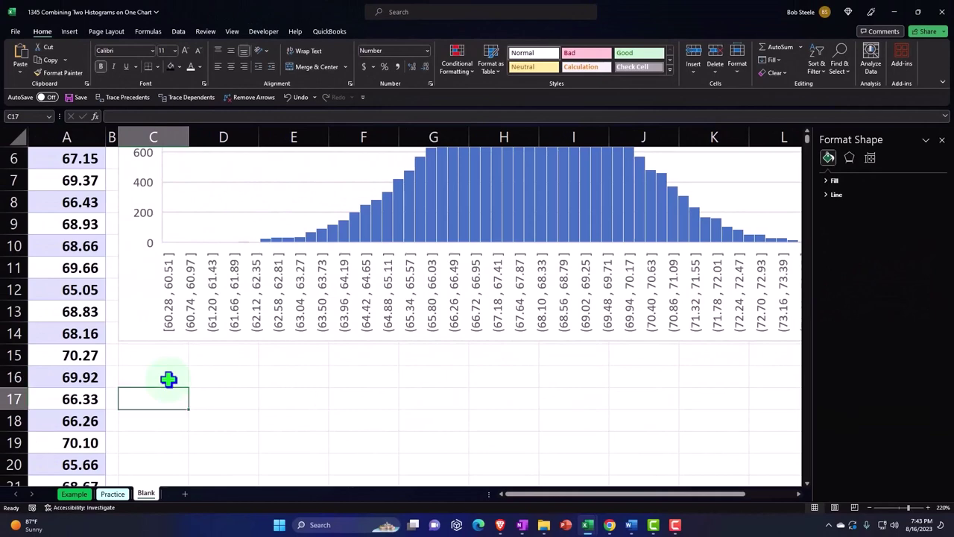
pyautogui.write('60.28')
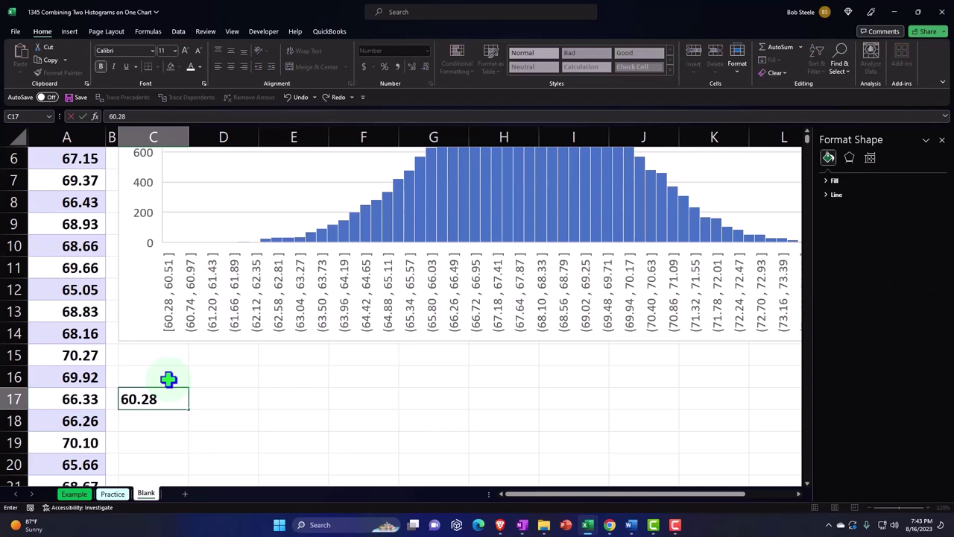
pyautogui.press('Tab')
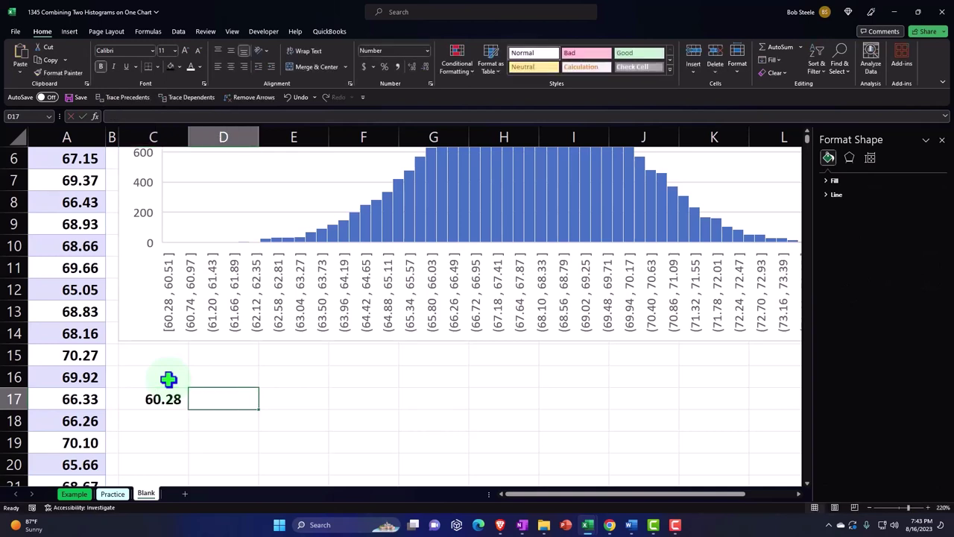
pyautogui.write('60.51')
pyautogui.press('Return')
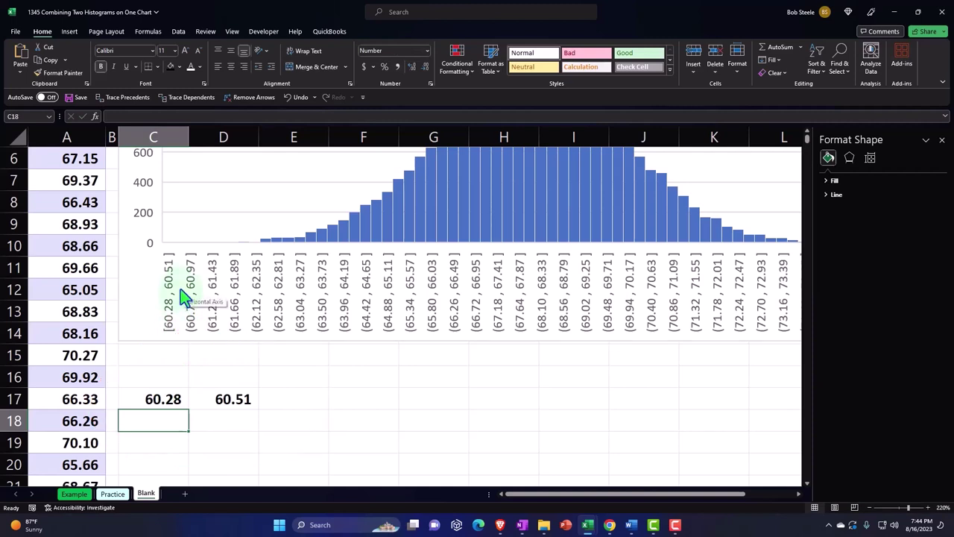
# - Check the horizontal axis's bin width and enter =C17+0.23 in C18 as the second bin's lower limit
pyautogui.click(651, 291)
pyautogui.click(650, 291)
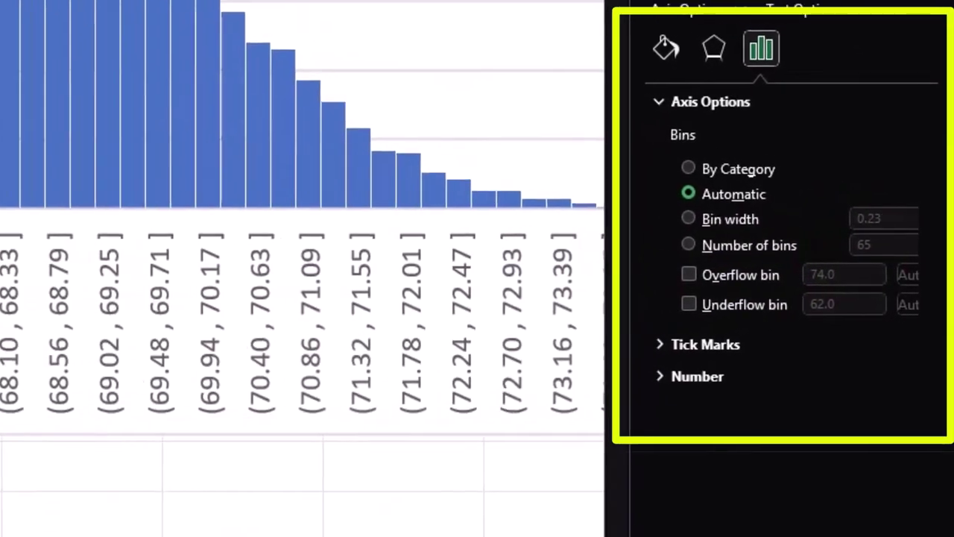
pyautogui.click(154, 424)
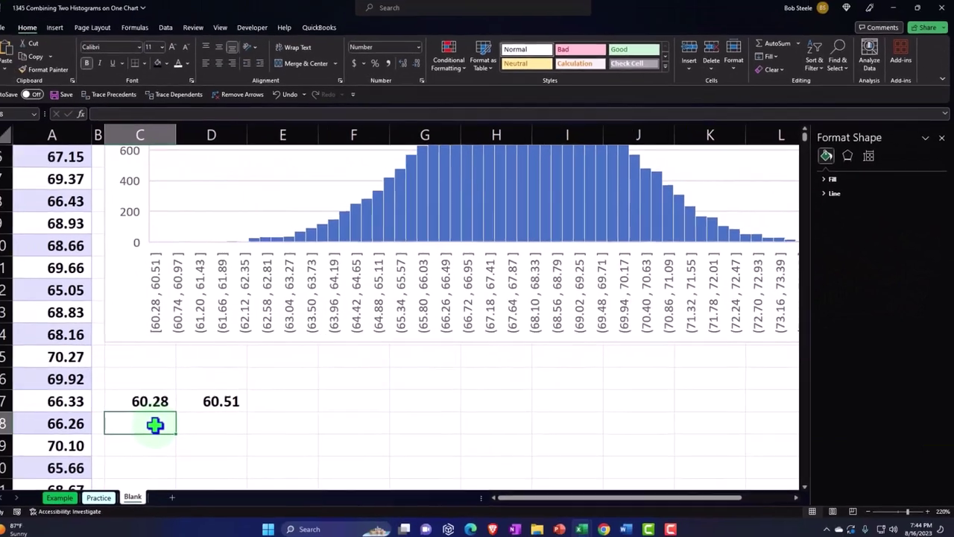
pyautogui.write('=')
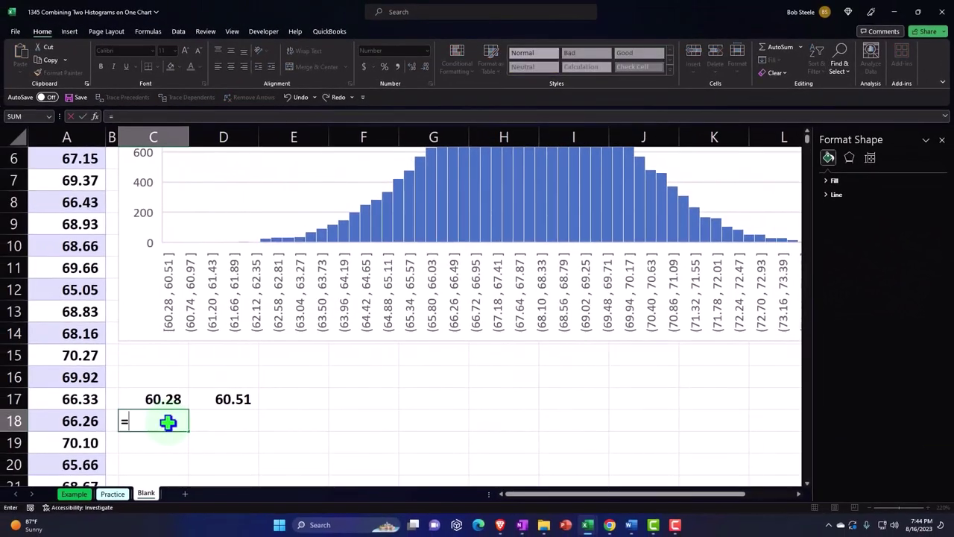
pyautogui.press('Up')
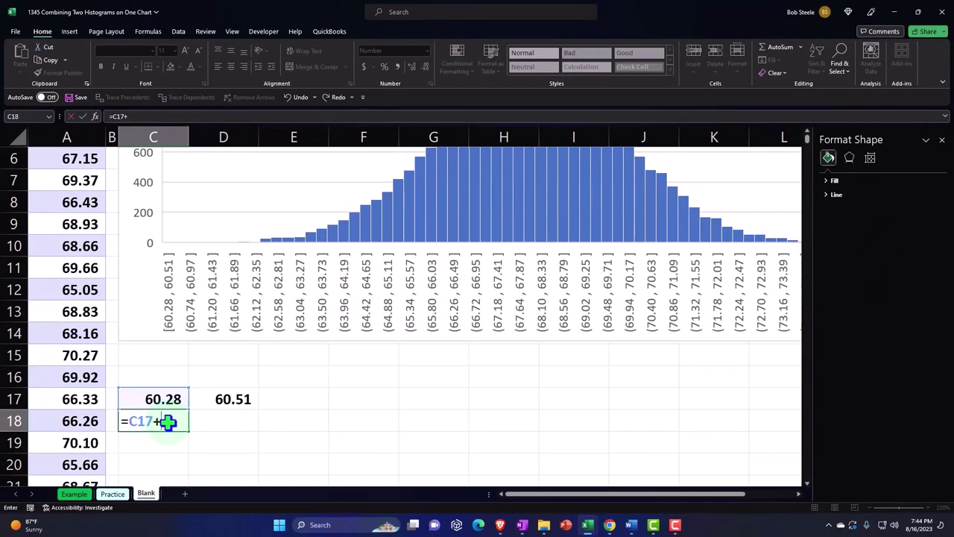
pyautogui.press('Return')
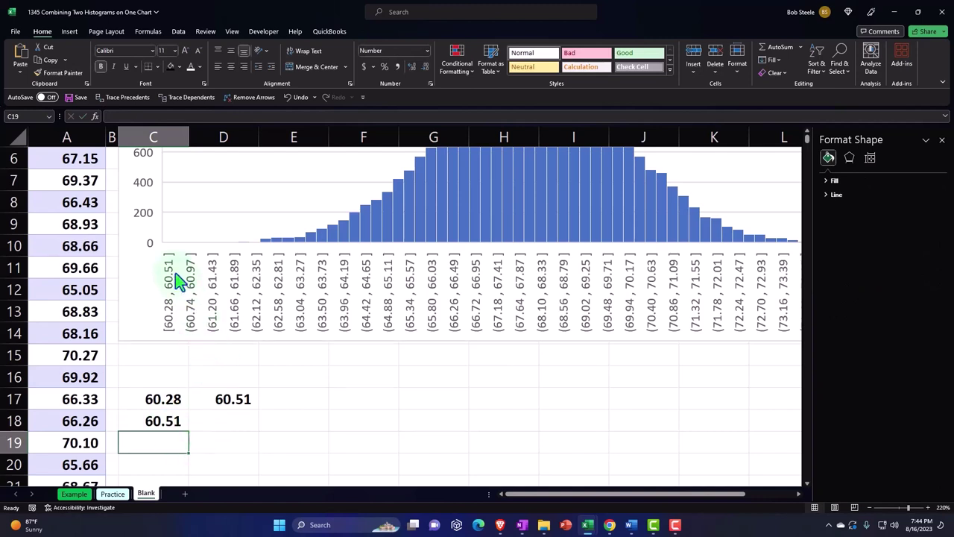
# - Calculate the second bin's upper limit in D18 with =D17+0.23
pyautogui.click(245, 417)
pyautogui.write('=')
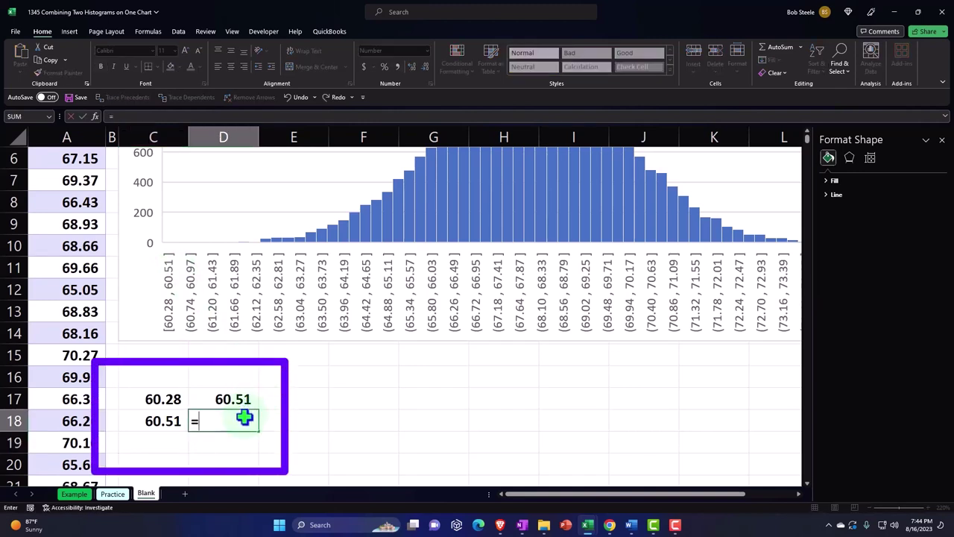
pyautogui.press('Up')
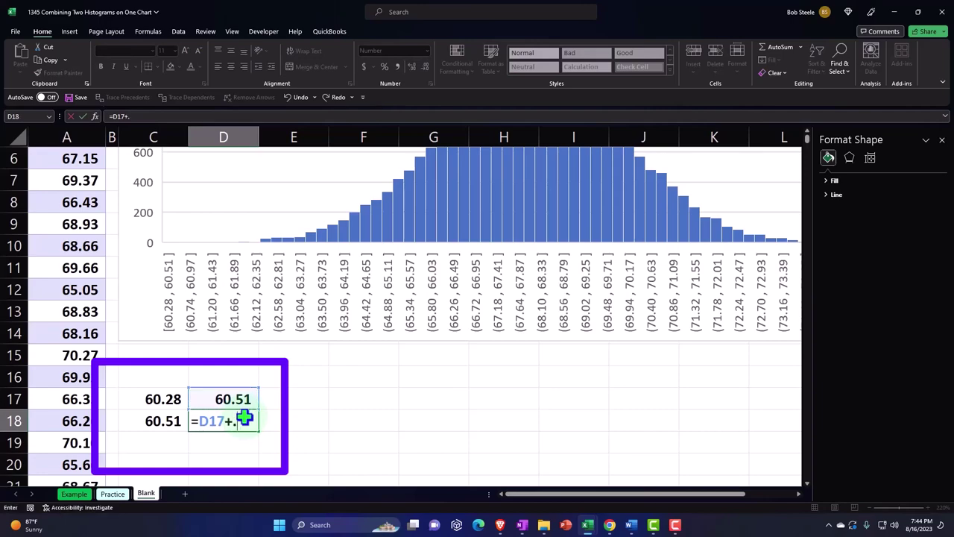
pyautogui.write('+.23')
pyautogui.press('Return')
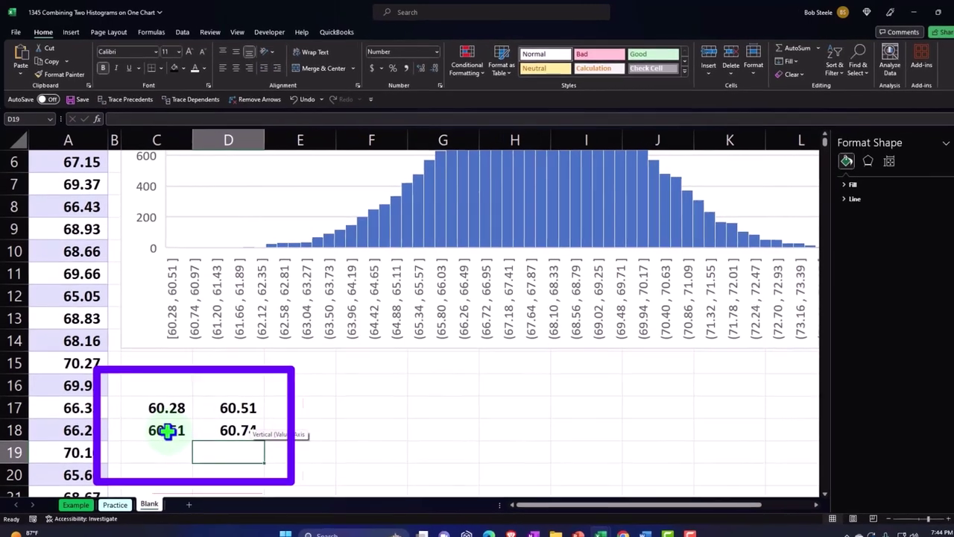
# - Copy the bin limit formulas in C18:D18 down to row 19
pyautogui.click(160, 421)
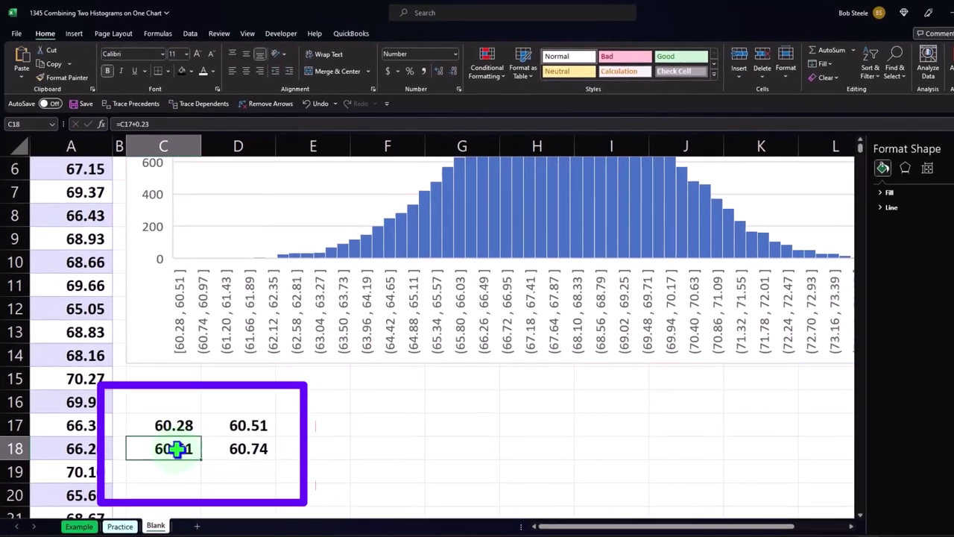
pyautogui.moveTo(175, 448); pyautogui.dragTo(232, 456)
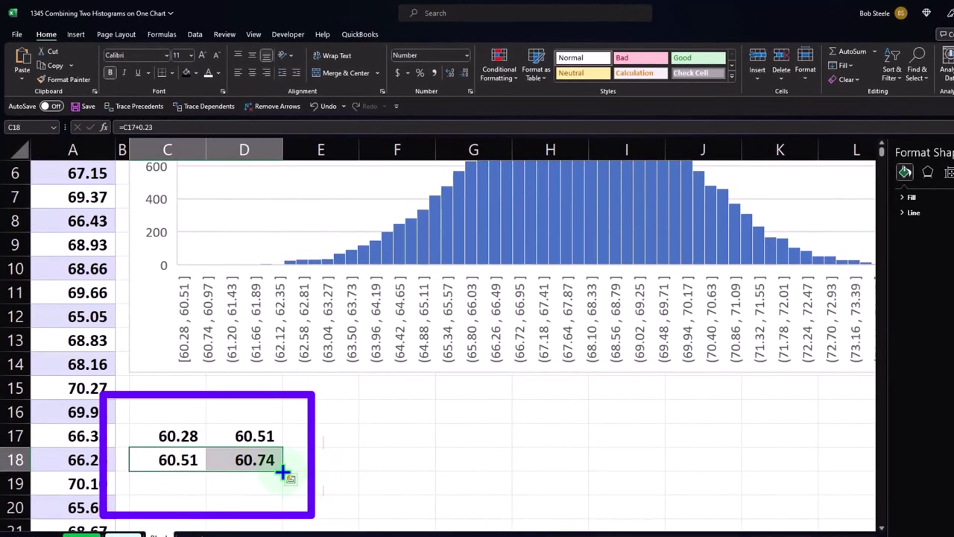
pyautogui.moveTo(283, 471); pyautogui.dragTo(288, 487)
pyautogui.click(179, 486)
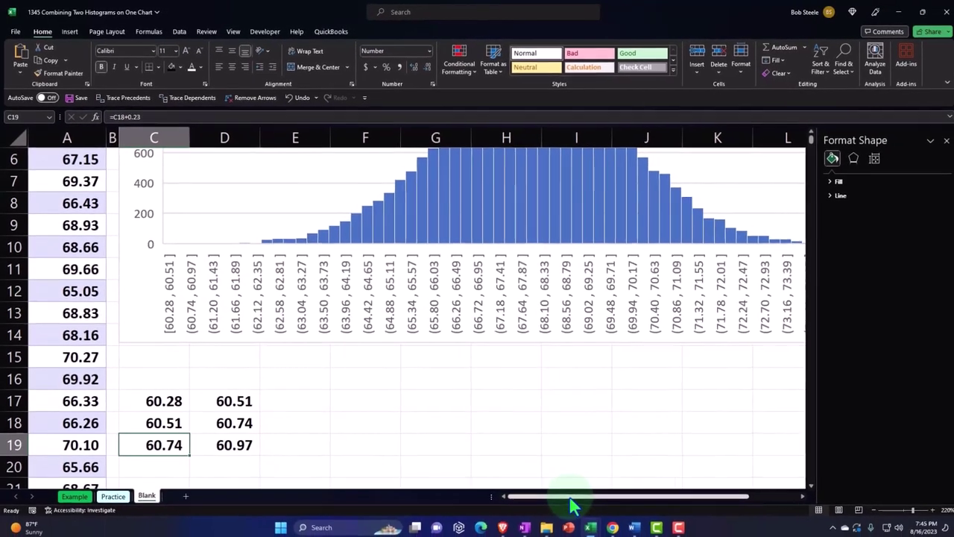
# - Copy the bin limit formulas in C19:D19 down to row 80
pyautogui.moveTo(570, 505); pyautogui.dragTo(611, 507)
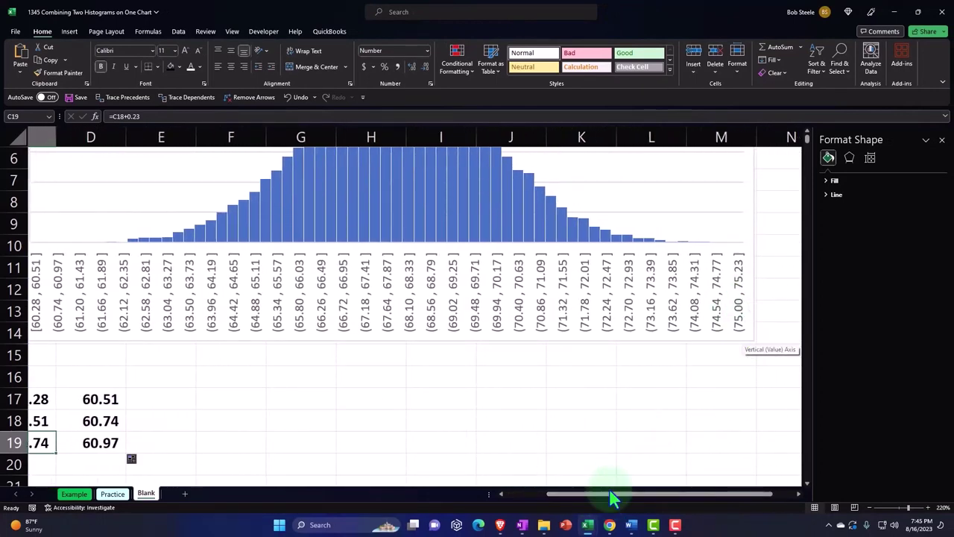
pyautogui.moveTo(608, 493); pyautogui.dragTo(589, 513)
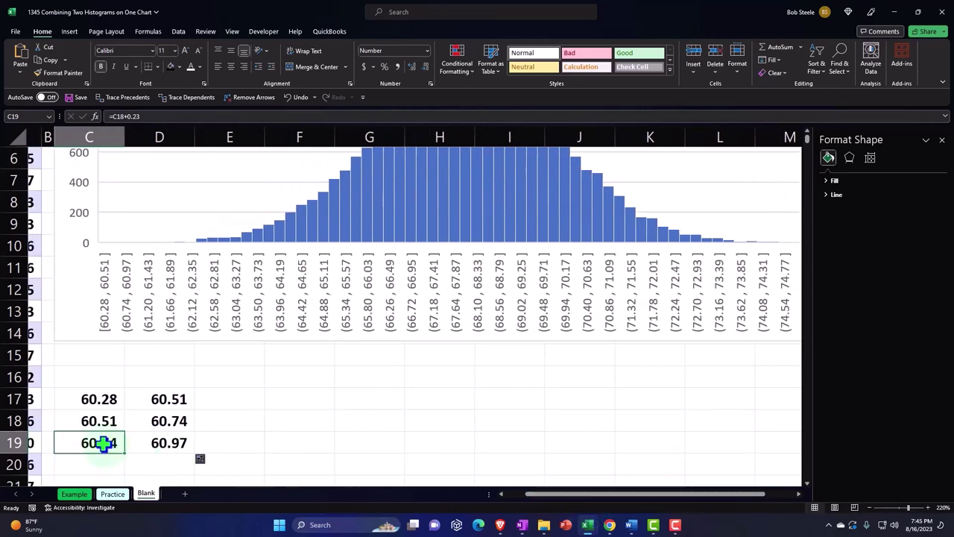
pyautogui.moveTo(100, 443); pyautogui.dragTo(159, 430)
pyautogui.scroll(-2, 166, 421)
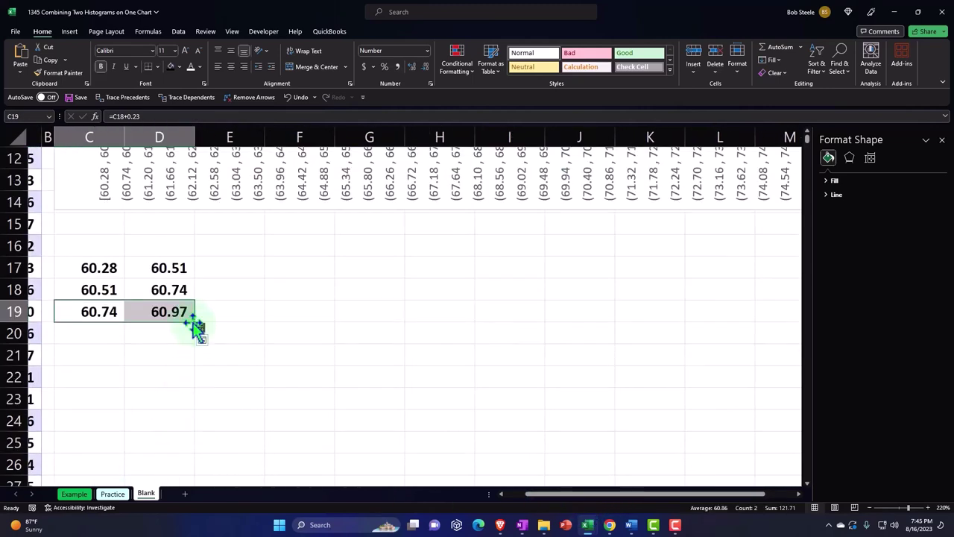
pyautogui.moveTo(195, 321); pyautogui.dragTo(189, 396)
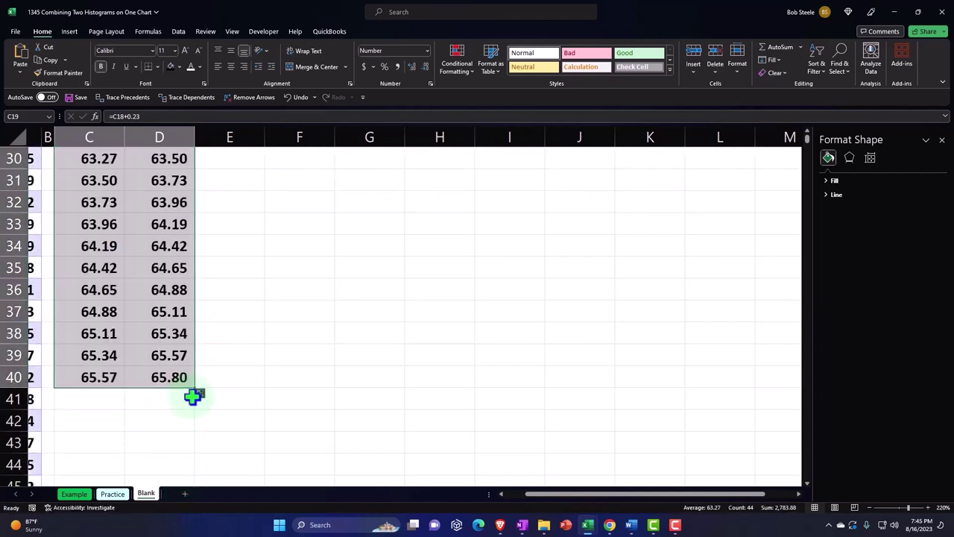
pyautogui.moveTo(196, 390); pyautogui.dragTo(184, 445)
pyautogui.scroll(-2, 184, 445)
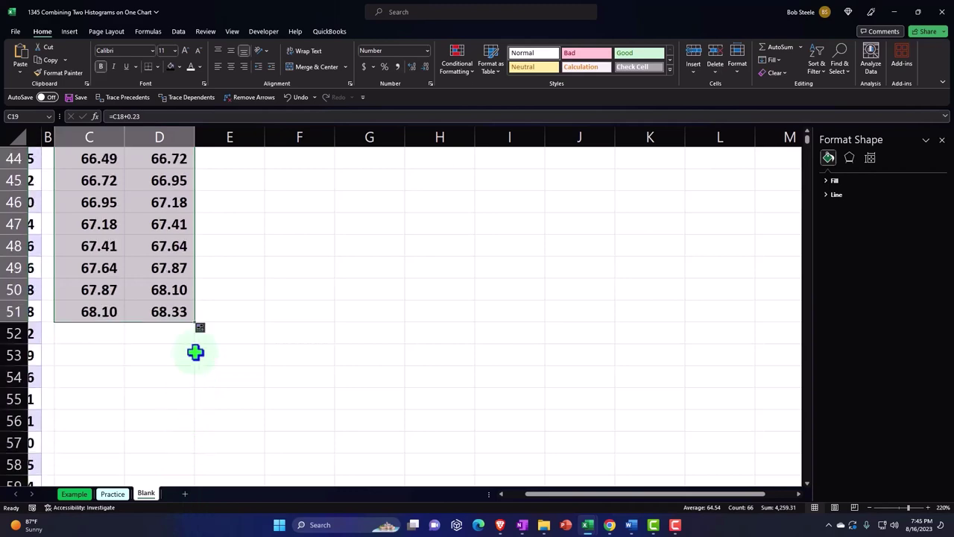
pyautogui.moveTo(197, 326); pyautogui.dragTo(195, 476)
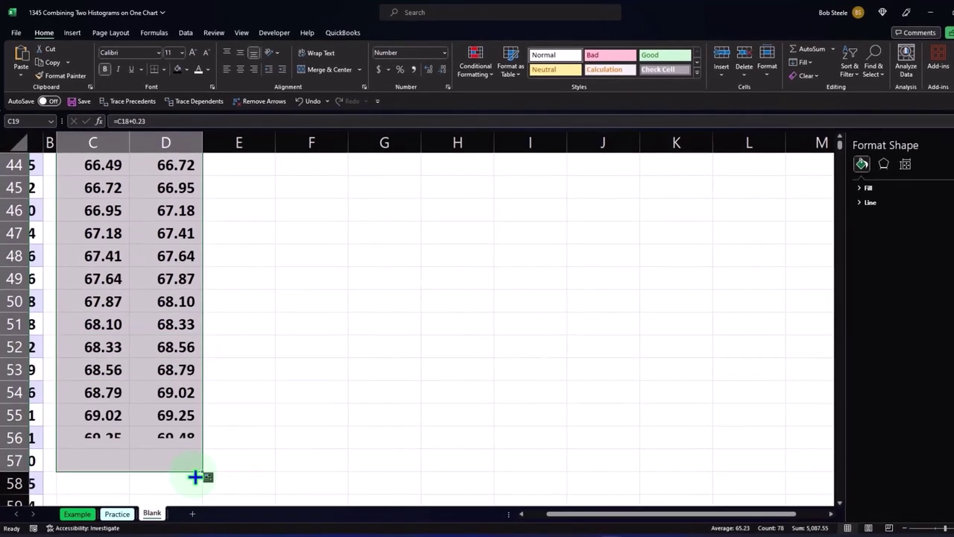
pyautogui.scroll(-2, 199, 350)
pyautogui.moveTo(203, 338); pyautogui.dragTo(195, 470)
pyautogui.scroll(-2, 246, 384)
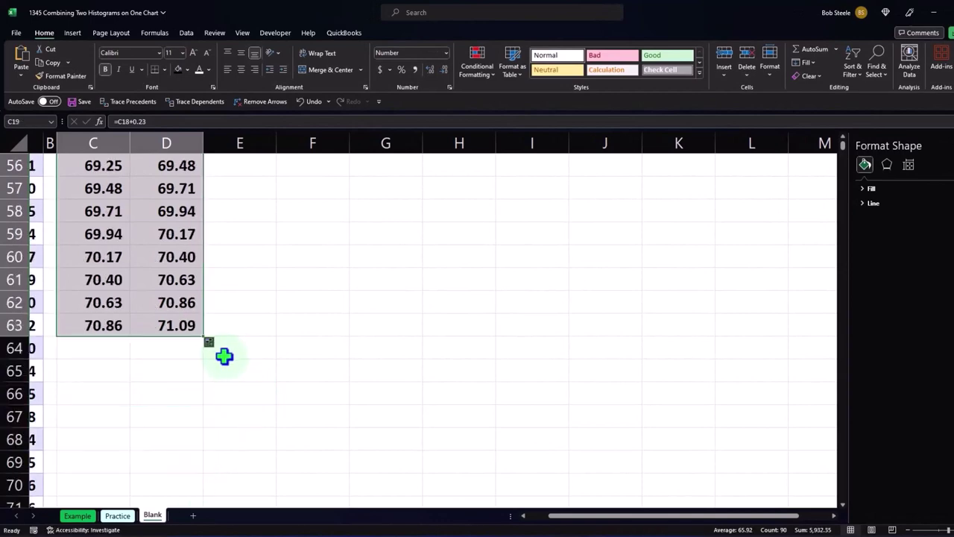
pyautogui.moveTo(205, 339); pyautogui.dragTo(208, 473)
pyautogui.scroll(-2, 209, 447)
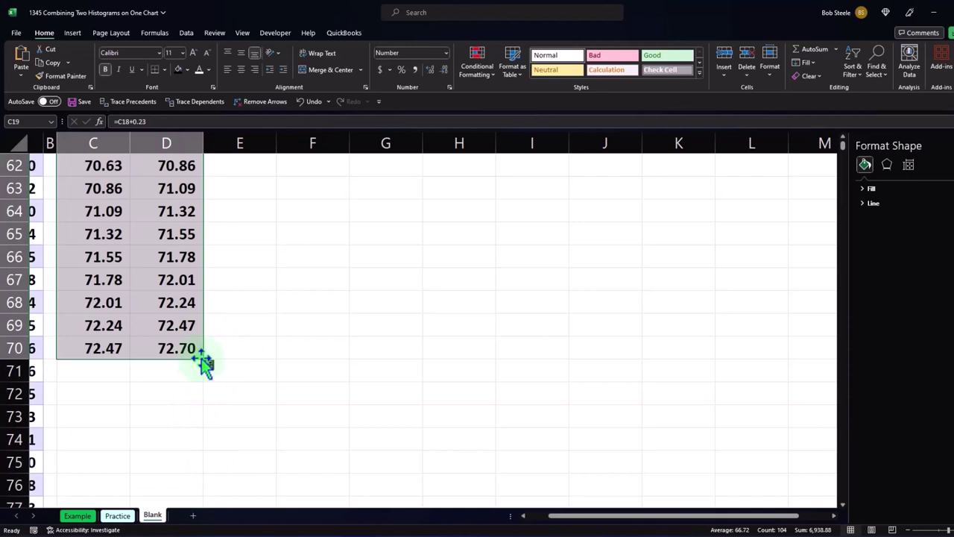
pyautogui.moveTo(204, 362); pyautogui.dragTo(185, 430)
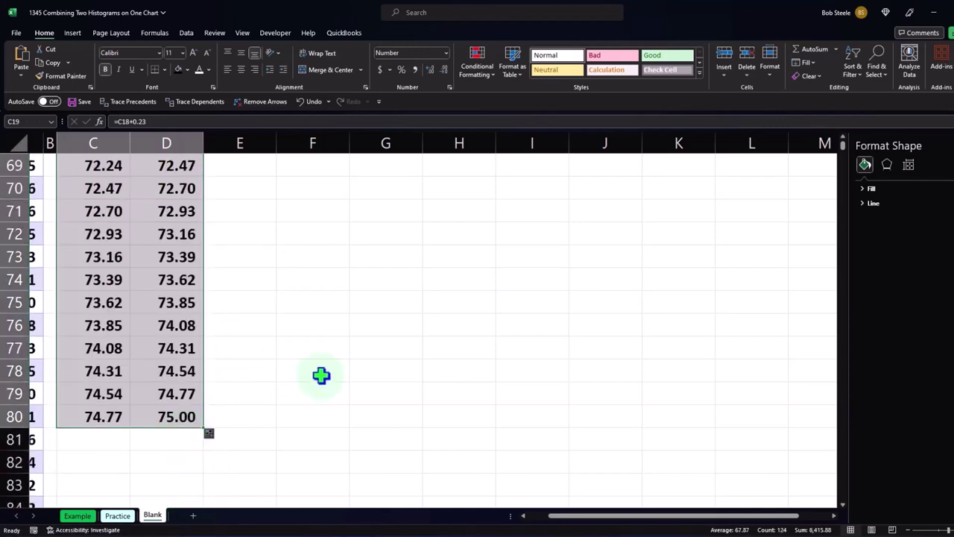
# - Compare the list with the histogram's last bin and extend the bin limit formulas one more row, to row 81
pyautogui.scroll(4, 550, 401)
pyautogui.scroll(17, 550, 401)
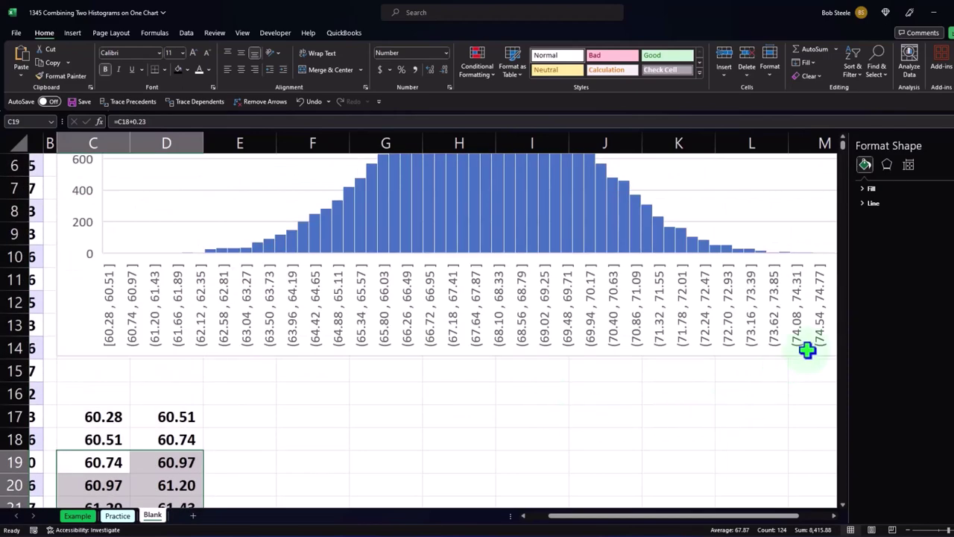
pyautogui.moveTo(742, 520)
pyautogui.mouseDown()
pyautogui.moveTo(755, 520)
pyautogui.moveTo(743, 520)
pyautogui.mouseUp()
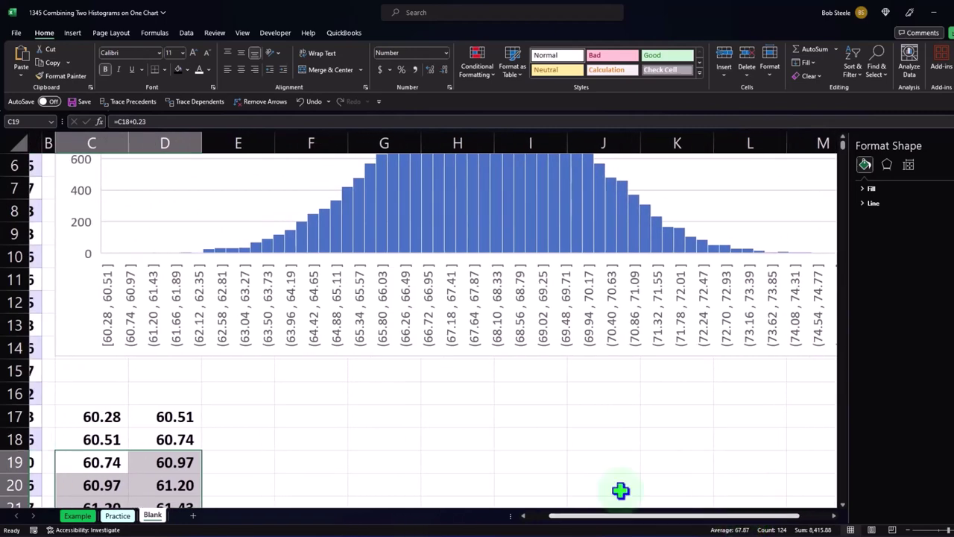
pyautogui.scroll(-10, 246, 450)
pyautogui.scroll(-12, 248, 460)
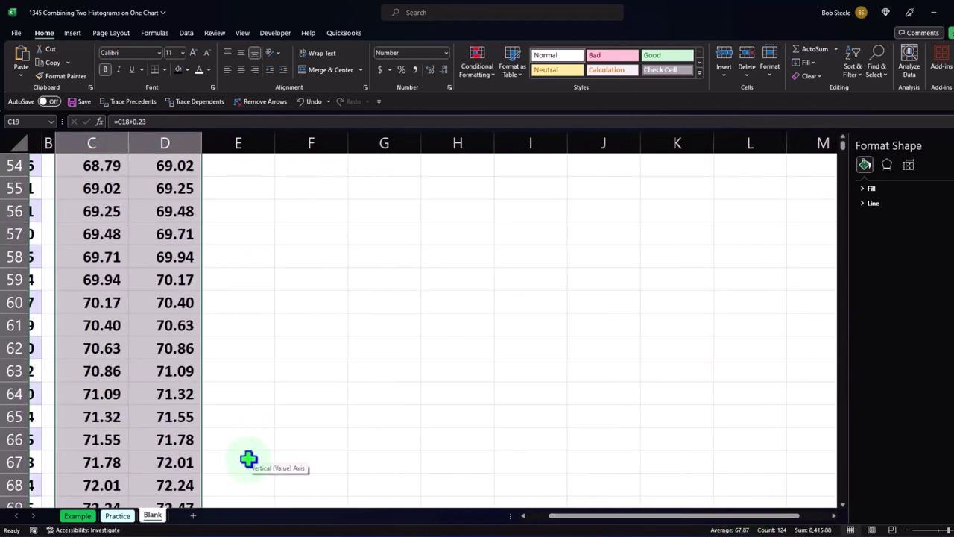
pyautogui.moveTo(206, 364); pyautogui.dragTo(204, 375)
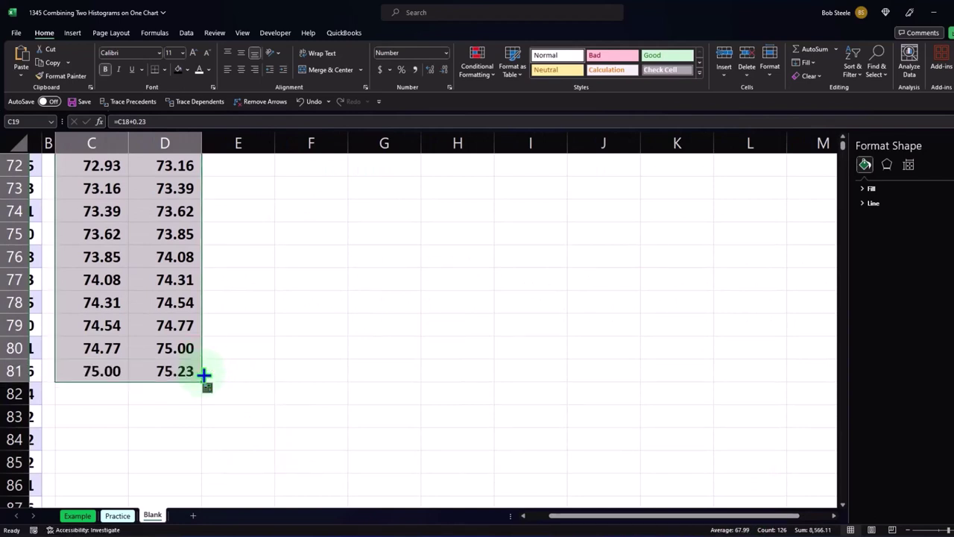
pyautogui.click(159, 371)
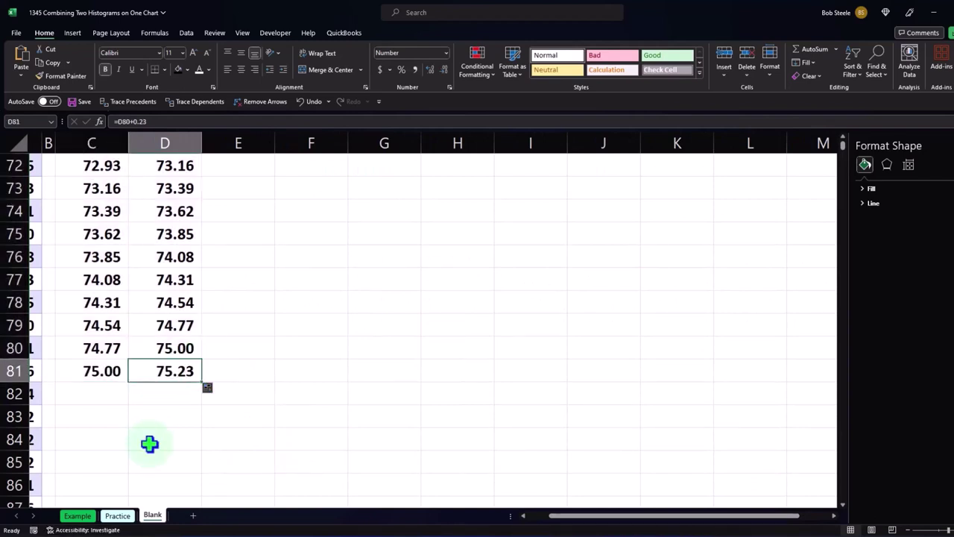
# - Enter the first bin's range in E17 as the text '60.28 - 60.51
pyautogui.scroll(5, 279, 424)
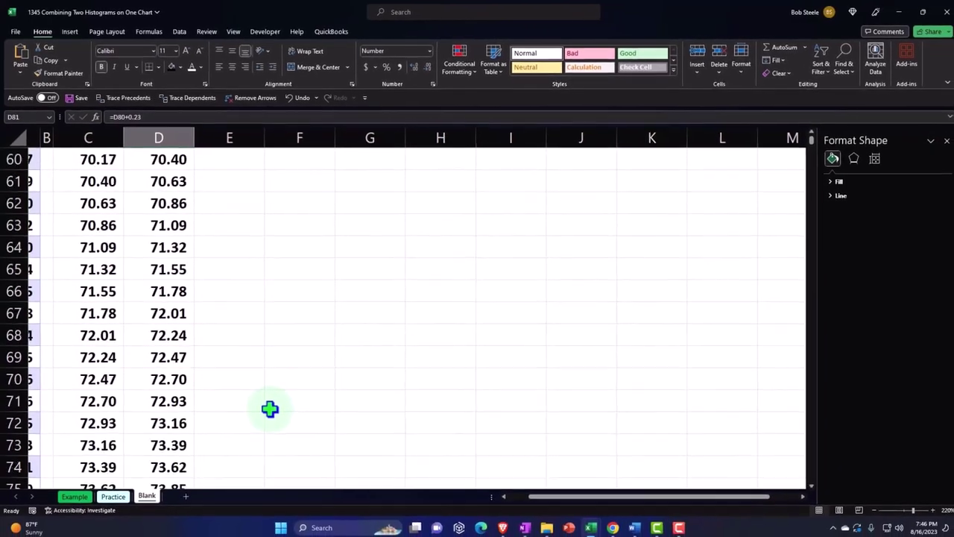
pyautogui.scroll(18, 270, 408)
pyautogui.scroll(-1, 269, 407)
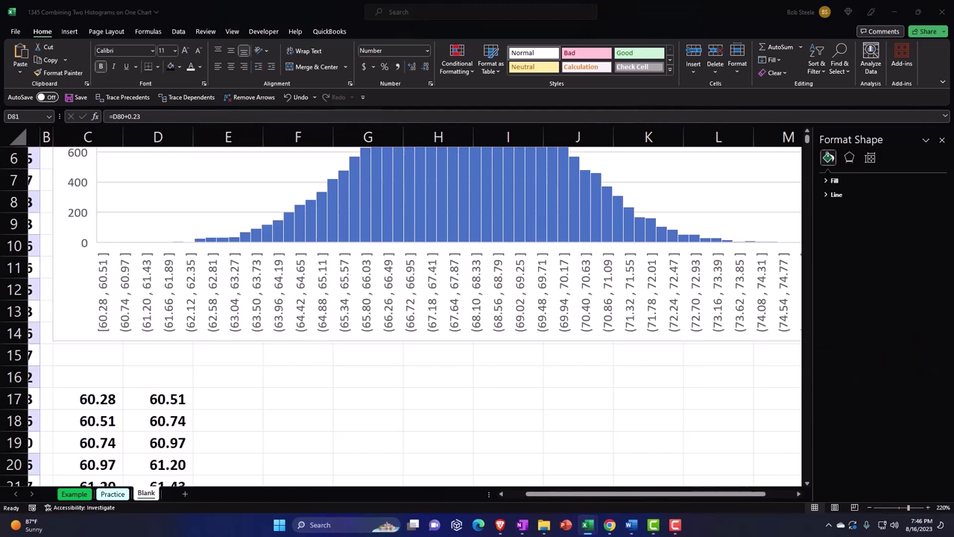
pyautogui.click(223, 398)
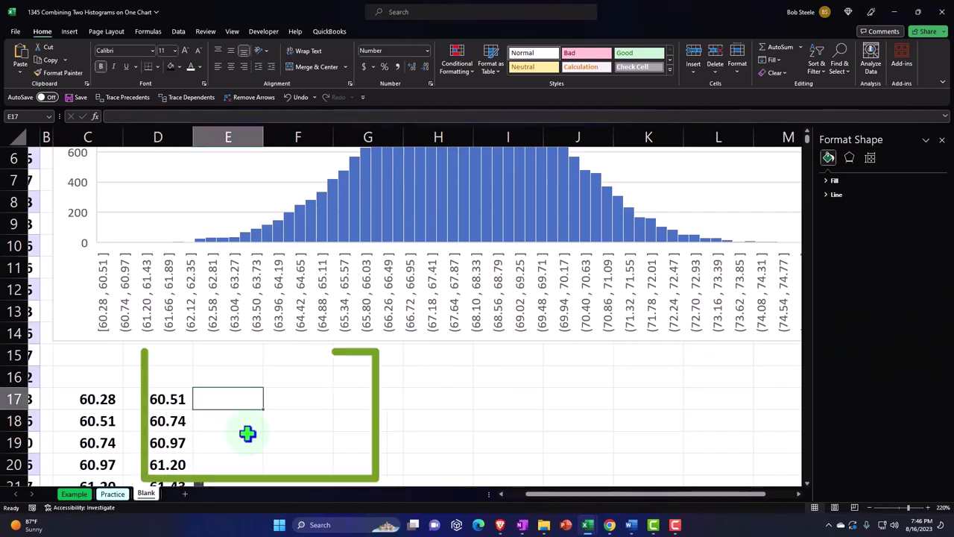
pyautogui.write("'")
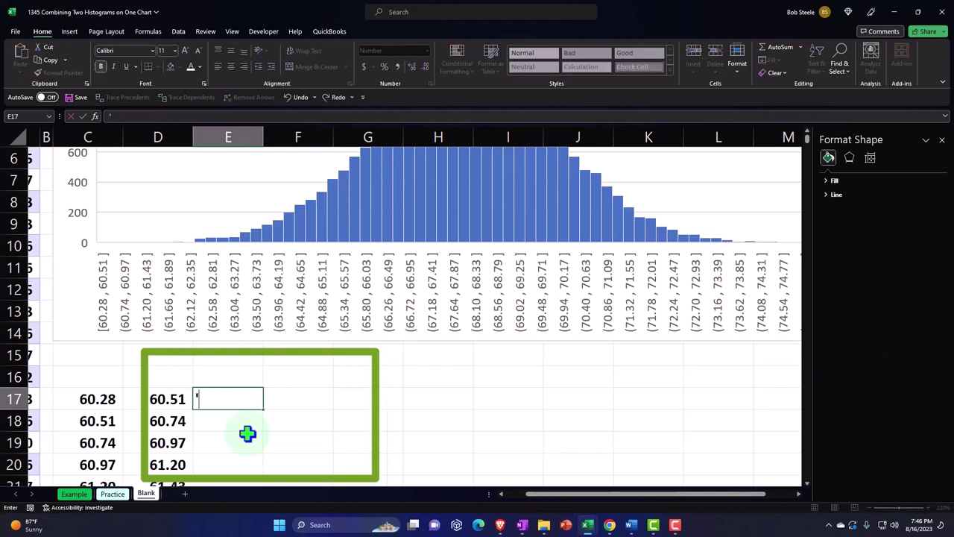
pyautogui.write('60.28')
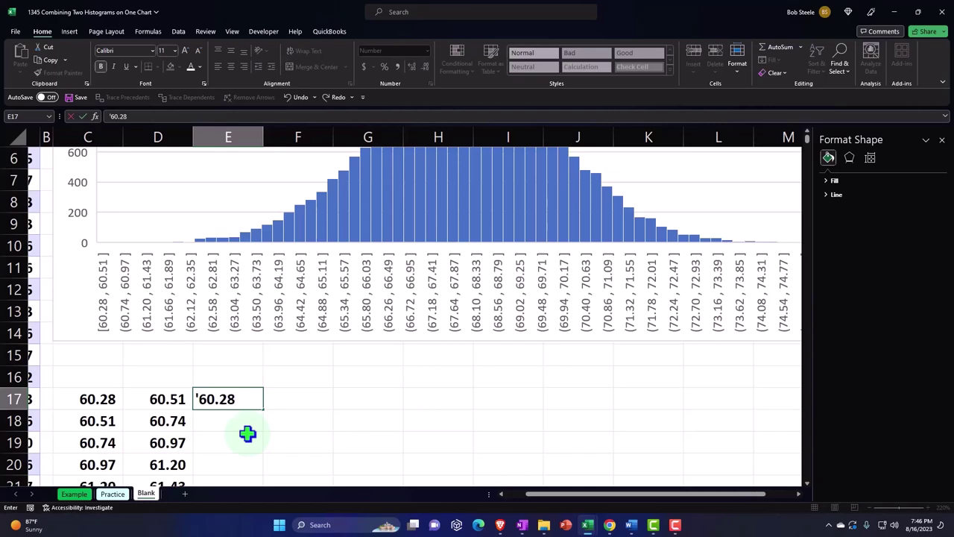
pyautogui.write(' -')
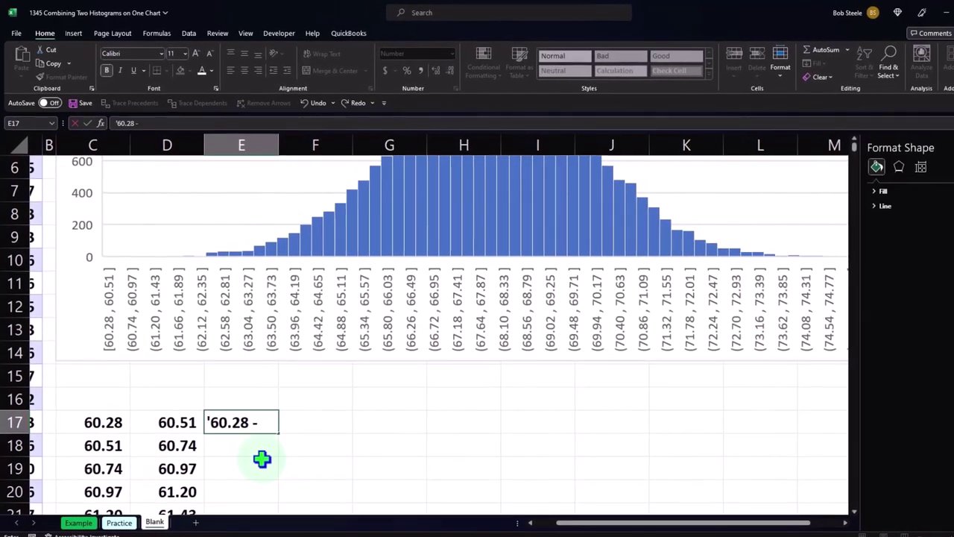
pyautogui.write(' 60.51')
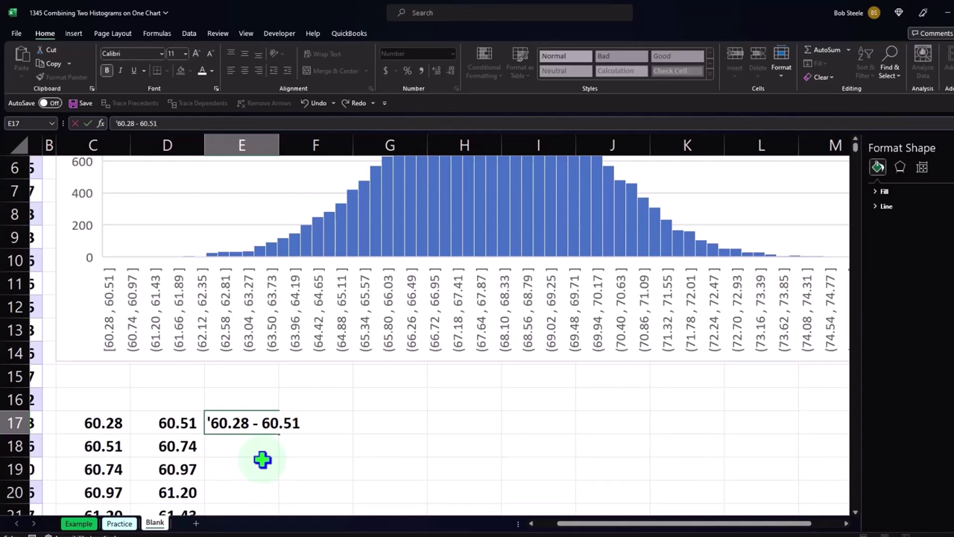
pyautogui.press('Return')
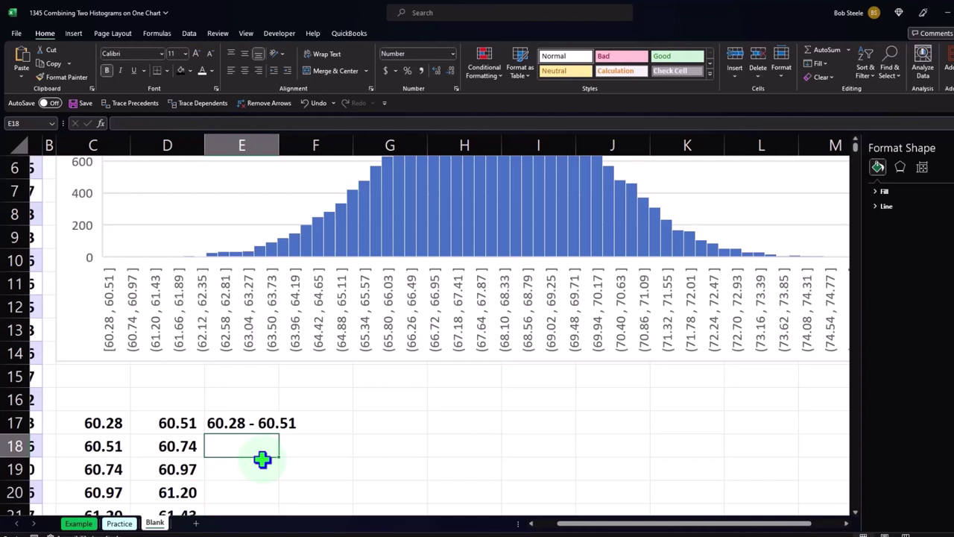
# - Replace the text in E17 with the formula =C17&"-"&D17 to join the first bin's limits into a label
pyautogui.press('Up')
pyautogui.write('=')
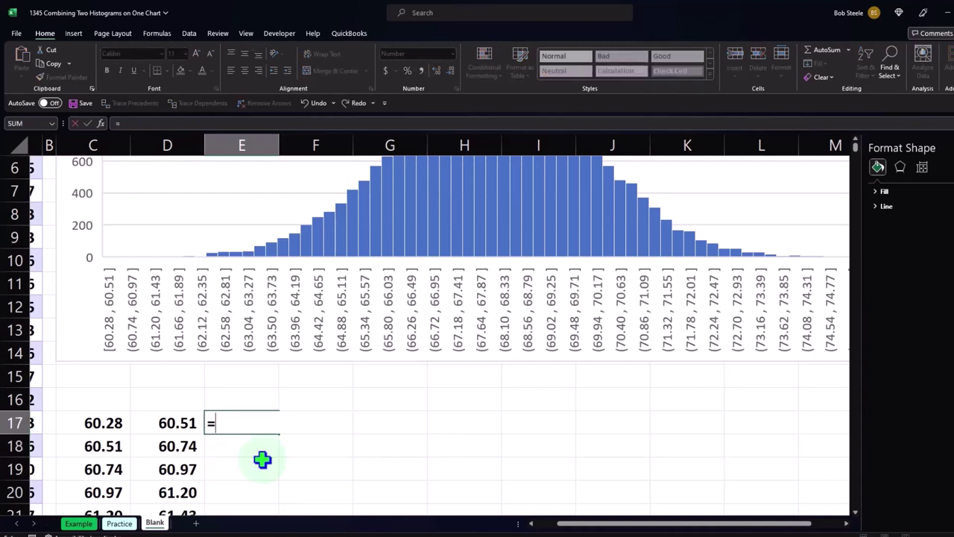
pyautogui.click(105, 423)
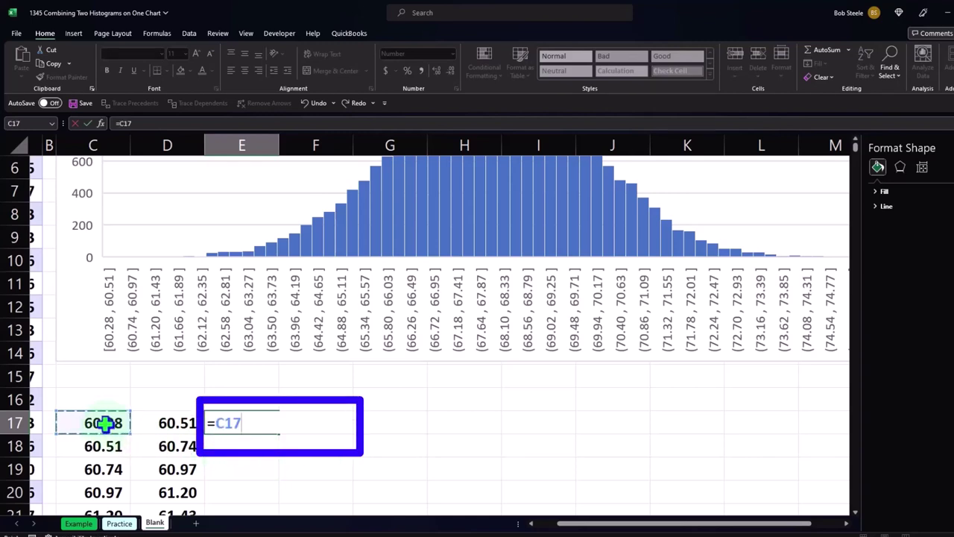
pyautogui.write('&')
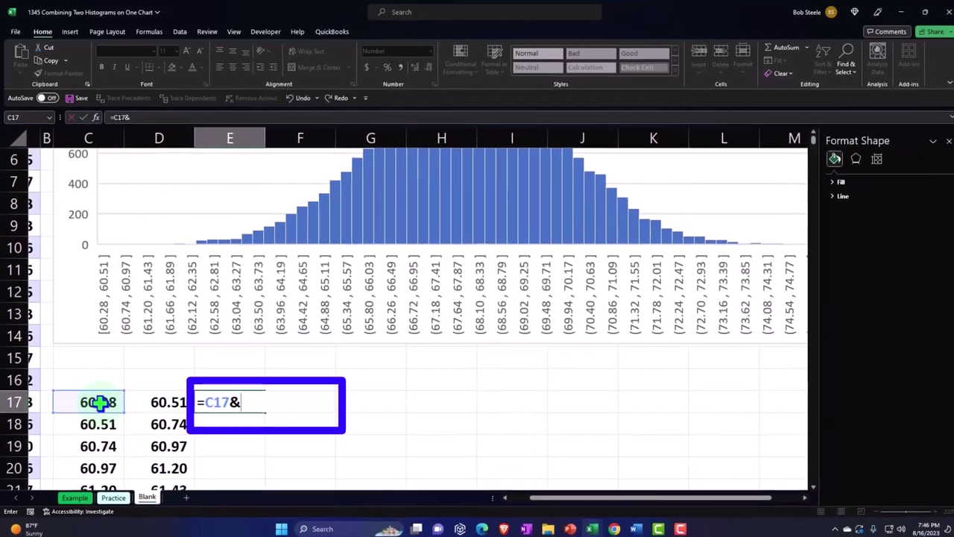
pyautogui.write('"-')
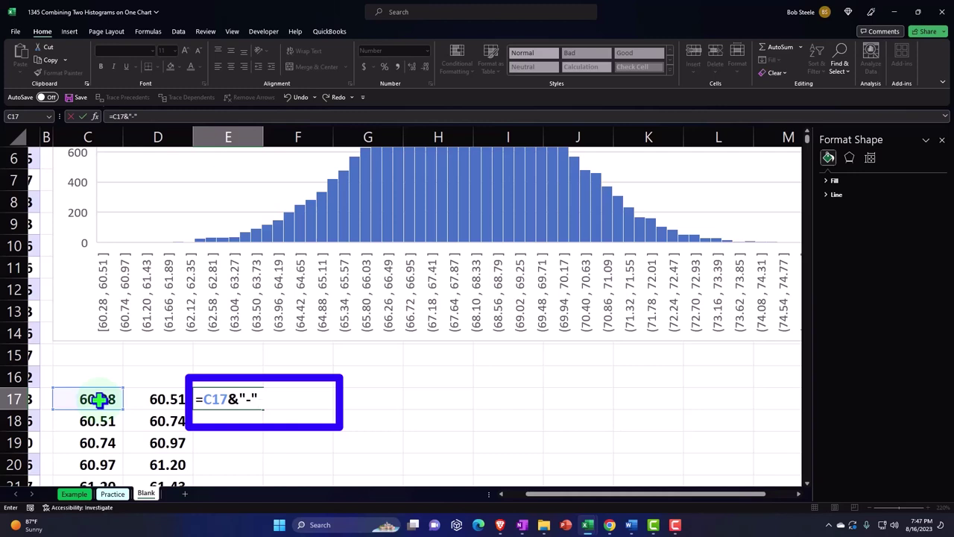
pyautogui.write('&')
pyautogui.click(167, 400)
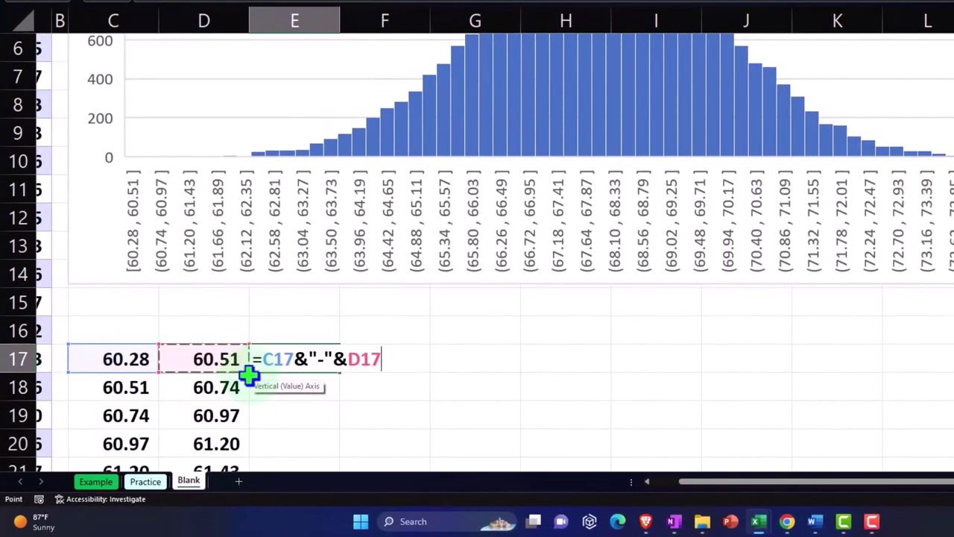
pyautogui.press('Return')
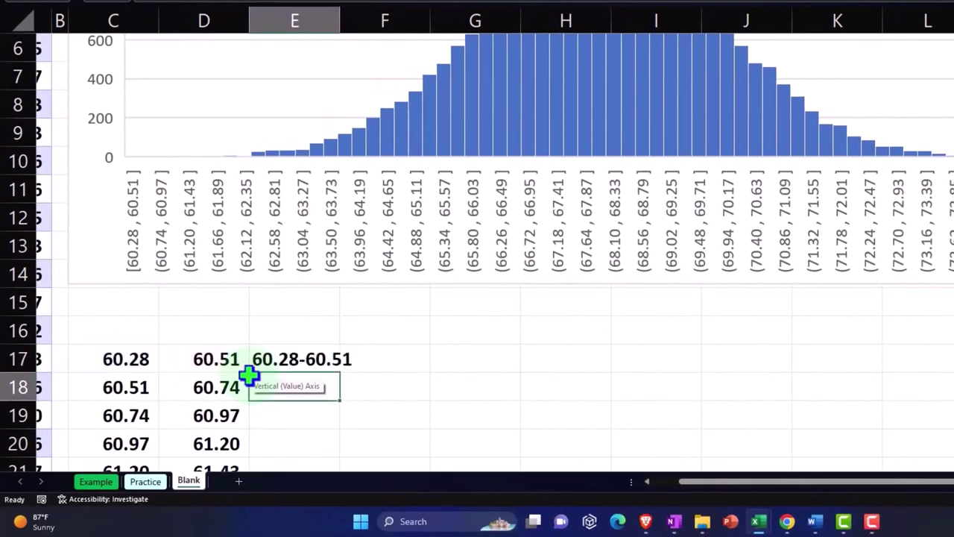
# - Widen column E to fit the bin label and copy E17's formula down alongside the bin limits
pyautogui.moveTo(340, 27); pyautogui.dragTo(354, 25)
pyautogui.scroll(-1, 363, 293)
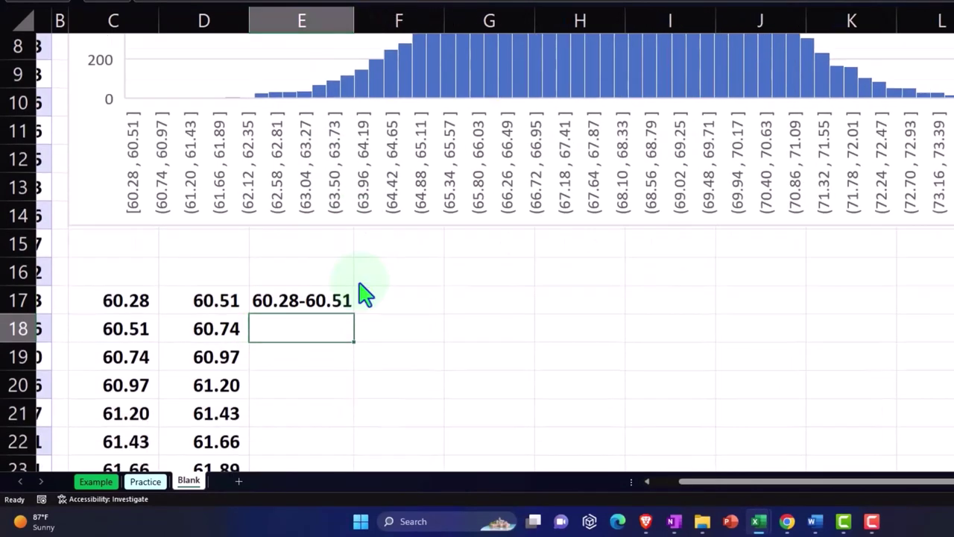
pyautogui.scroll(-1, 362, 294)
pyautogui.click(337, 277)
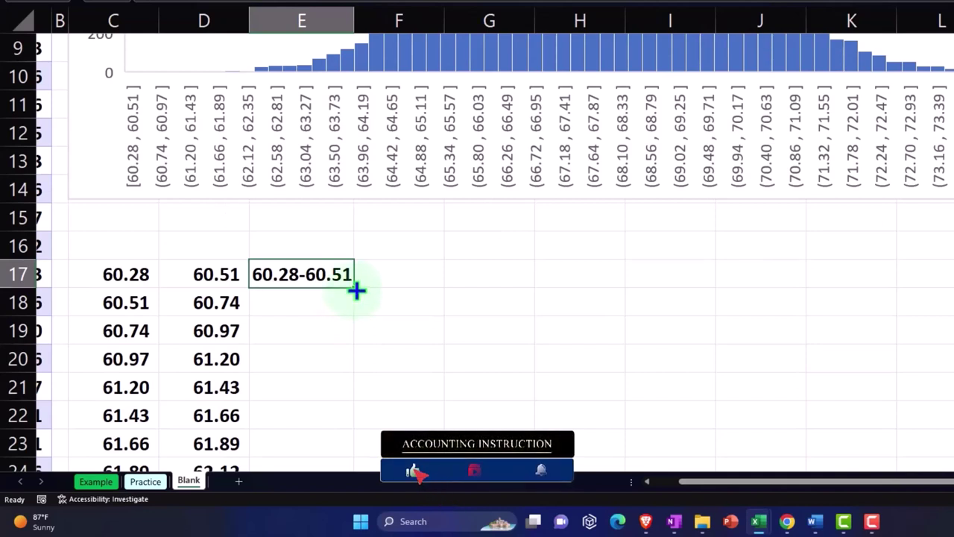
pyautogui.moveTo(355, 291); pyautogui.dragTo(336, 430)
pyautogui.click(339, 361)
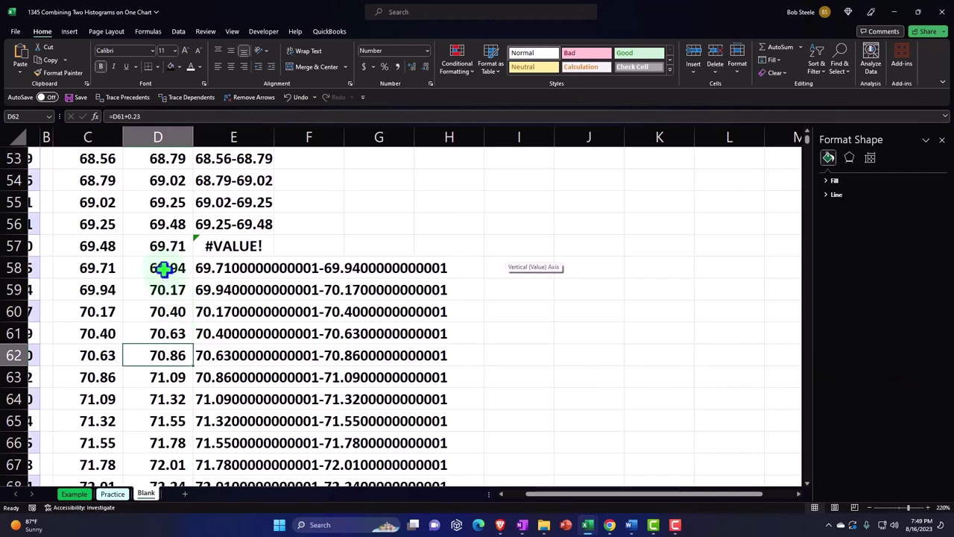
# - Inspect the formula in D58 and its value at four decimal places, and return the cell to two decimals
pyautogui.doubleClick(164, 270)
pyautogui.press('Return')
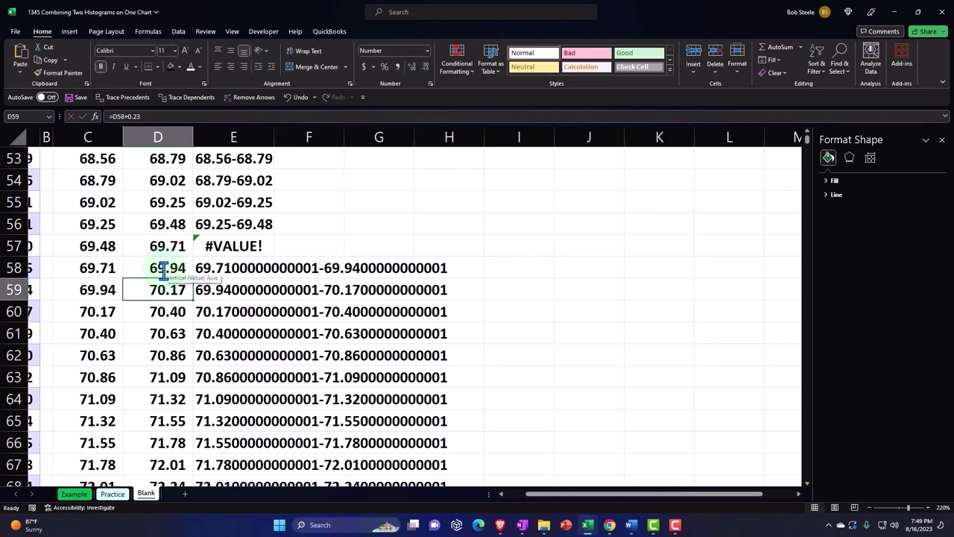
pyautogui.click(164, 270)
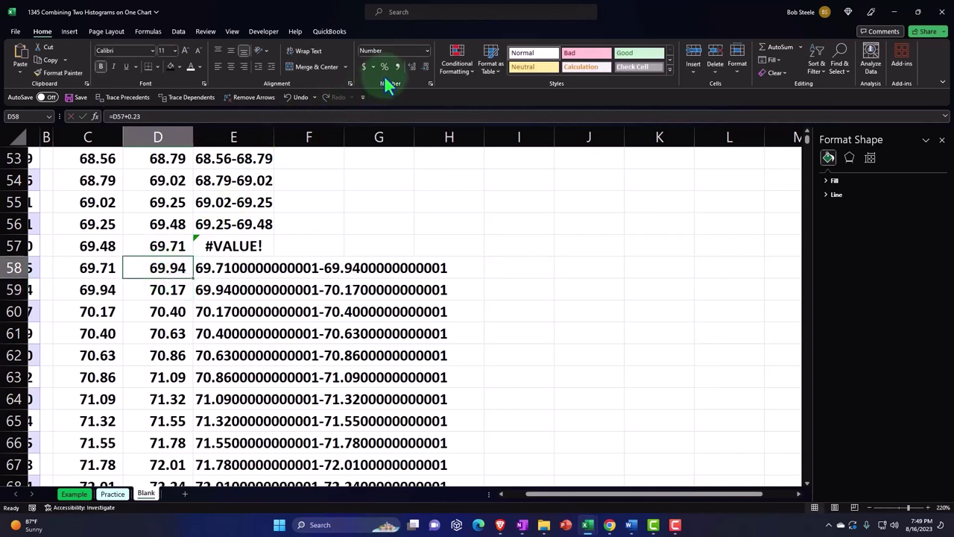
pyautogui.click(414, 66)
pyautogui.click(415, 66)
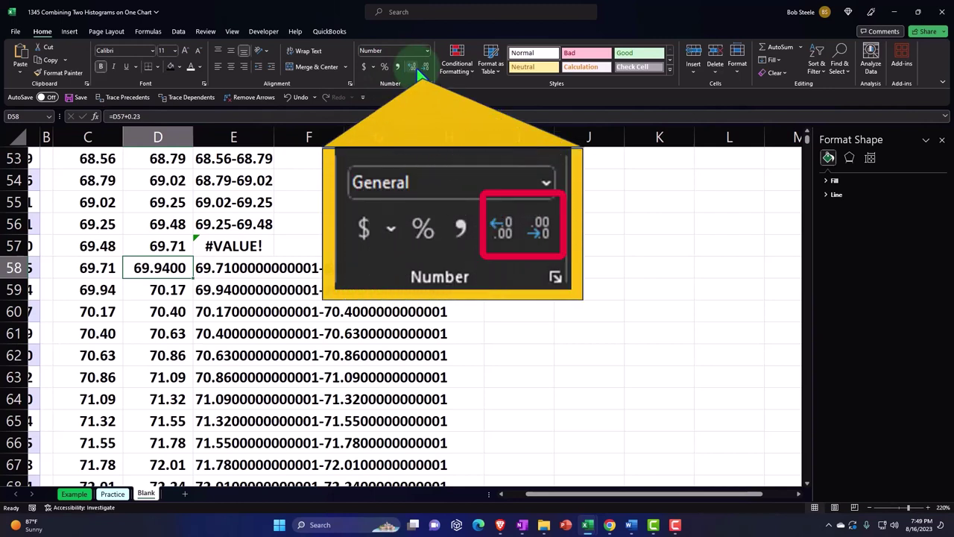
pyautogui.click(425, 67)
pyautogui.click(425, 66)
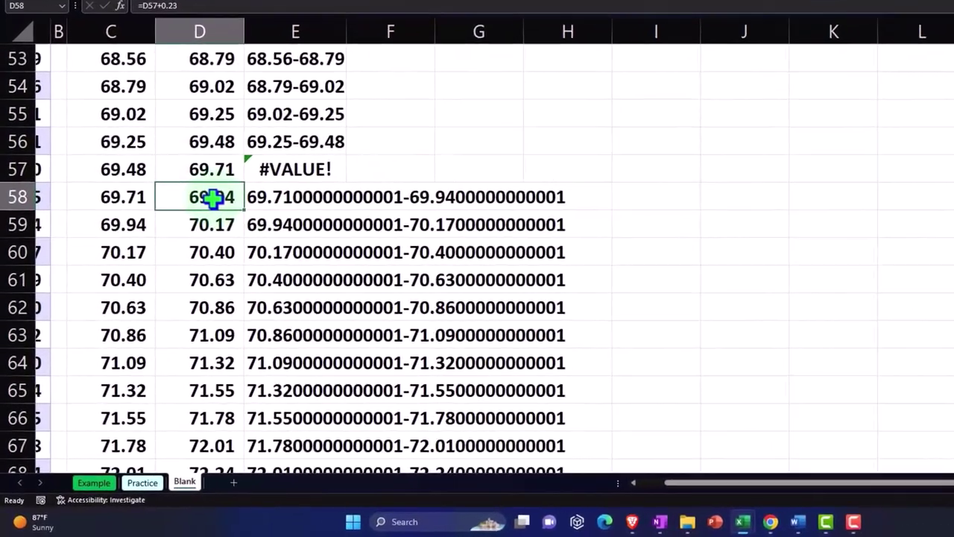
# - Change the upper limit formula in D58 to =ROUND(D57+0.23,10)
pyautogui.doubleClick(173, 260)
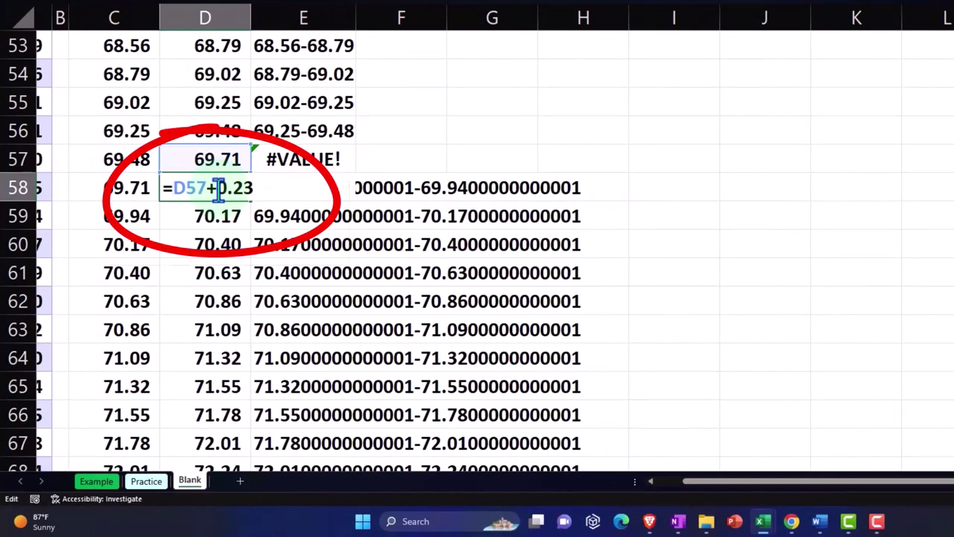
pyautogui.write('Round')
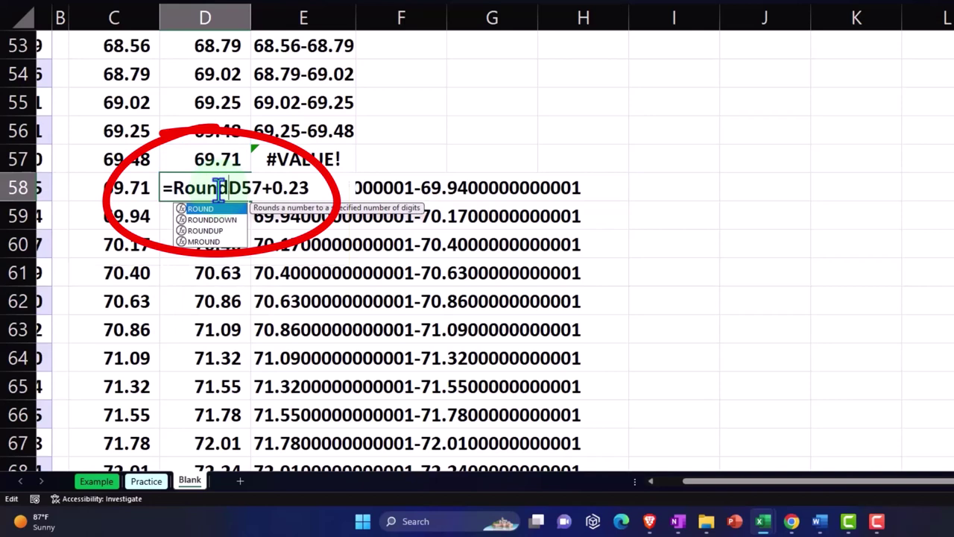
pyautogui.write('(')
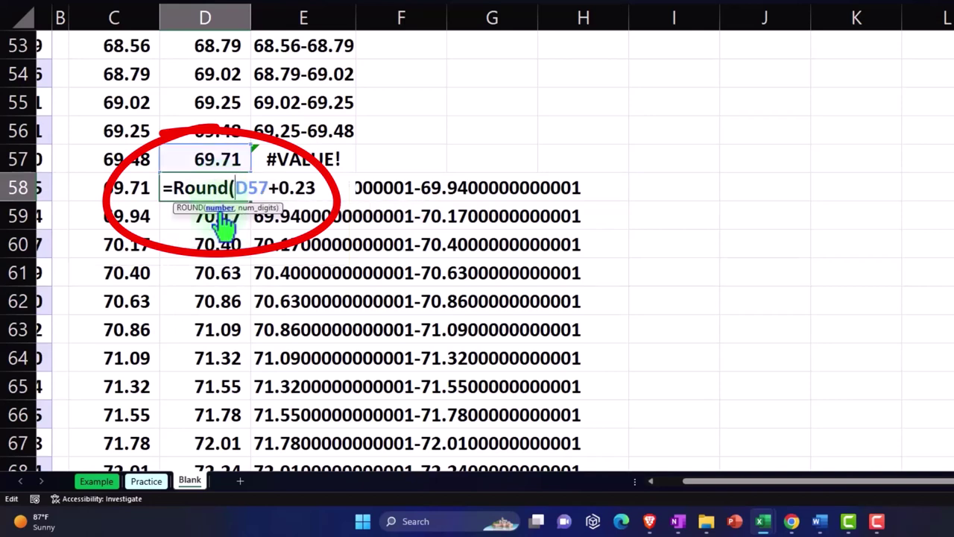
pyautogui.press('Right')
pyautogui.write(',')
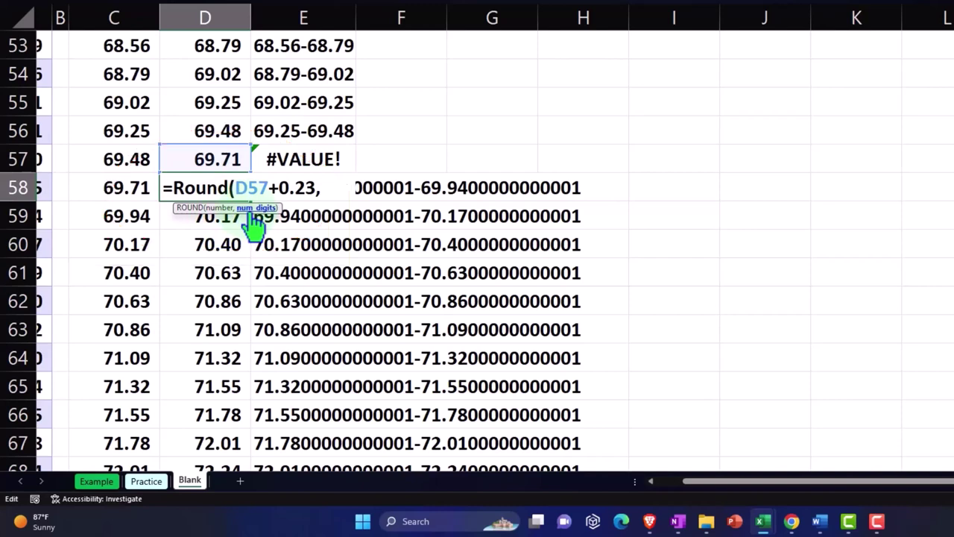
pyautogui.write('10')
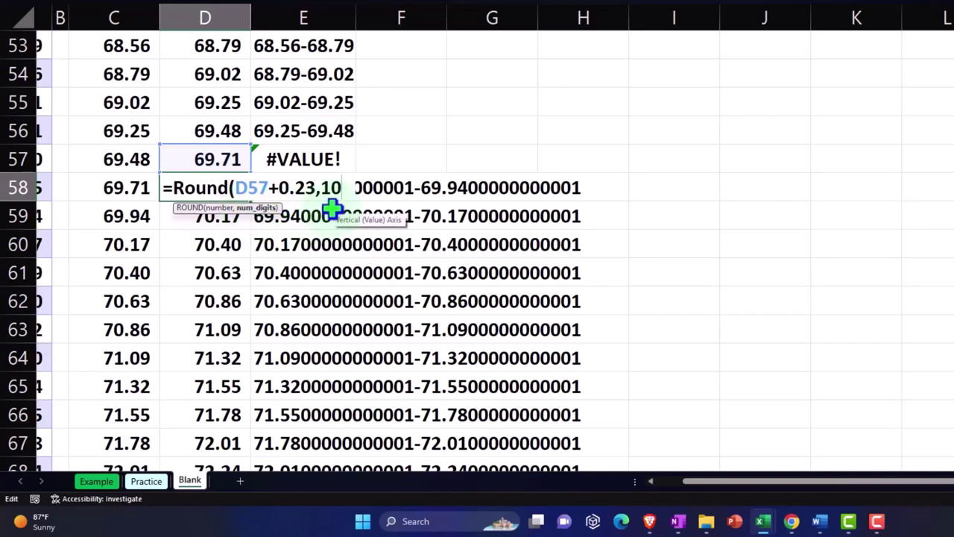
pyautogui.write(')')
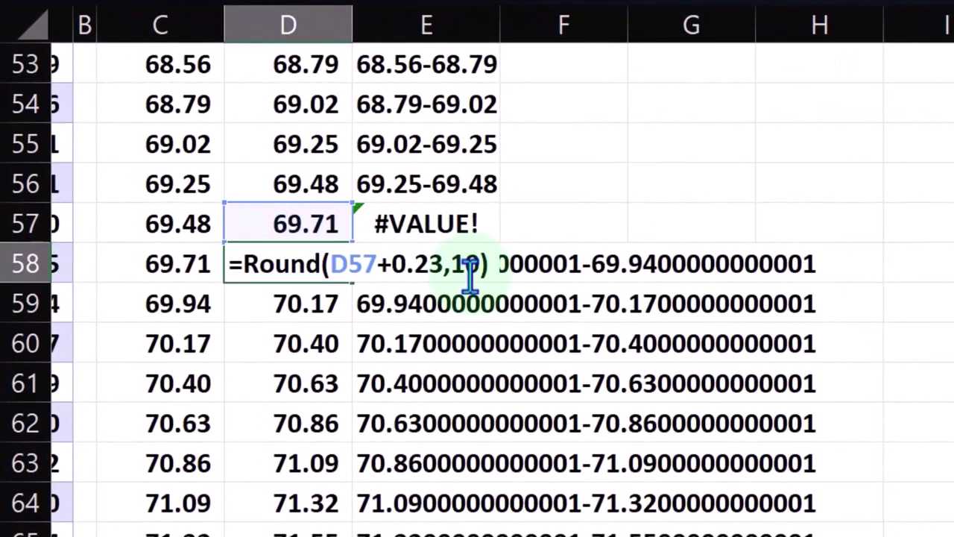
pyautogui.press('Return')
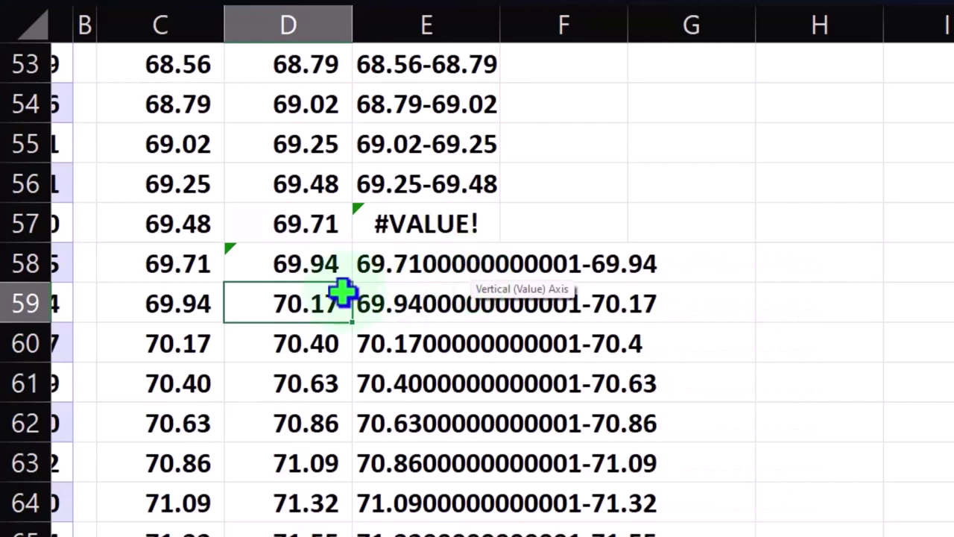
# - Change the lower limit formula in C58 to =ROUND(C57+0.23,10)
pyautogui.click(197, 263)
pyautogui.doubleClick(198, 263)
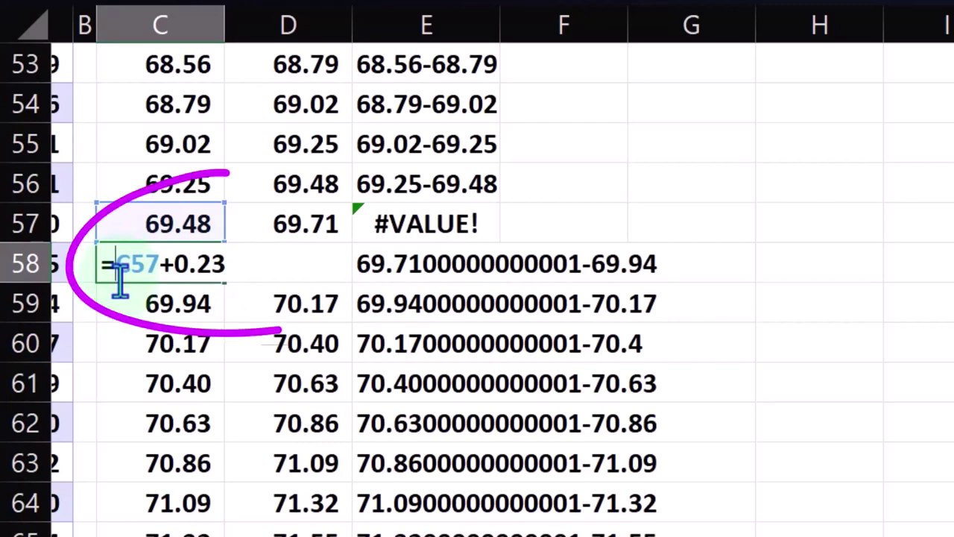
pyautogui.write('roun')
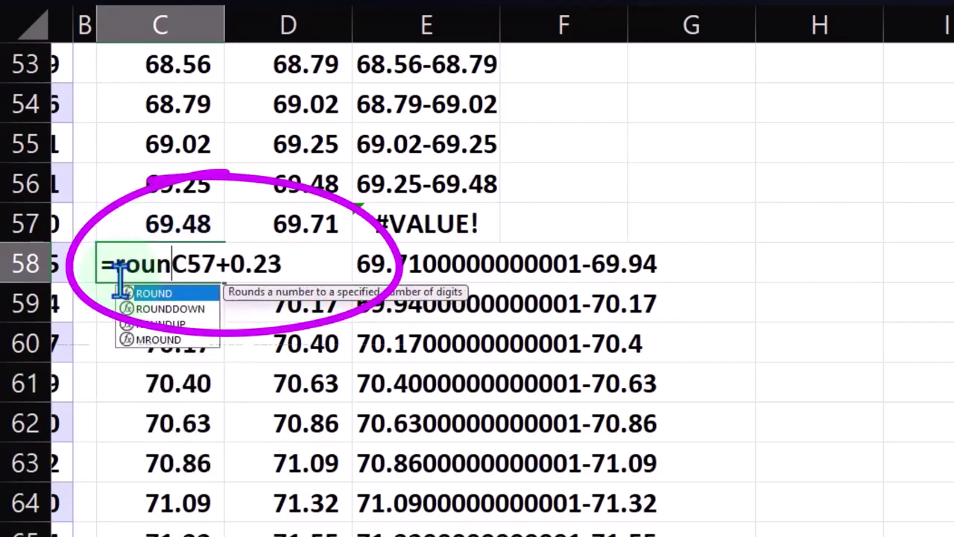
pyautogui.write('d(C57+0.23')
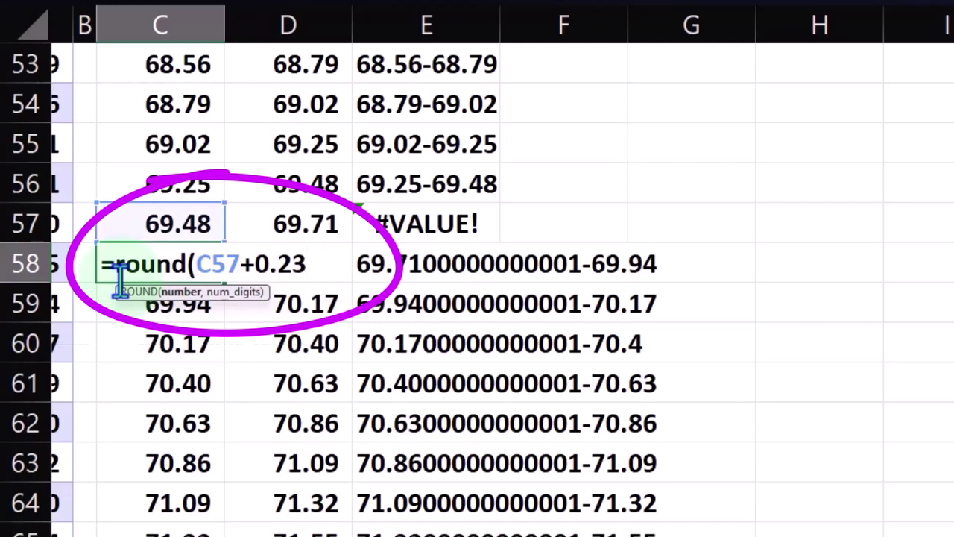
pyautogui.write(',')
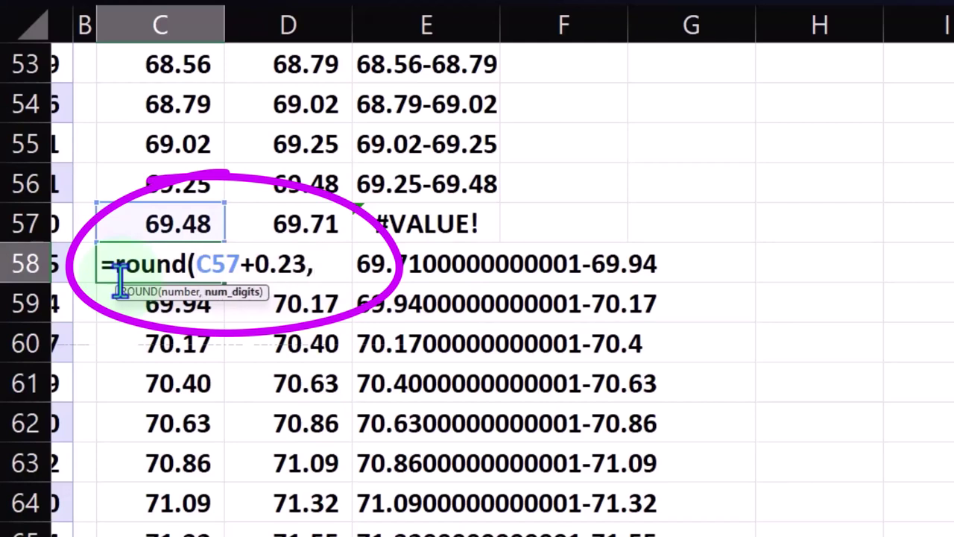
pyautogui.write('10)')
pyautogui.press('Return')
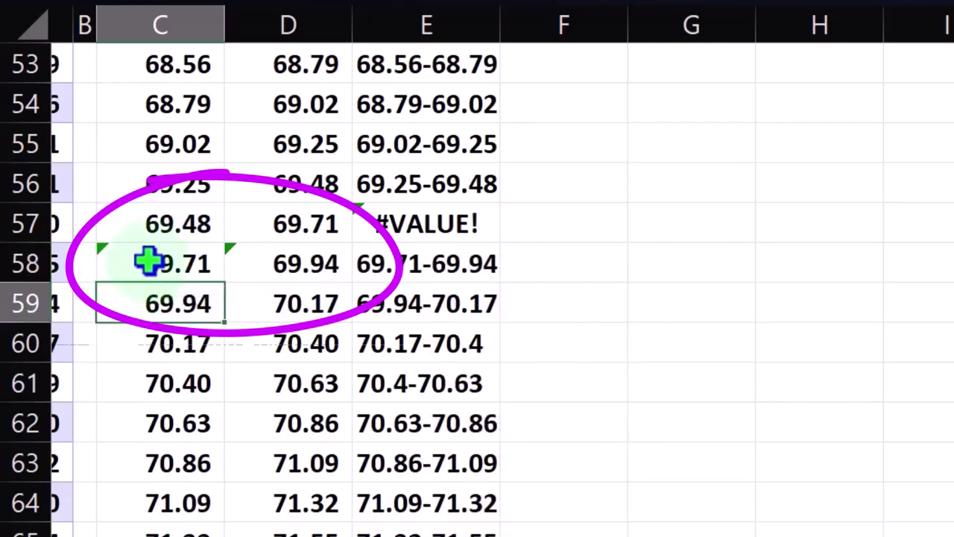
# - Copy the rounded limit formulas in C58:D58 down through row 81
pyautogui.click(168, 259)
pyautogui.moveTo(169, 259); pyautogui.dragTo(256, 261)
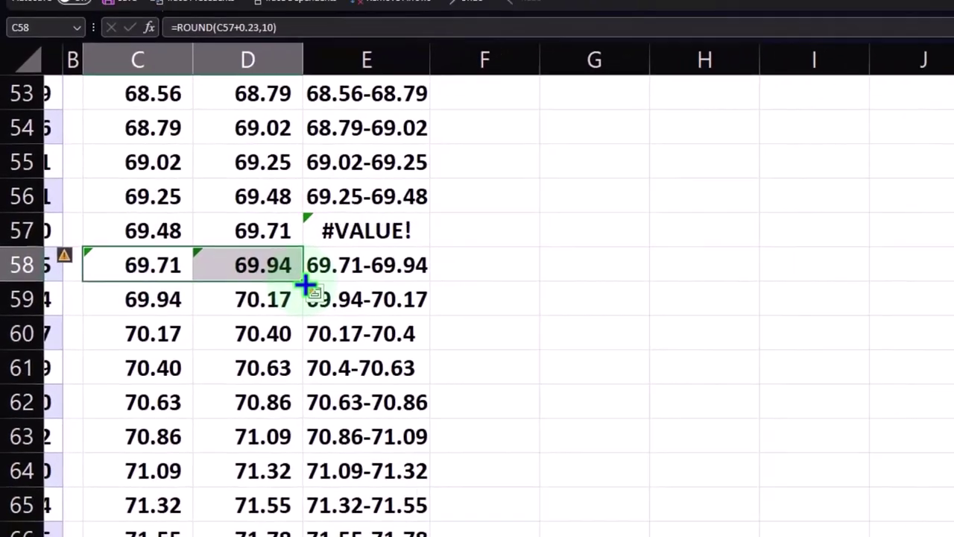
pyautogui.moveTo(347, 286)
pyautogui.mouseDown()
pyautogui.moveTo(224, 395)
pyautogui.moveTo(187, 503)
pyautogui.moveTo(177, 505)
pyautogui.moveTo(179, 451)
pyautogui.mouseUp()
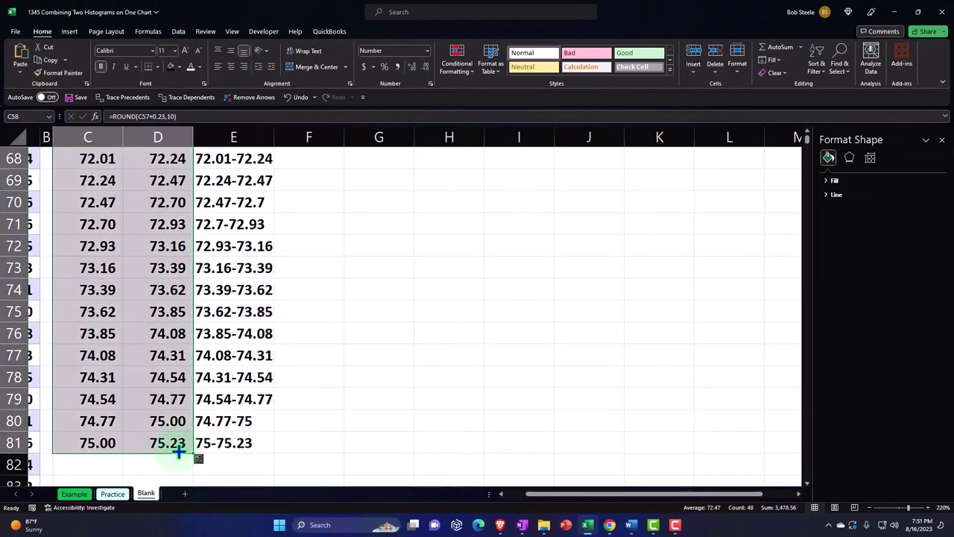
pyautogui.scroll(8, 179, 451)
# - Undo the last edit and copy E56's bin label formula down into E57 to replace the faulty one
pyautogui.hotkey('ctrl', 'z')
pyautogui.click(255, 440)
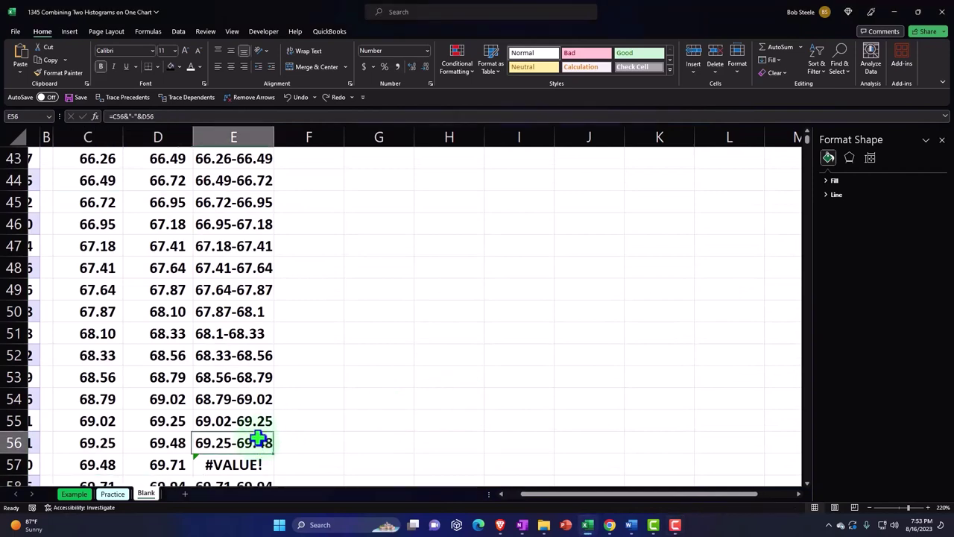
pyautogui.scroll(-2, 260, 432)
pyautogui.moveTo(276, 322); pyautogui.dragTo(276, 340)
pyautogui.scroll(-2, 310, 404)
pyautogui.scroll(1, 311, 406)
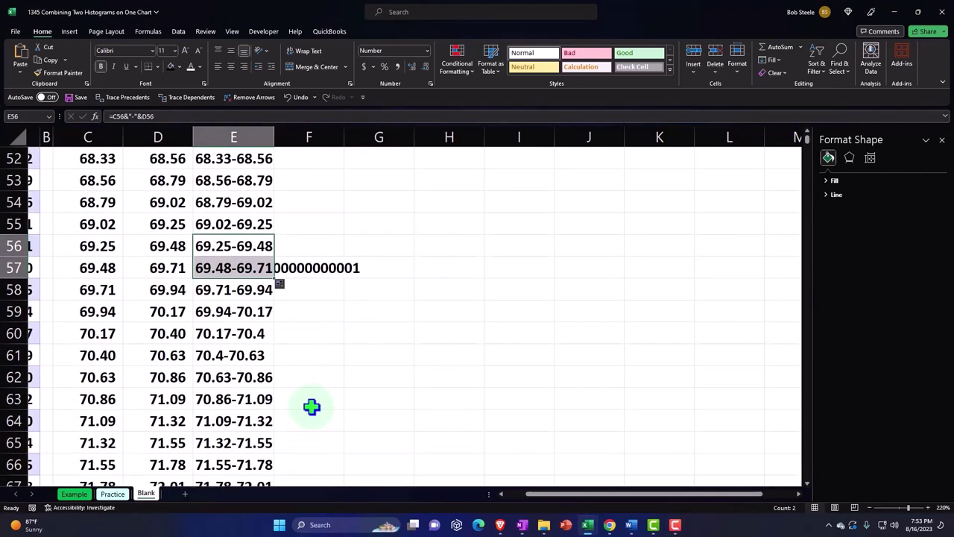
# - Change the lower limit formula in C57 to =ROUND(C56+0.23,10)
pyautogui.doubleClick(117, 269)
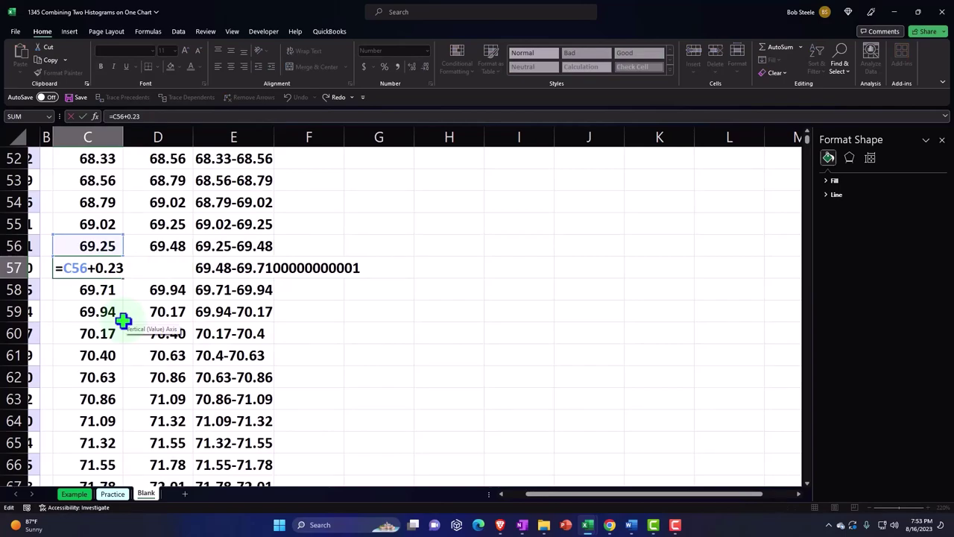
pyautogui.write('=')
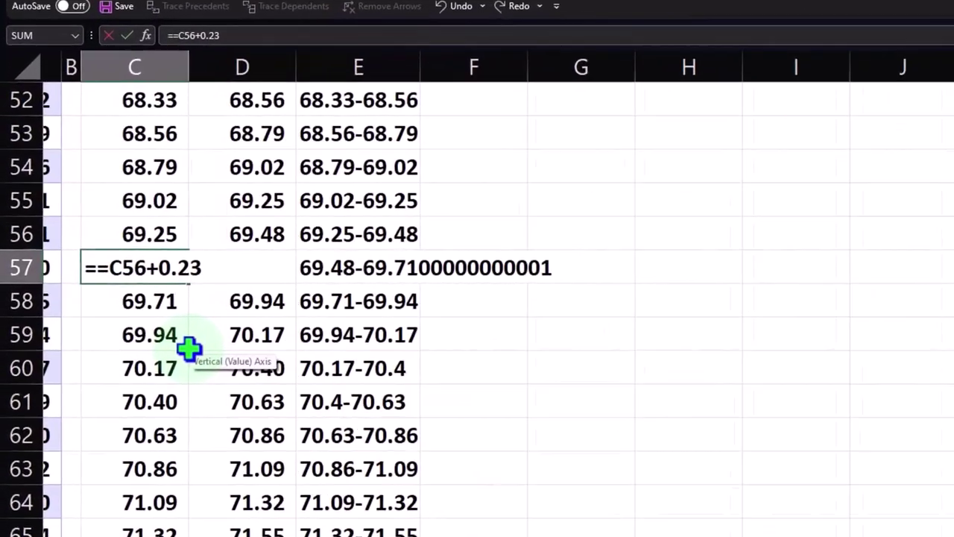
pyautogui.press('BackSpace')
pyautogui.write('rpimd')
pyautogui.press('BackSpace')
pyautogui.press('BackSpace')
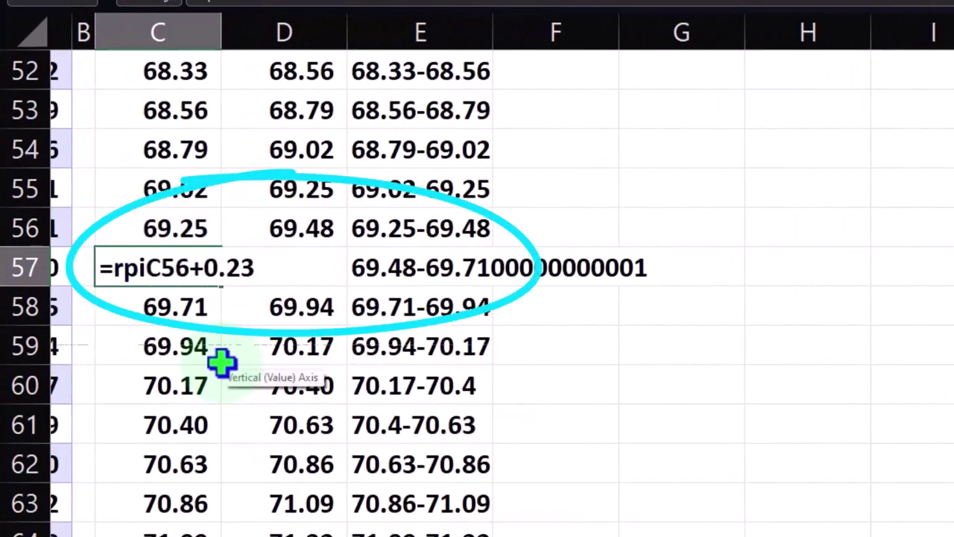
pyautogui.press('BackSpace')
pyautogui.press('BackSpace')
pyautogui.press('BackSpace')
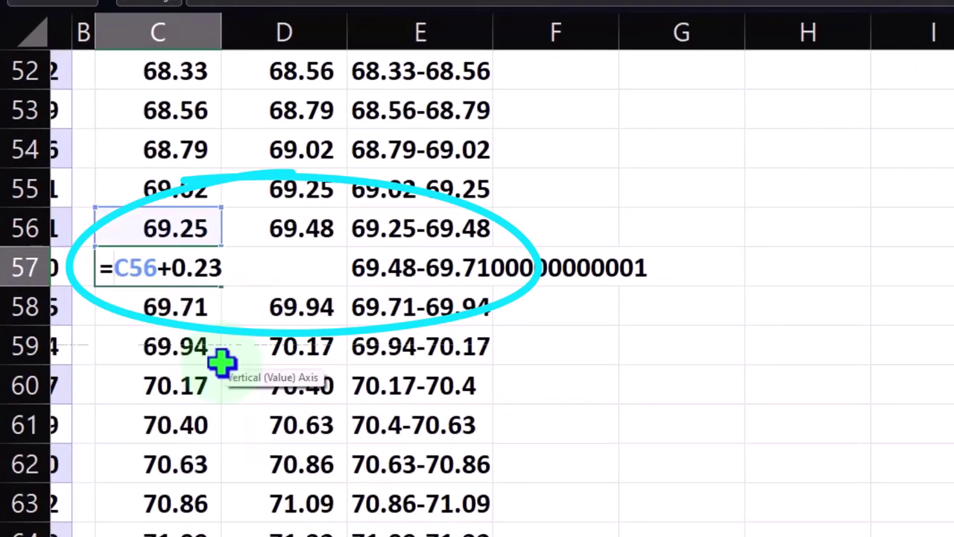
pyautogui.write('round')
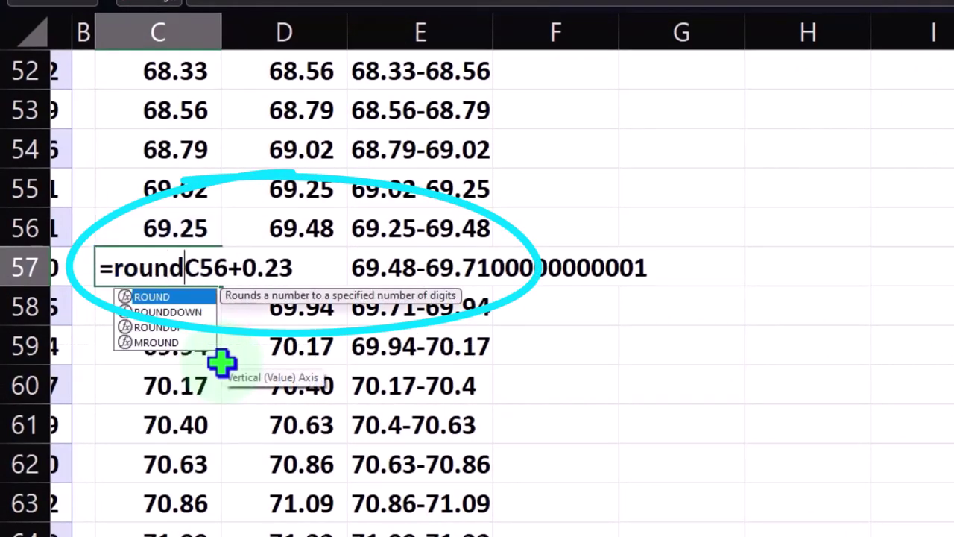
pyautogui.write('(')
pyautogui.press('Right')
pyautogui.press('Right')
pyautogui.press('Right')
pyautogui.press('Right')
pyautogui.press('Right')
pyautogui.press('Right')
pyautogui.press('Right')
pyautogui.press('Right')
pyautogui.write(',10')
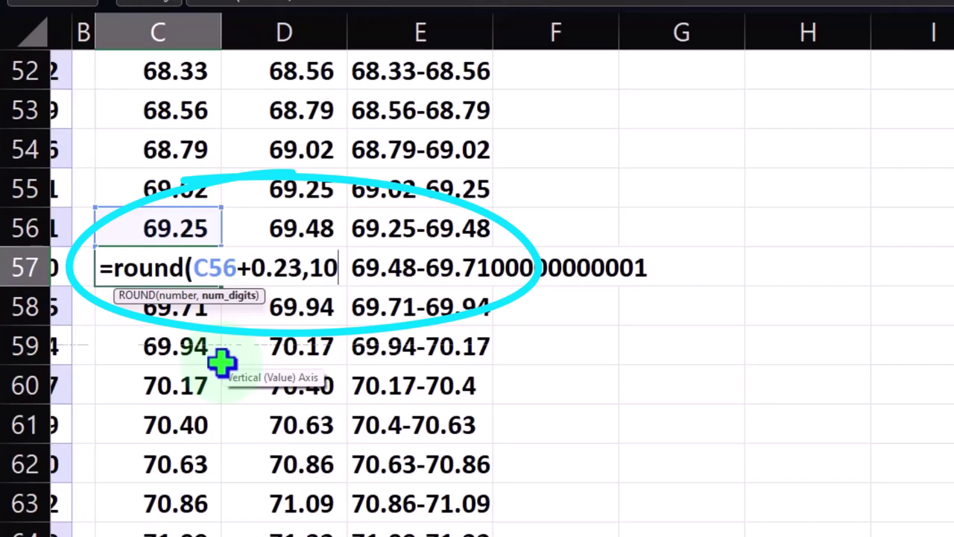
pyautogui.write(')')
pyautogui.press('Return')
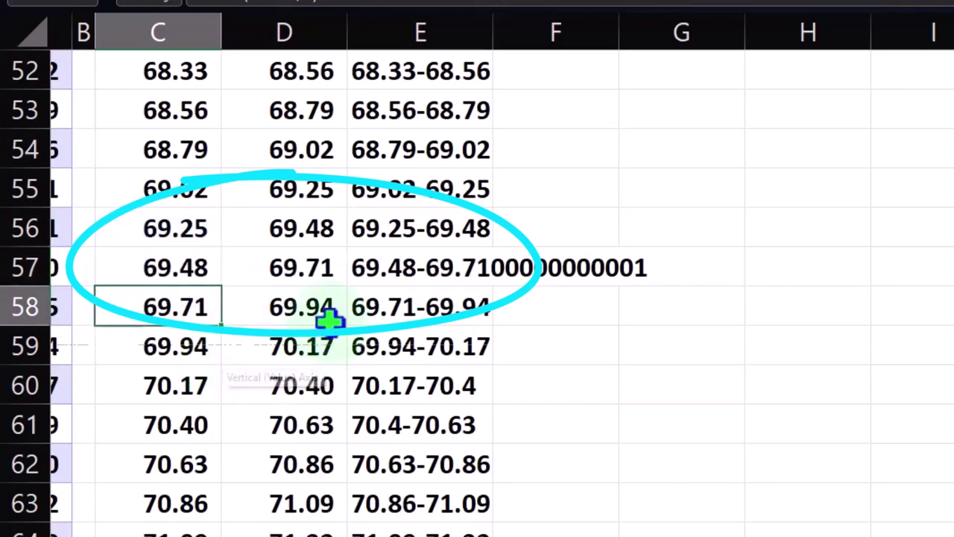
# - Change the upper limit formula in D57 to =ROUND(D56+0.23,10) and widen column E slightly
pyautogui.doubleClick(308, 267)
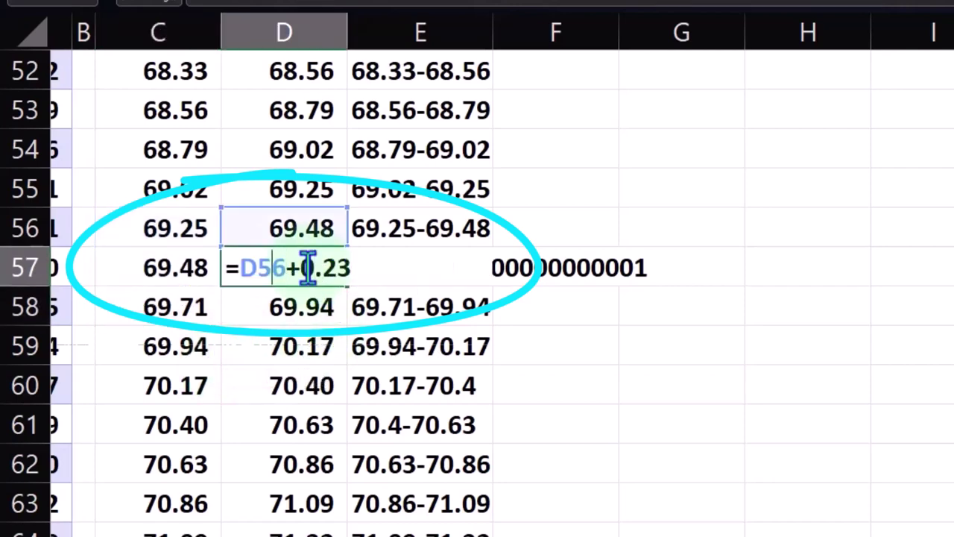
pyautogui.write('Round')
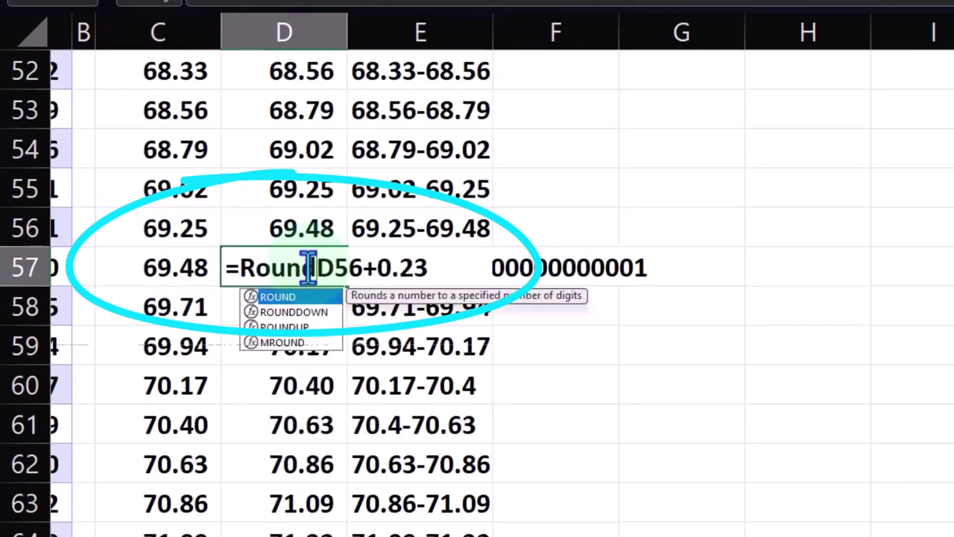
pyautogui.write('(D56+0.23')
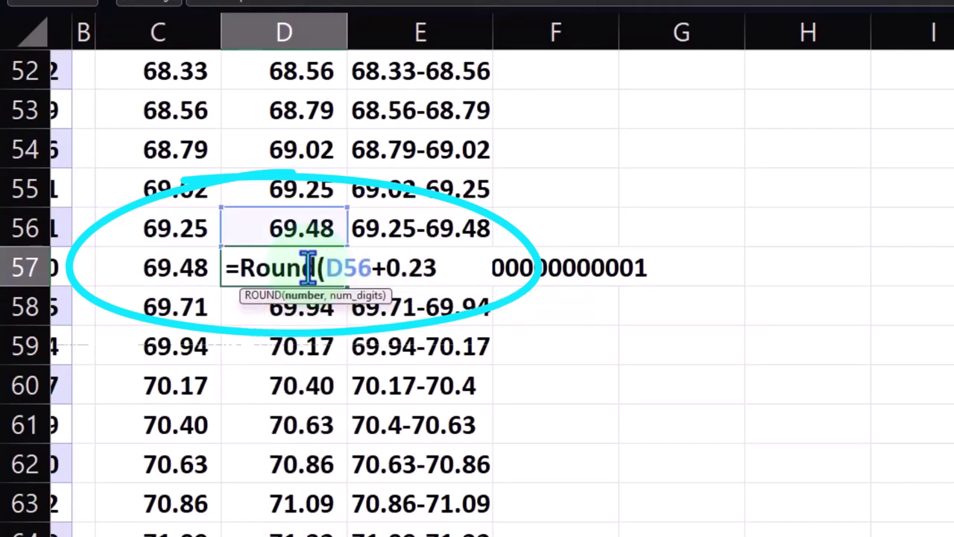
pyautogui.write(',10)')
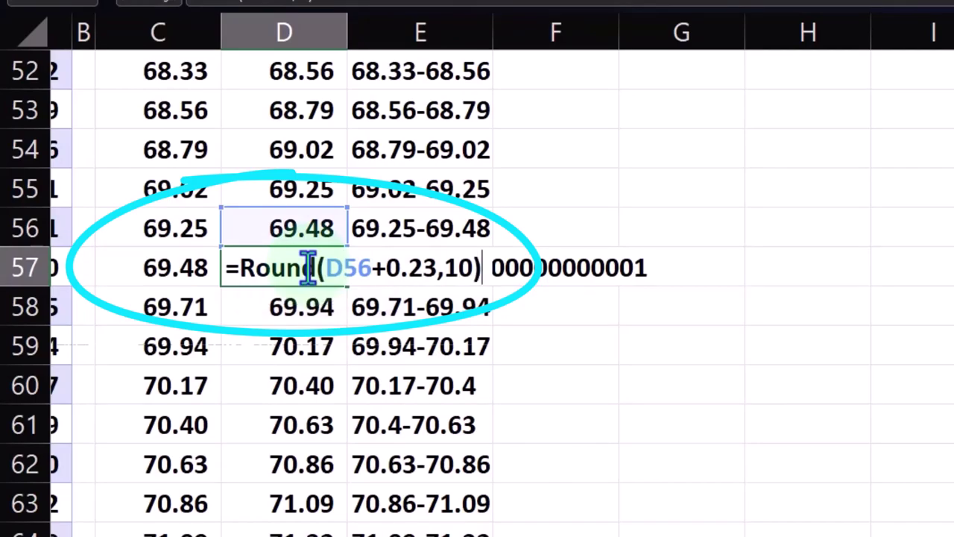
pyautogui.press('Return')
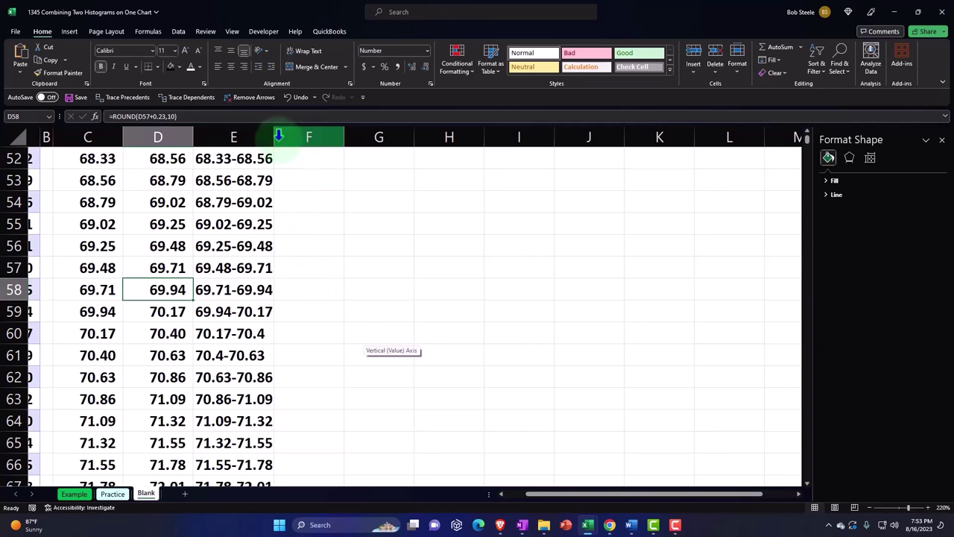
pyautogui.moveTo(277, 135); pyautogui.dragTo(281, 135)
# - Examine the first bins' limits in C17, D17 and C18 to see where one bin ends and the following one starts
pyautogui.scroll(11, 403, 275)
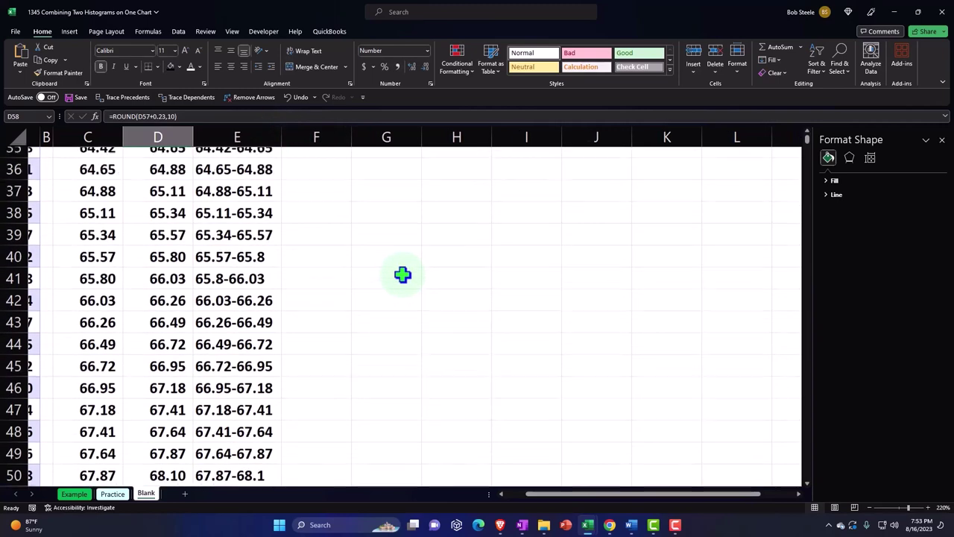
pyautogui.scroll(3, 402, 274)
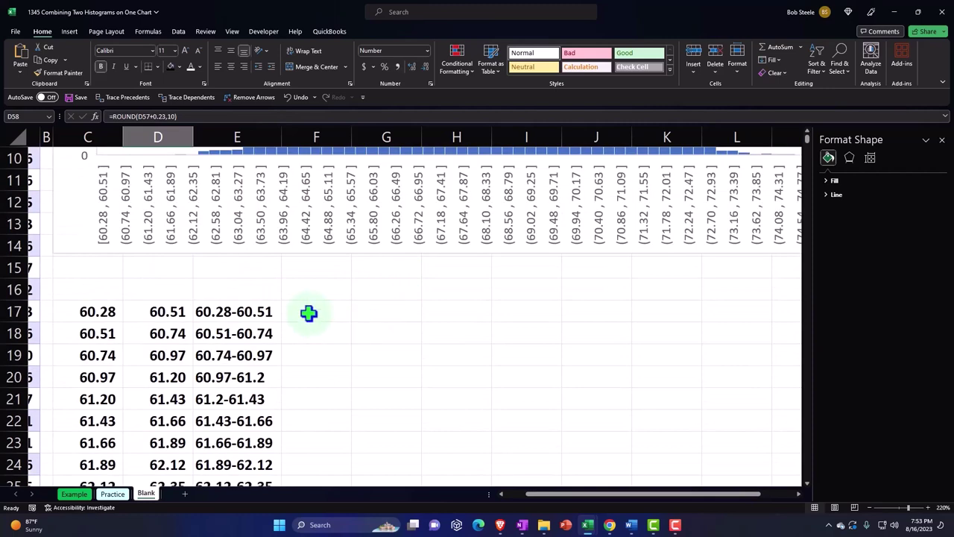
pyautogui.click(308, 312)
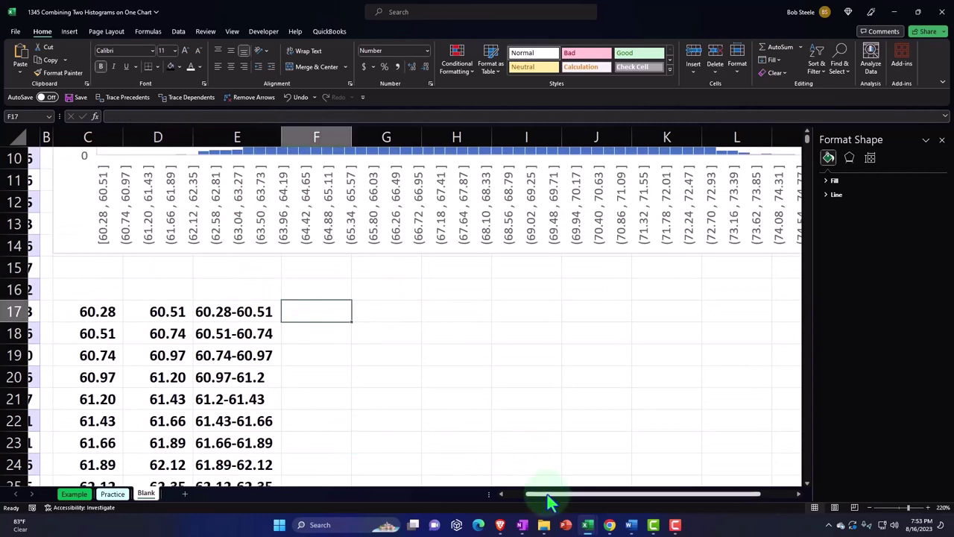
pyautogui.moveTo(545, 493); pyautogui.dragTo(520, 494)
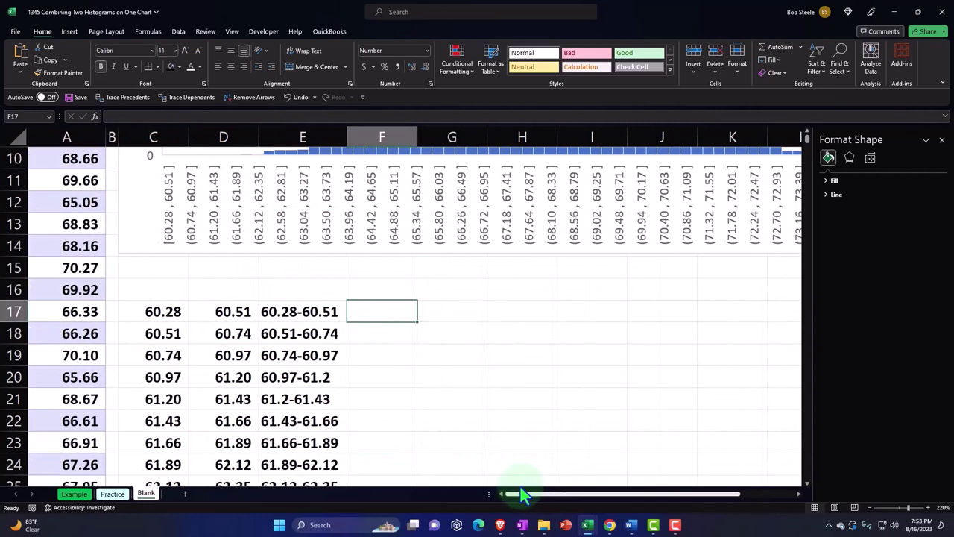
pyautogui.click(172, 312)
pyautogui.click(237, 311)
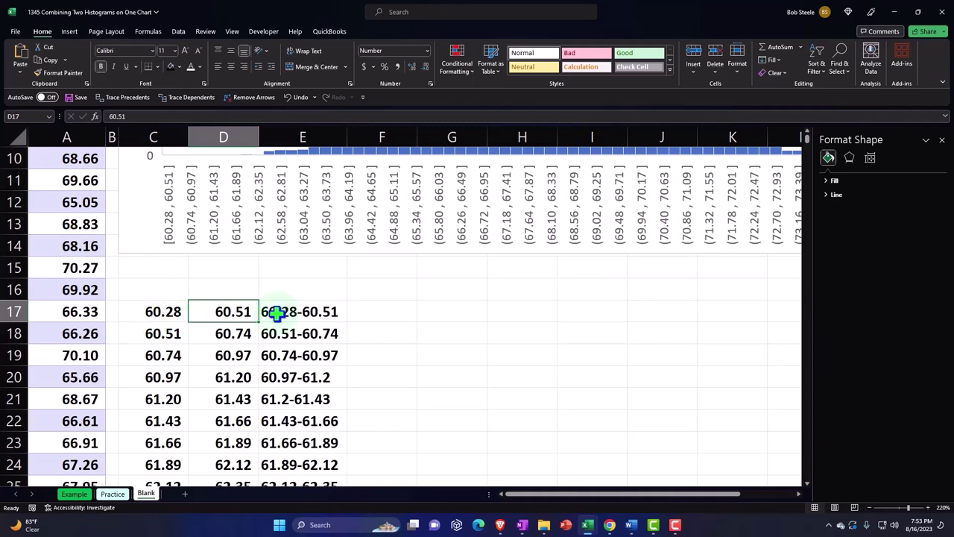
pyautogui.click(371, 311)
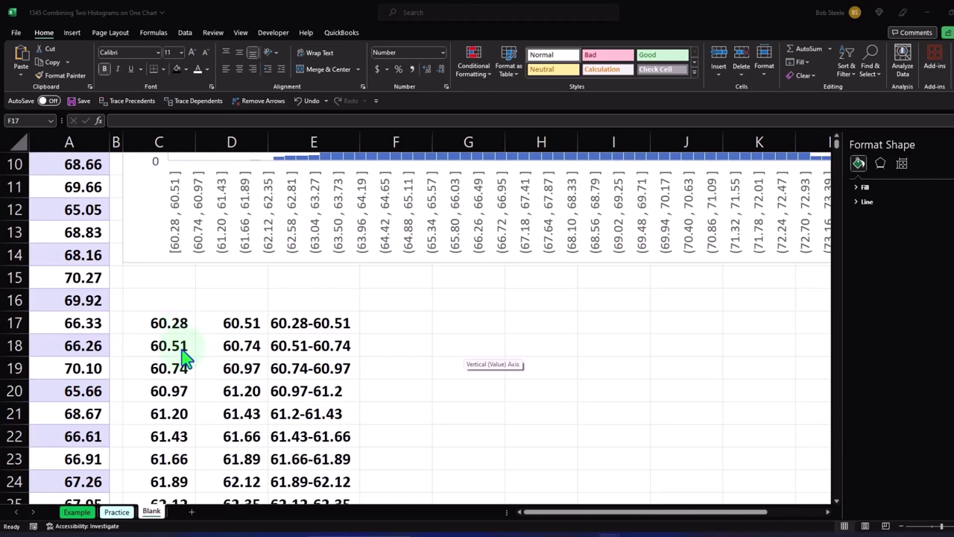
pyautogui.click(179, 353)
pyautogui.click(179, 351)
pyautogui.click(241, 323)
pyautogui.click(190, 343)
pyautogui.click(231, 323)
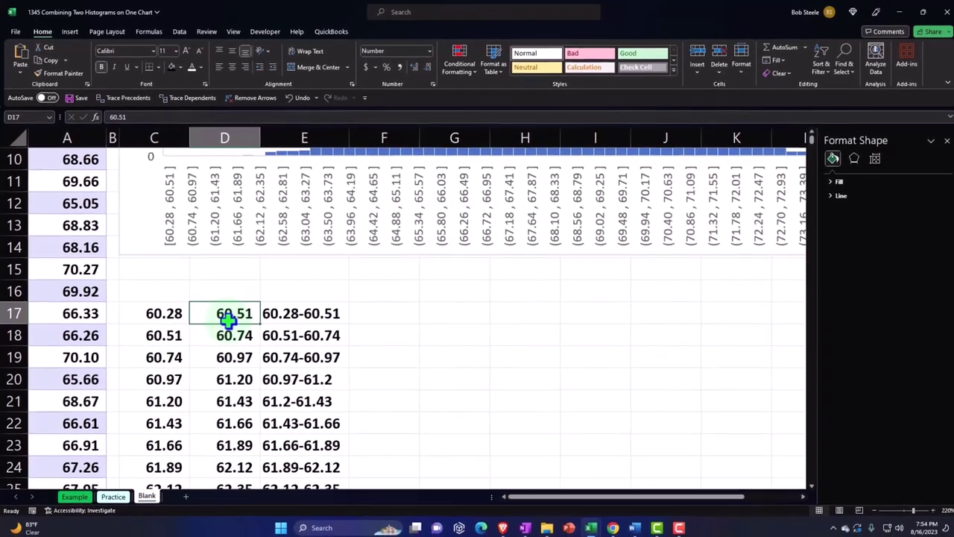
# - Begin a COUNTIFS formula in F17 with the table's Height (Inches) column as the first criteria range
pyautogui.click(179, 336)
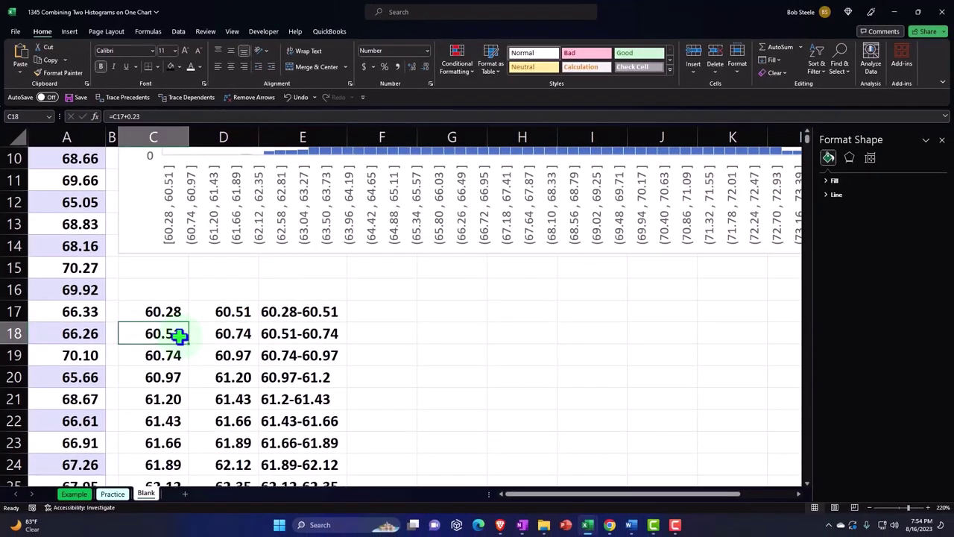
pyautogui.click(236, 311)
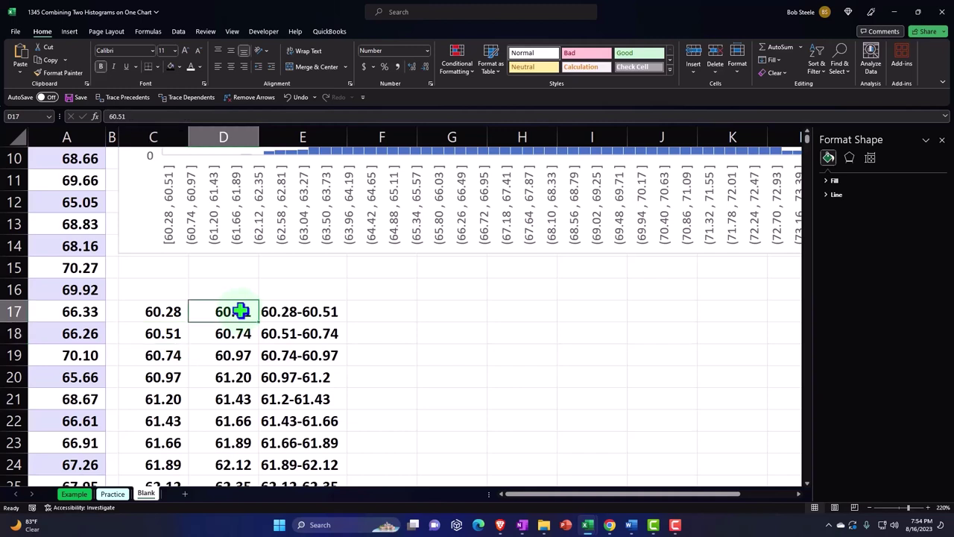
pyautogui.click(392, 306)
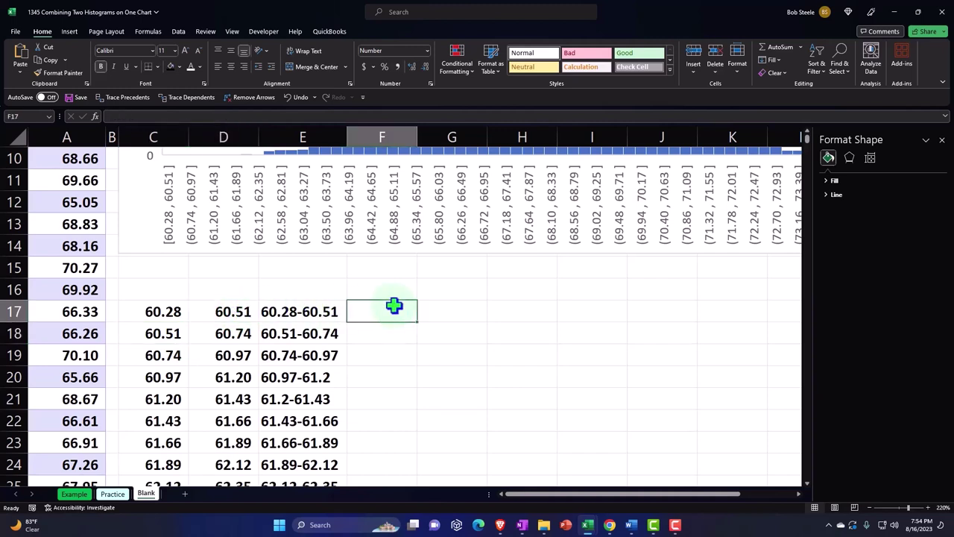
pyautogui.write('=')
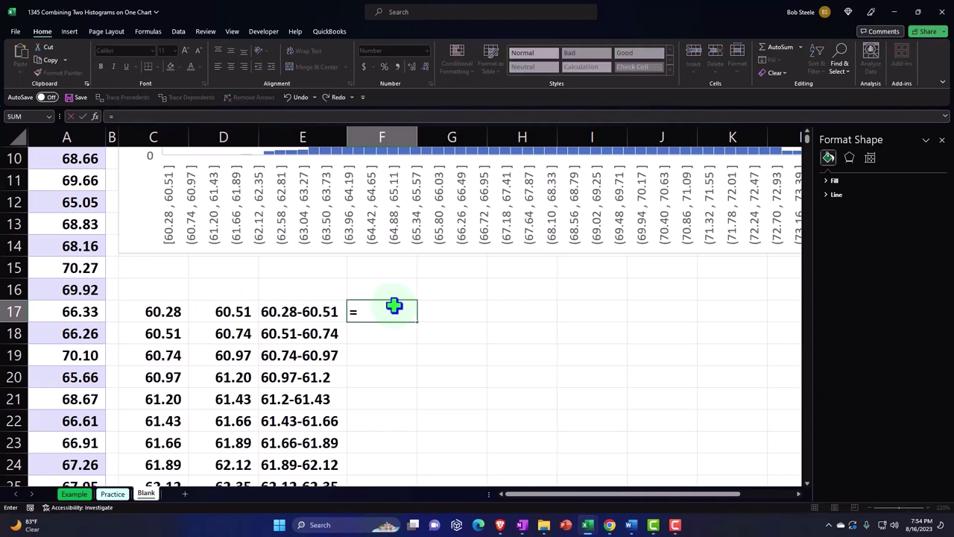
pyautogui.write('countifs')
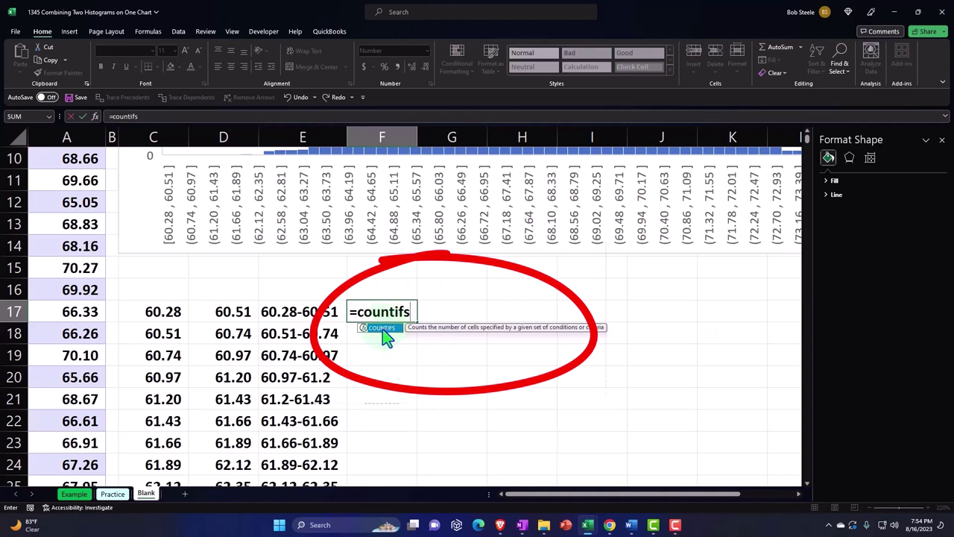
pyautogui.doubleClick(382, 329)
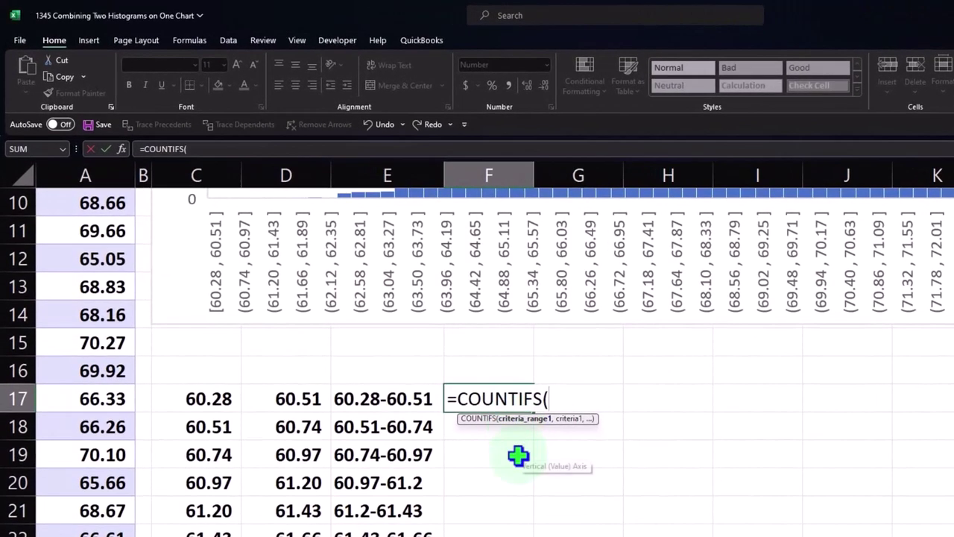
pyautogui.scroll(3, 149, 477)
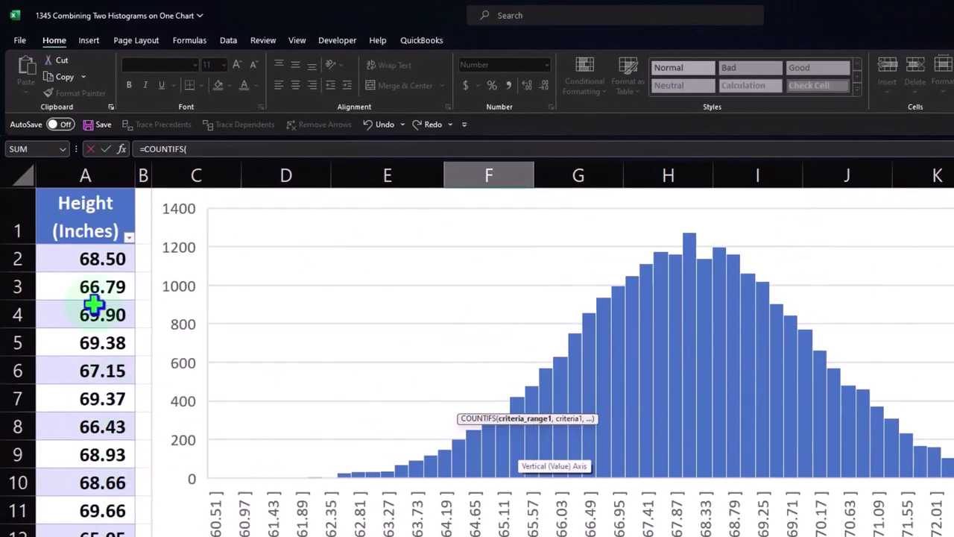
pyautogui.click(85, 177)
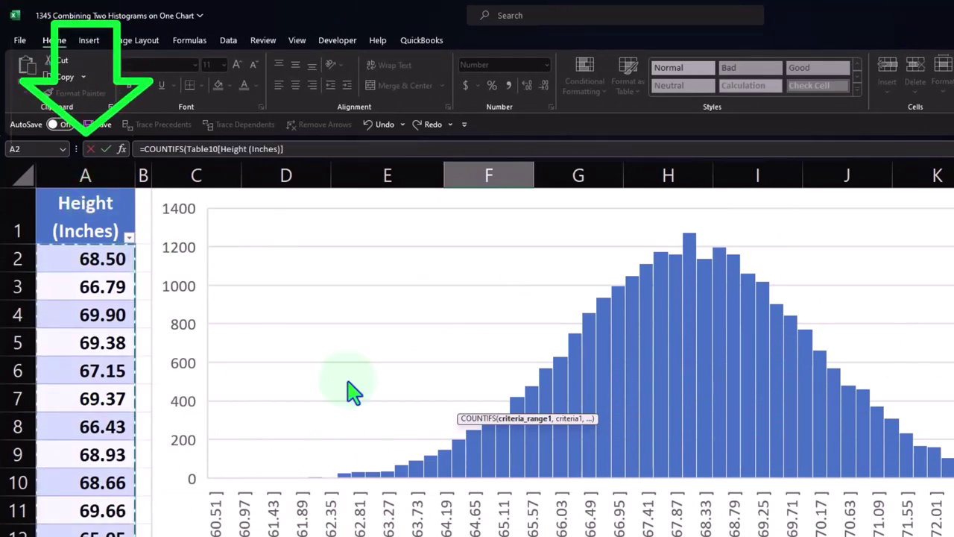
pyautogui.scroll(-4, 351, 390)
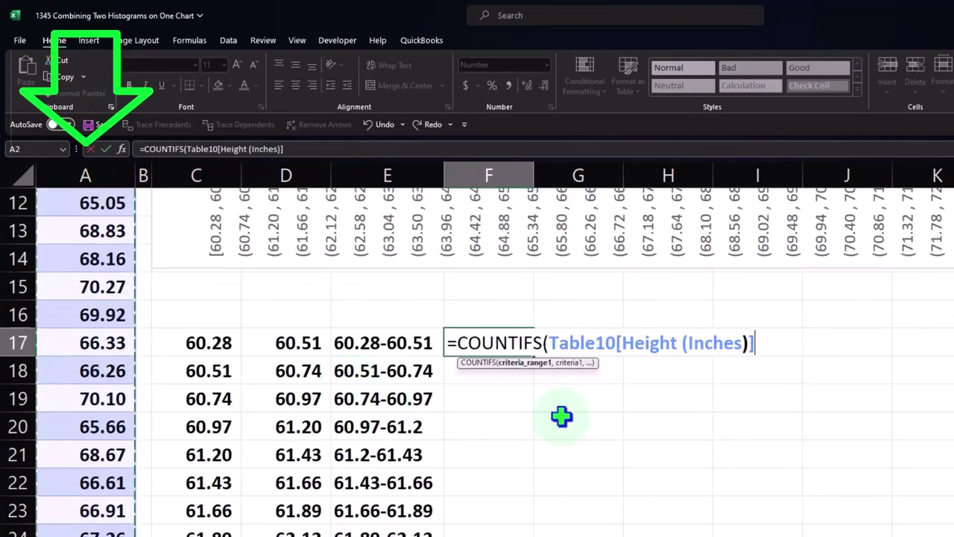
# - Add ">"&C17 as the first criterion of F17's COUNTIFS formula, referencing the bin's lower limit
pyautogui.write(',')
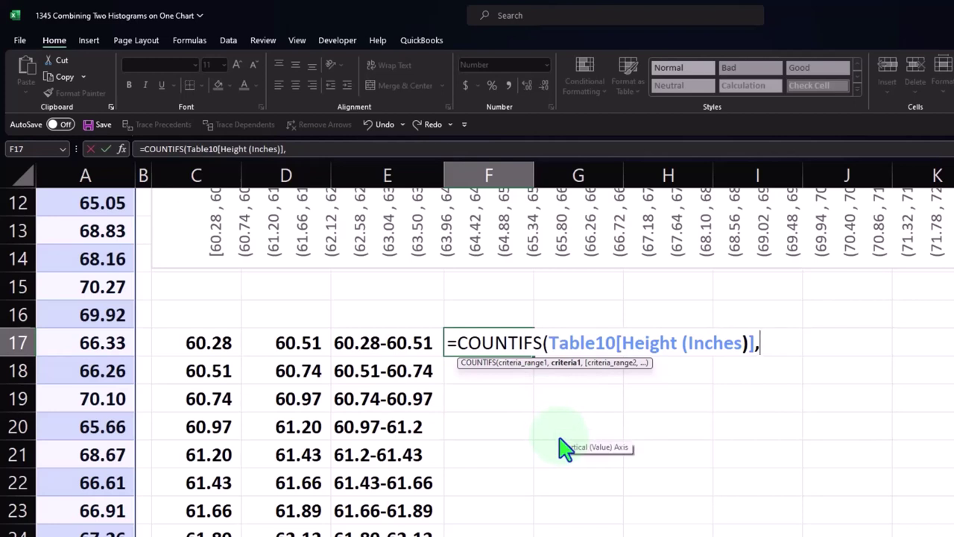
pyautogui.write('"')
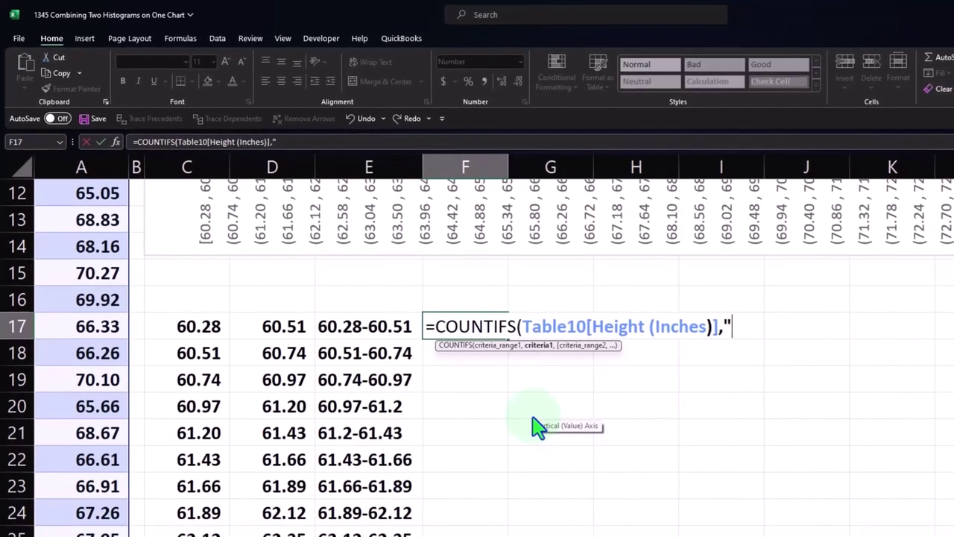
pyautogui.write('>')
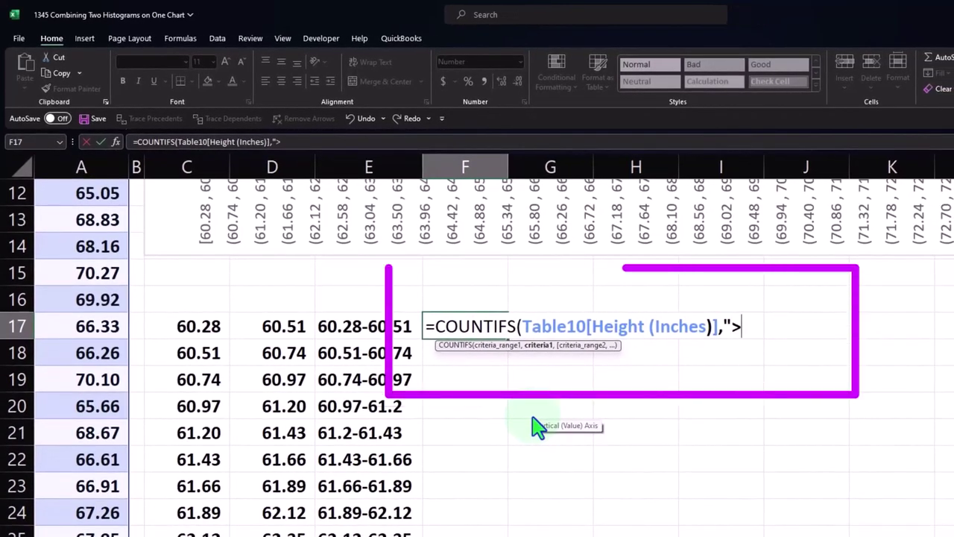
pyautogui.write('"')
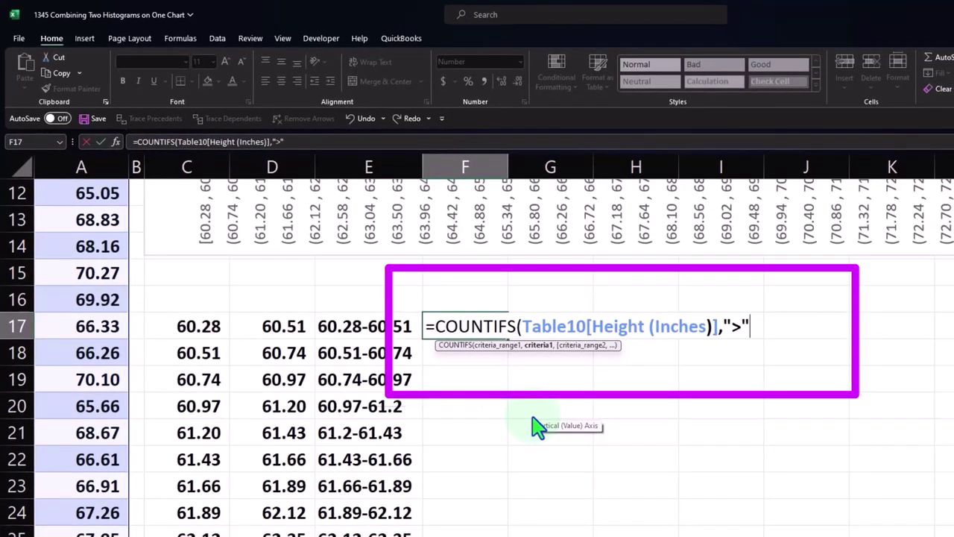
pyautogui.write('&')
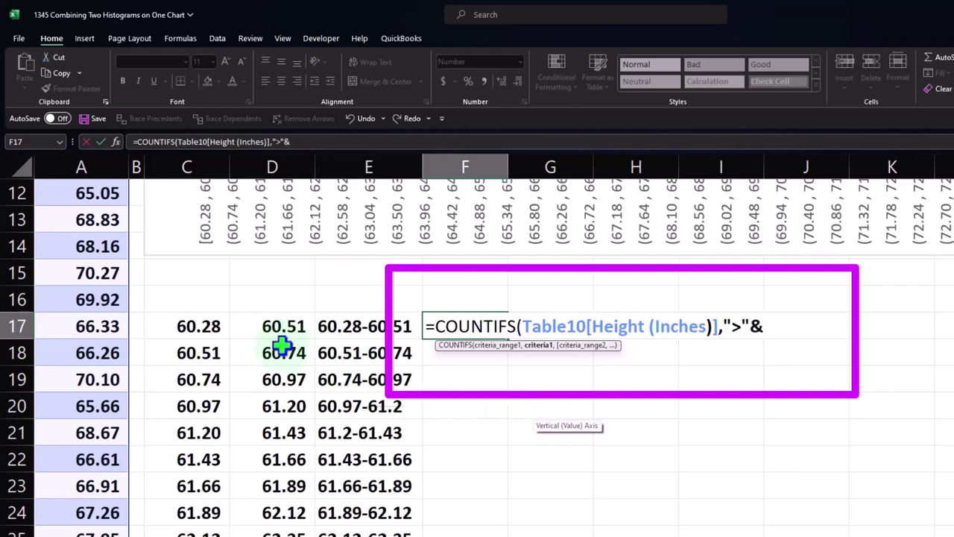
pyautogui.click(191, 326)
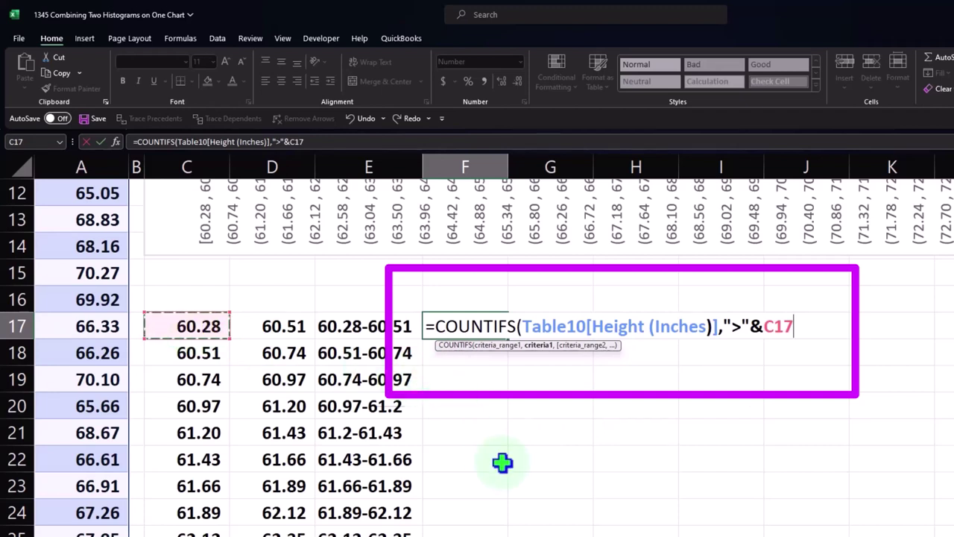
# - Add the Height (Inches) column as the second criteria range with criterion "<="&D17 and complete F17's COUNTIFS formula
pyautogui.write(',')
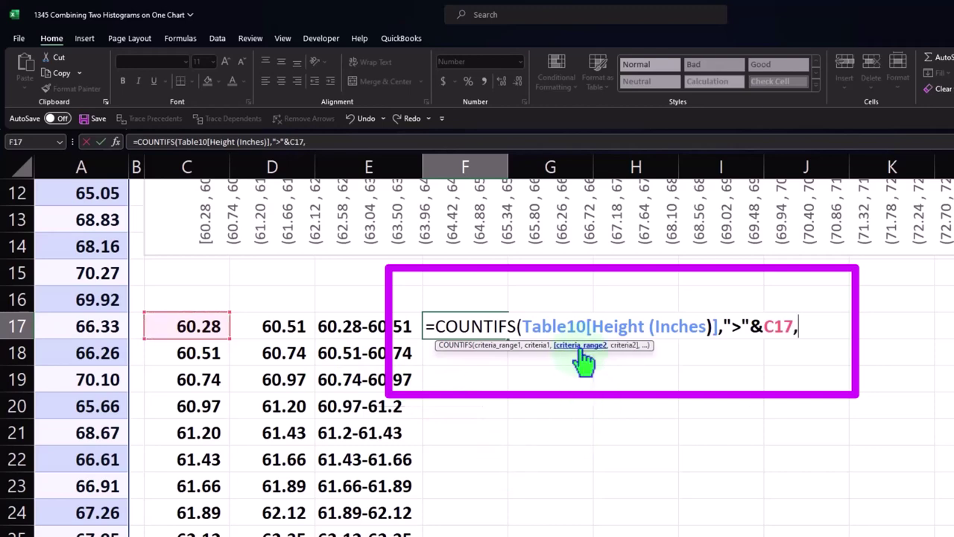
pyautogui.scroll(4, 149, 358)
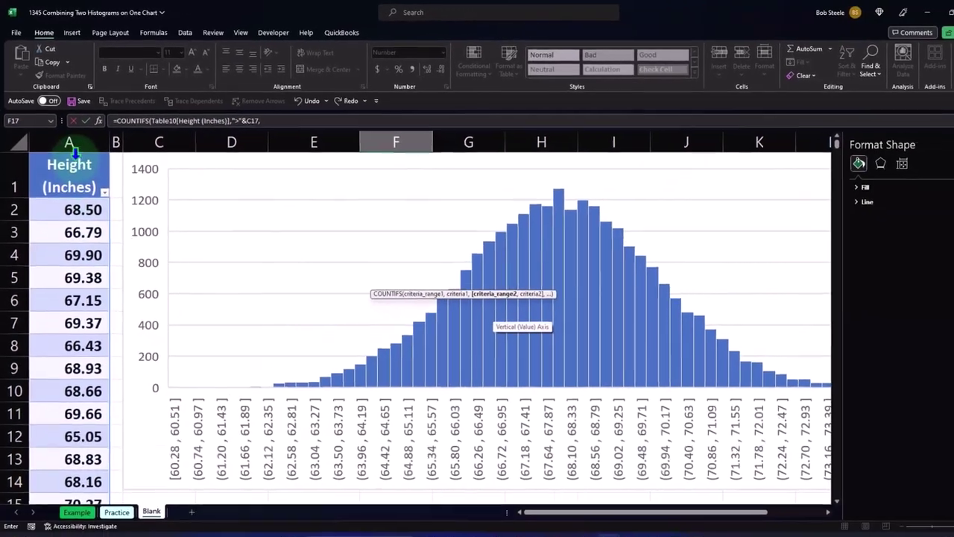
pyautogui.click(81, 186)
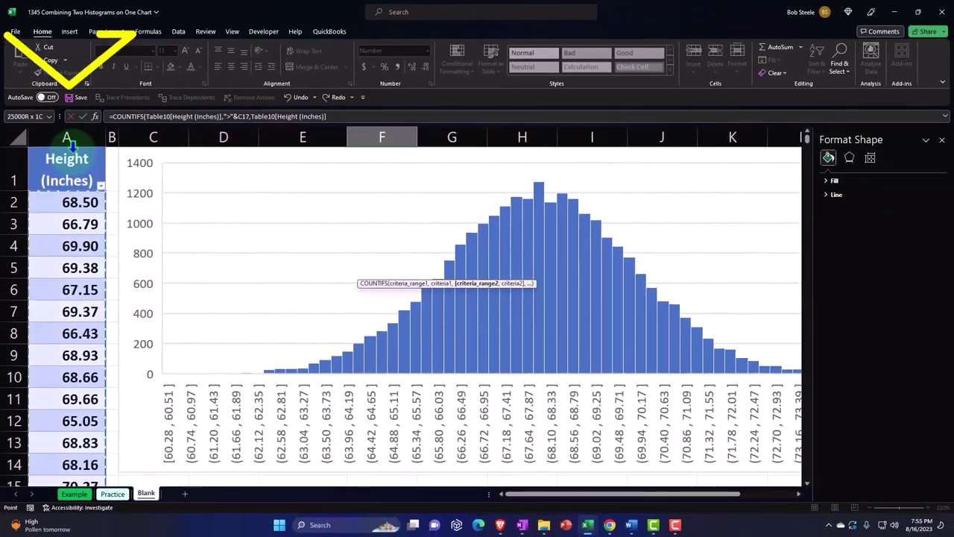
pyautogui.scroll(-3, 500, 351)
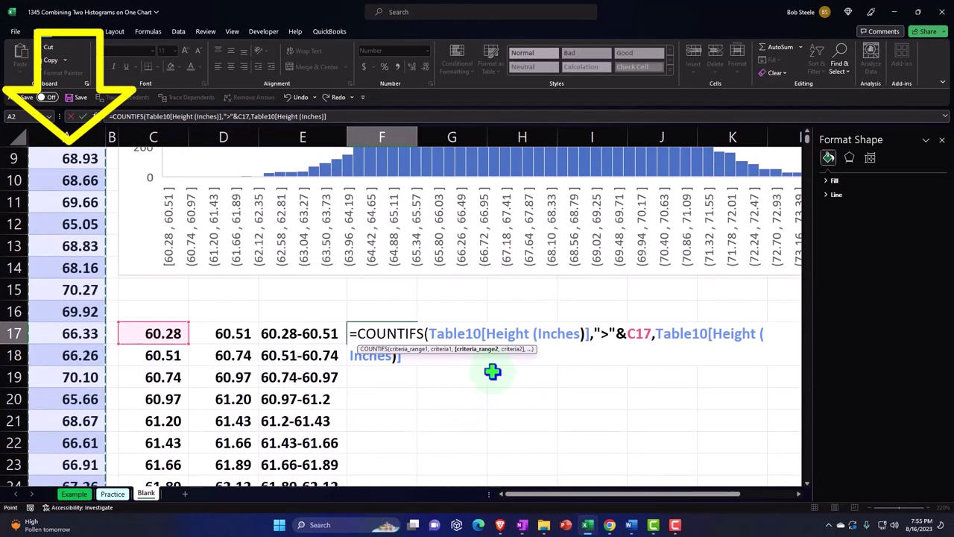
pyautogui.moveTo(465, 356); pyautogui.dragTo(466, 380)
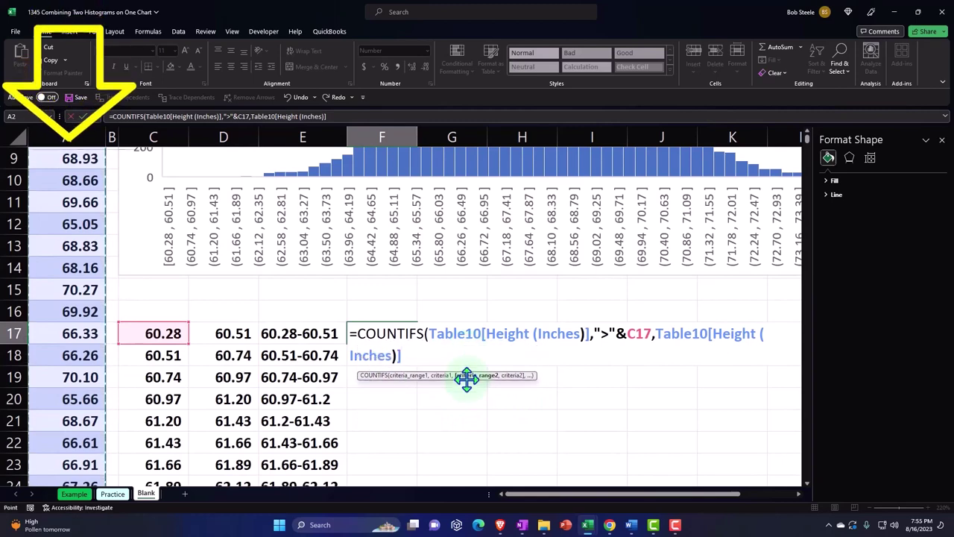
pyautogui.write(',')
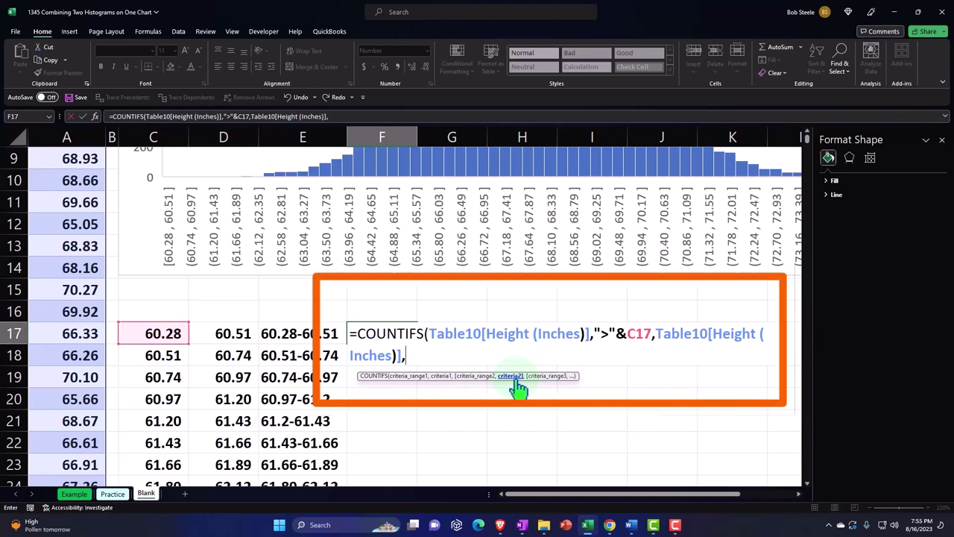
pyautogui.write('"')
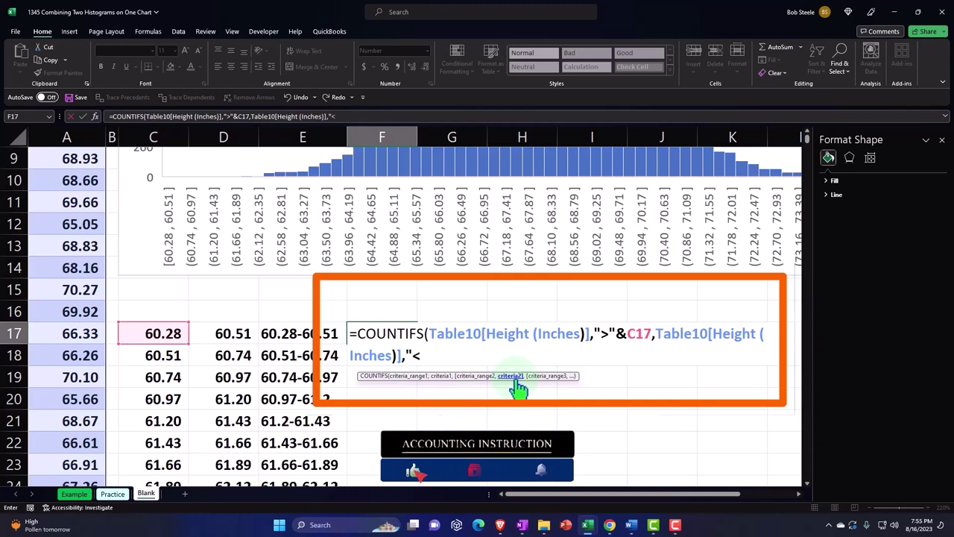
pyautogui.write('<="&')
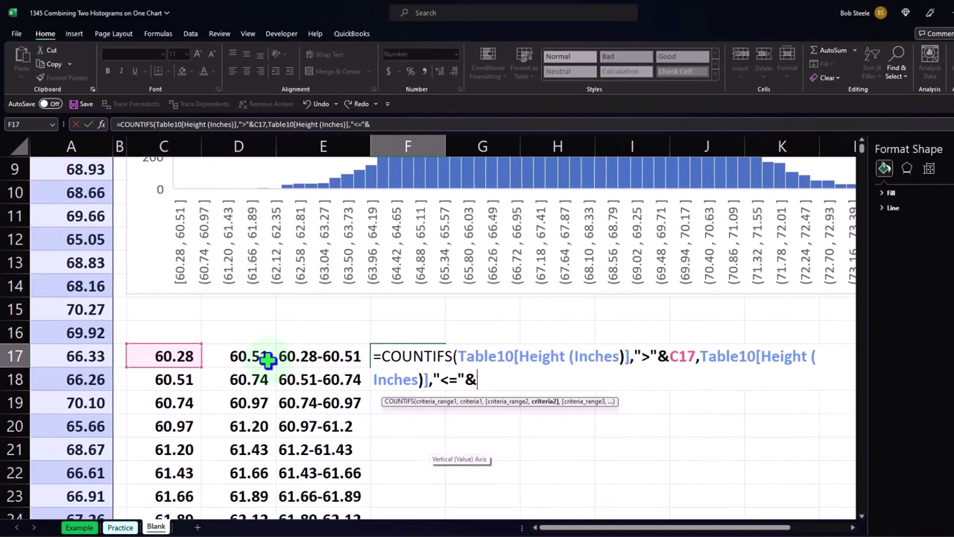
pyautogui.click(243, 335)
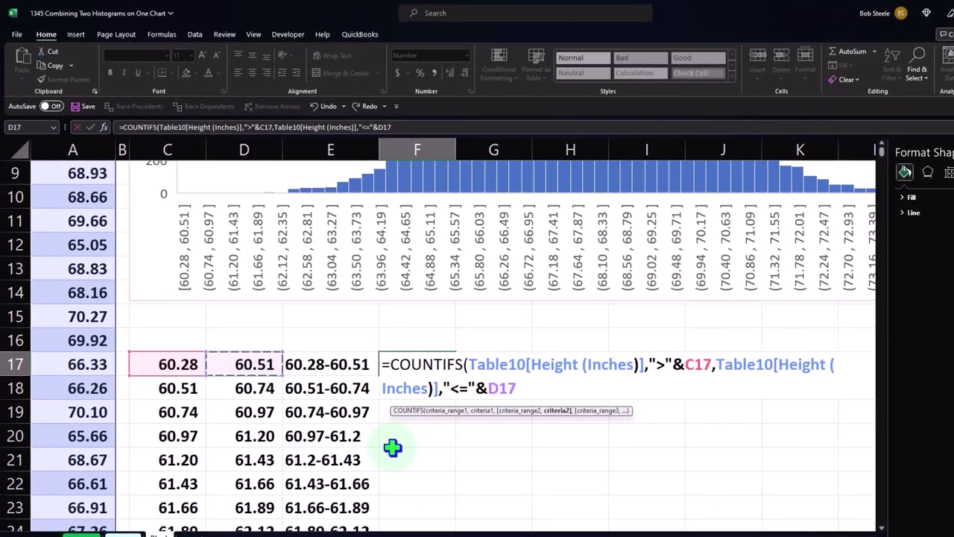
pyautogui.write(')')
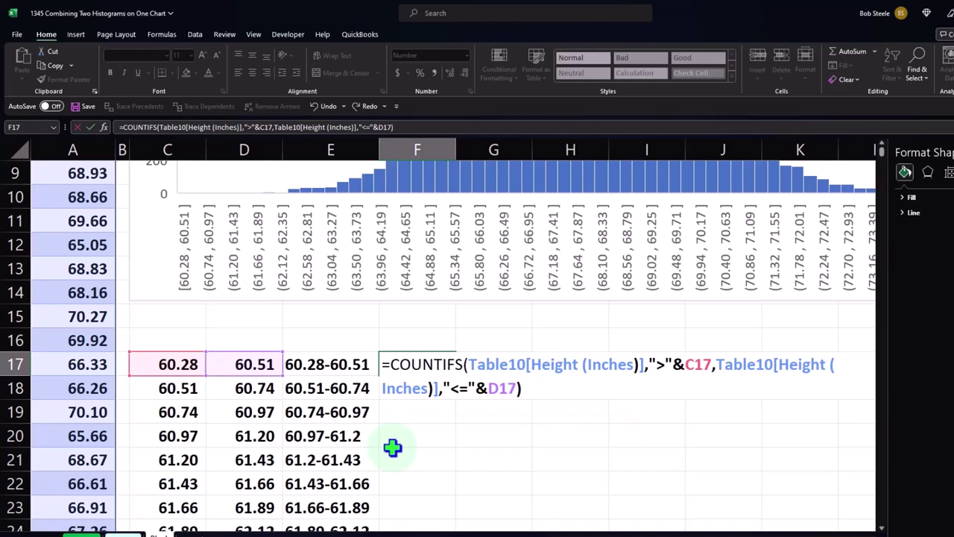
pyautogui.press('Return')
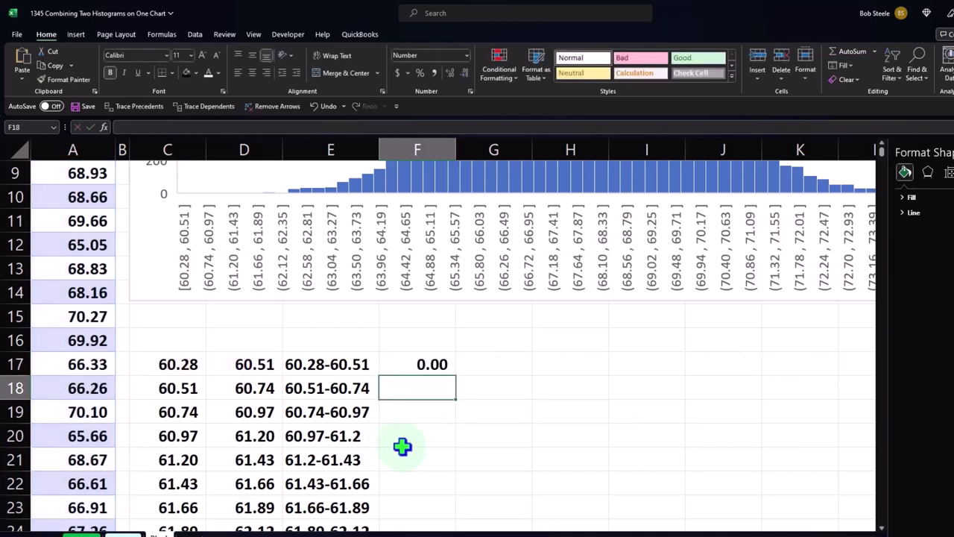
# - Copy F17's COUNTIFS formula down column F for all the bins
pyautogui.click(438, 370)
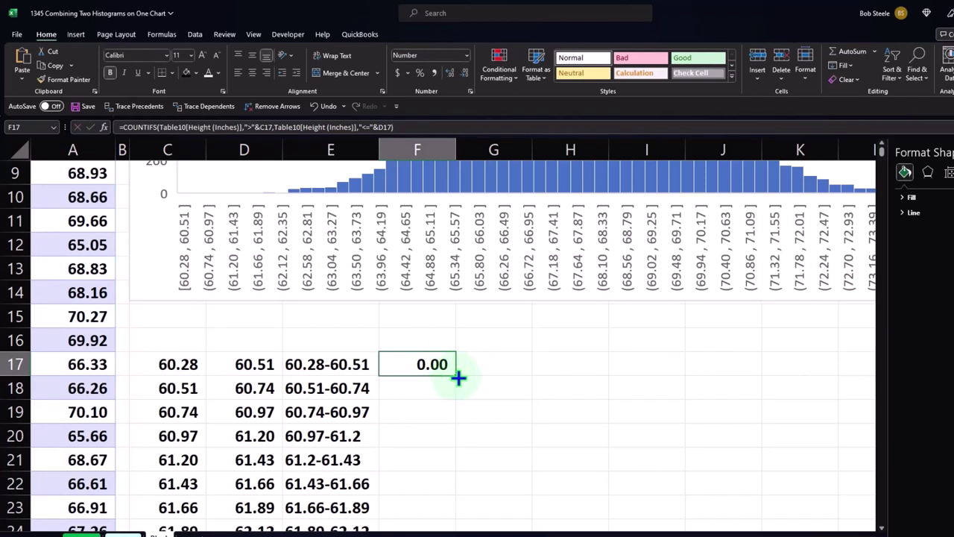
pyautogui.doubleClick(456, 375)
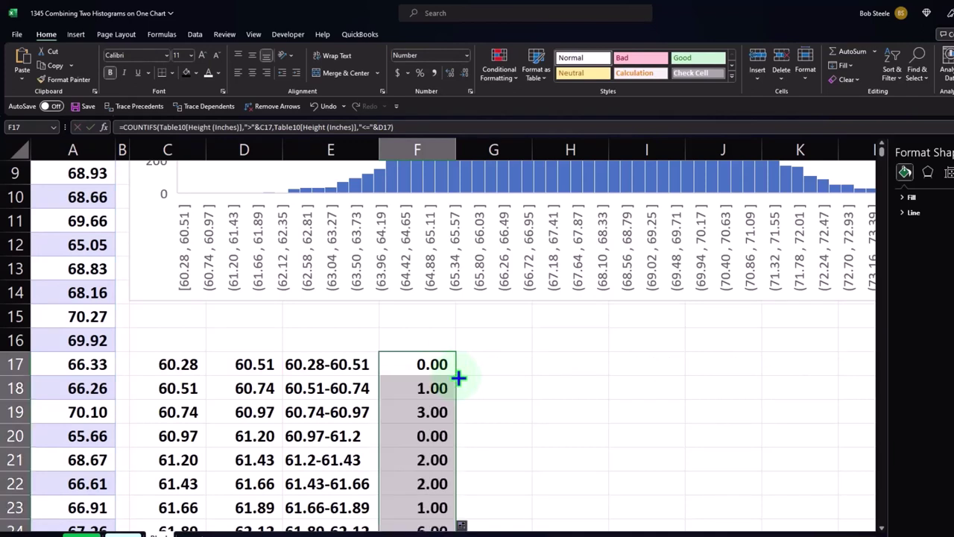
pyautogui.scroll(-3, 458, 379)
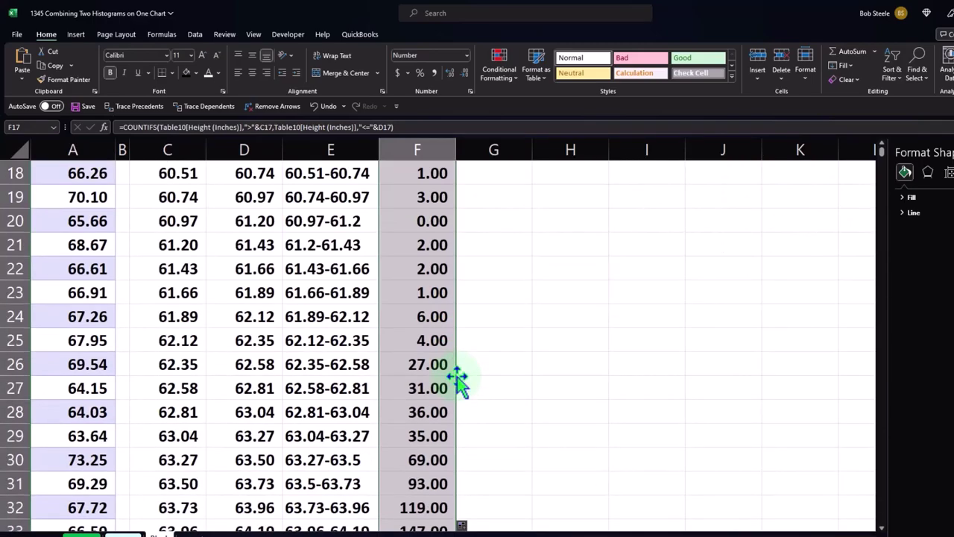
# - Check which limit cells F28's COUNTIFS formula references, and compare the first bin's label in E17 with its count in F17
pyautogui.doubleClick(429, 416)
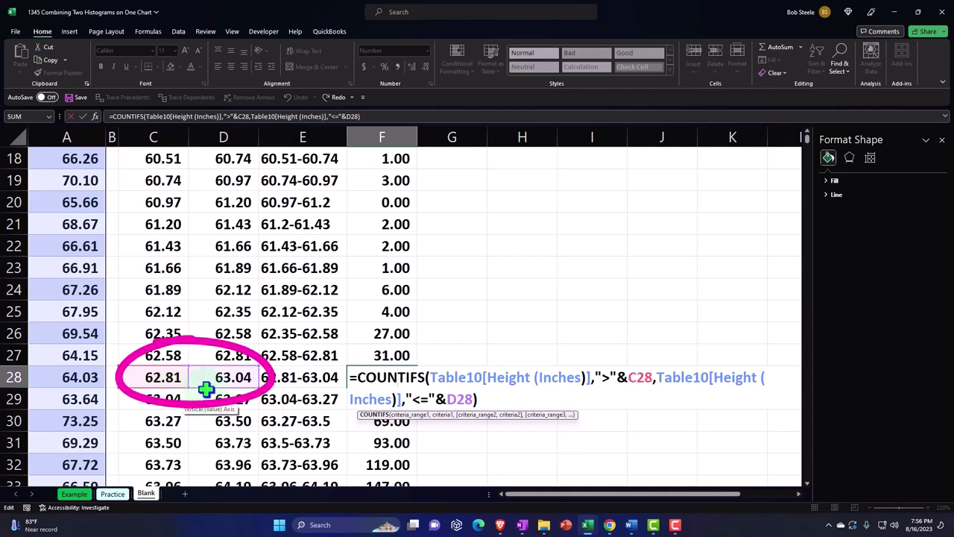
pyautogui.press('Return')
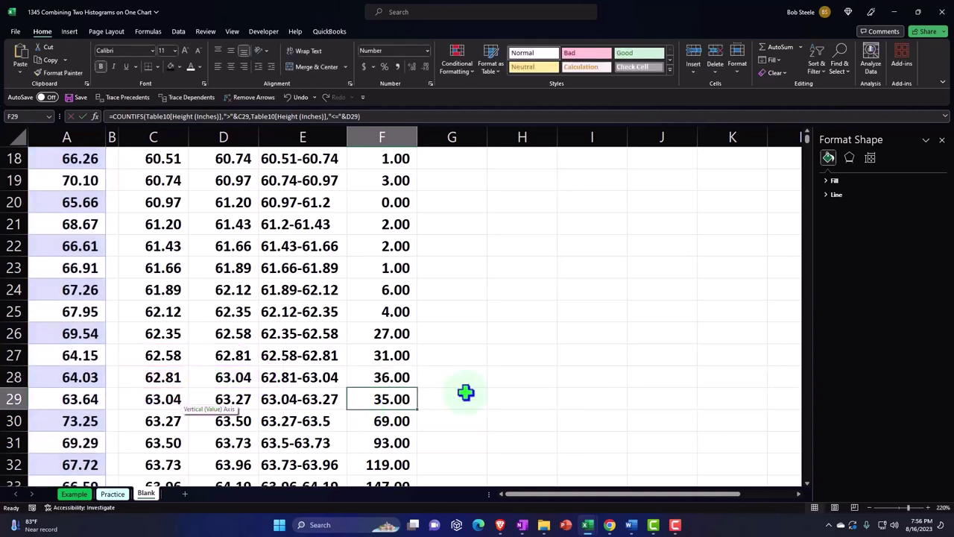
pyautogui.scroll(4, 465, 393)
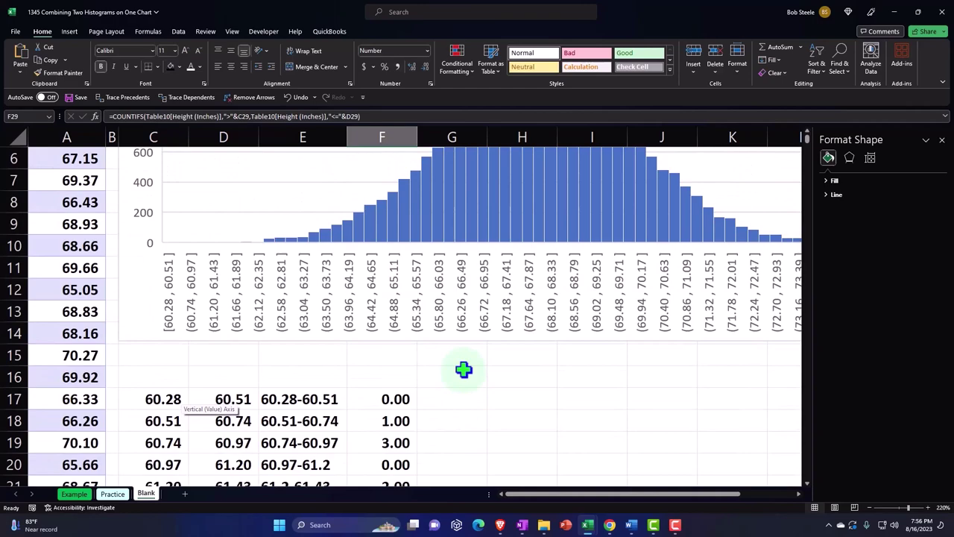
pyautogui.scroll(-1, 464, 369)
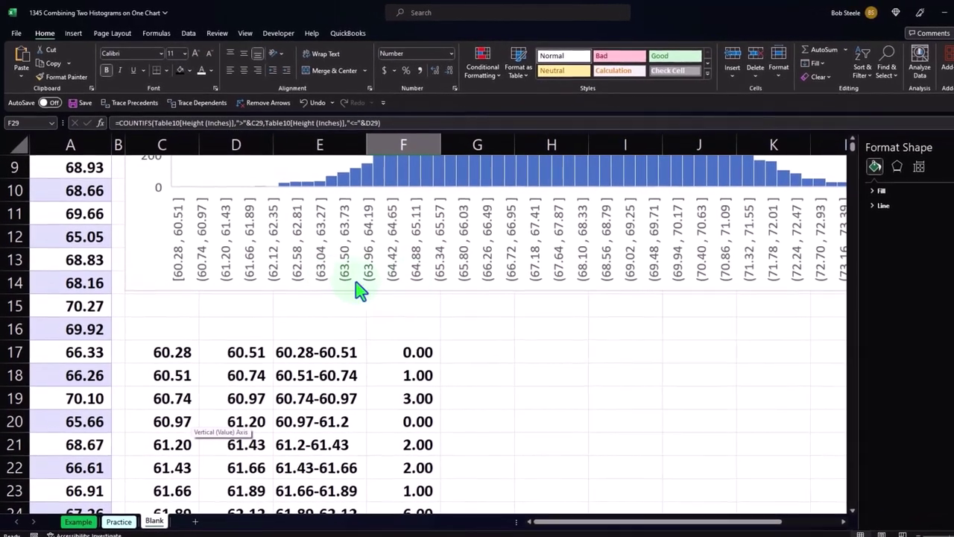
pyautogui.click(313, 353)
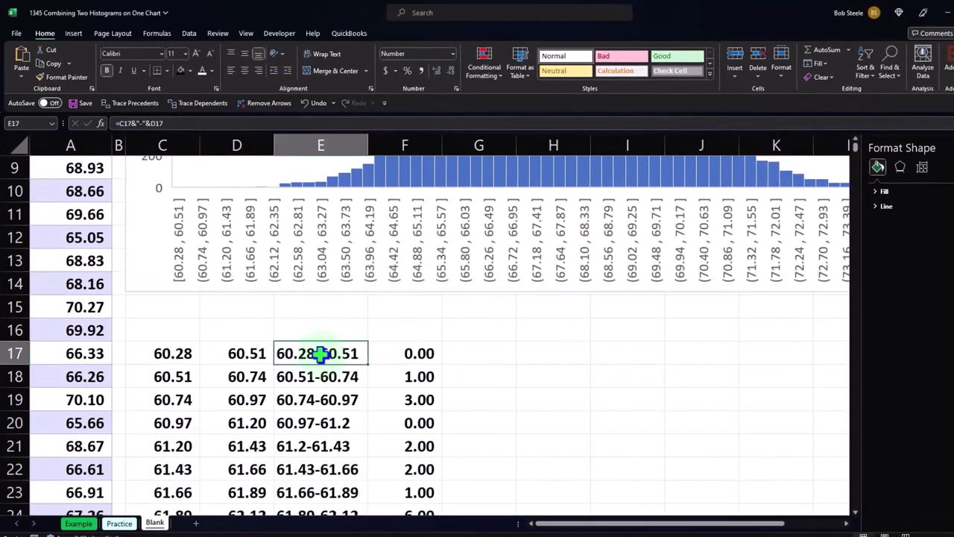
pyautogui.click(398, 354)
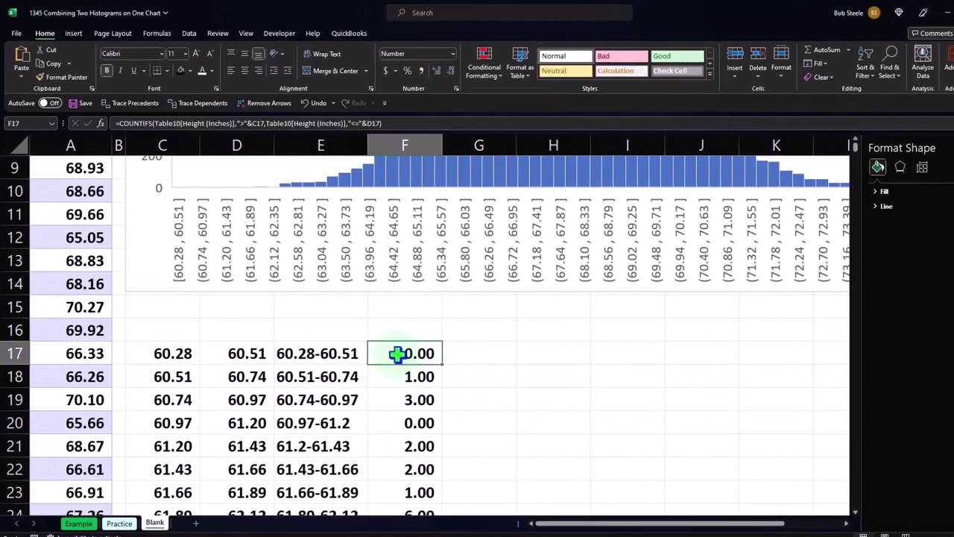
# - Select the bin labels and frequency counts in E17:F81 as the source data for a chart
pyautogui.moveTo(332, 354); pyautogui.dragTo(386, 472)
pyautogui.scroll(17, 483, 430)
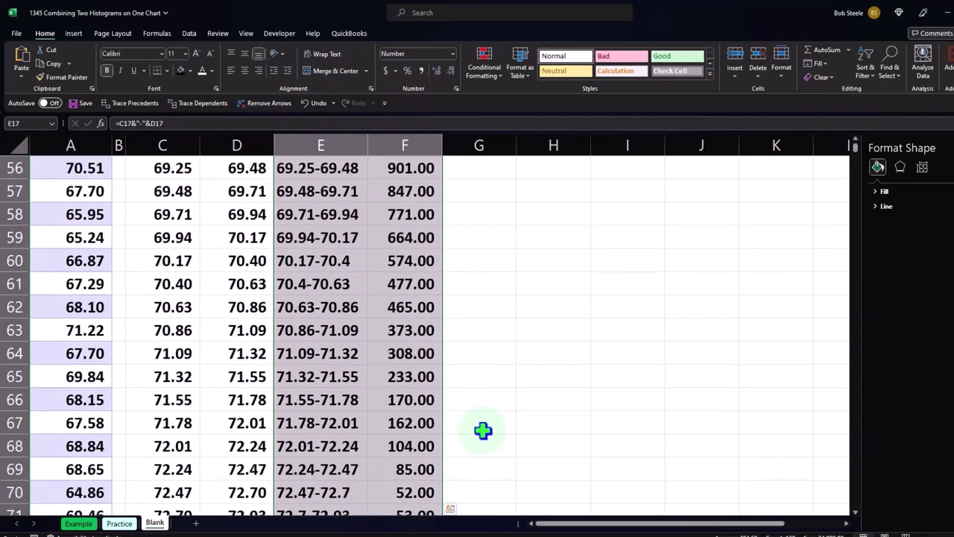
pyautogui.scroll(3, 482, 430)
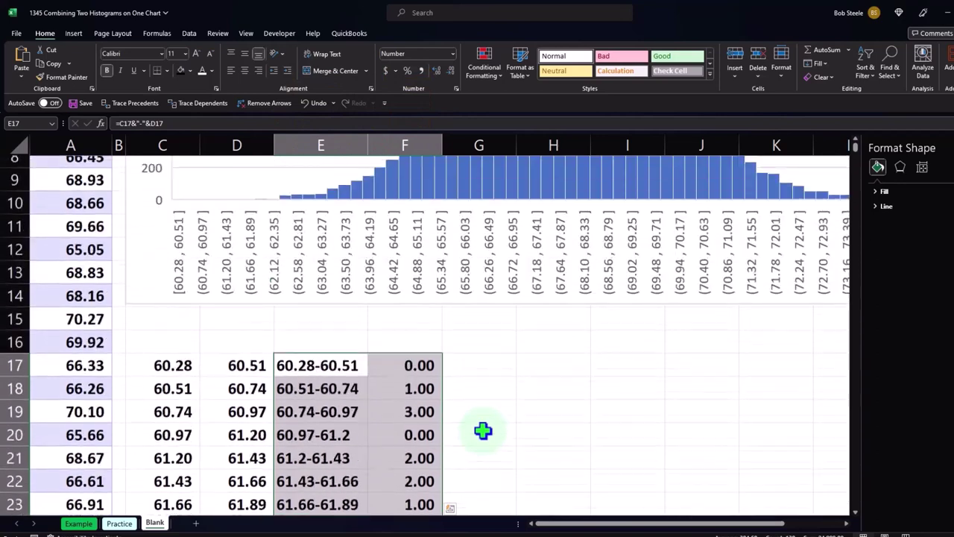
pyautogui.scroll(-1, 484, 430)
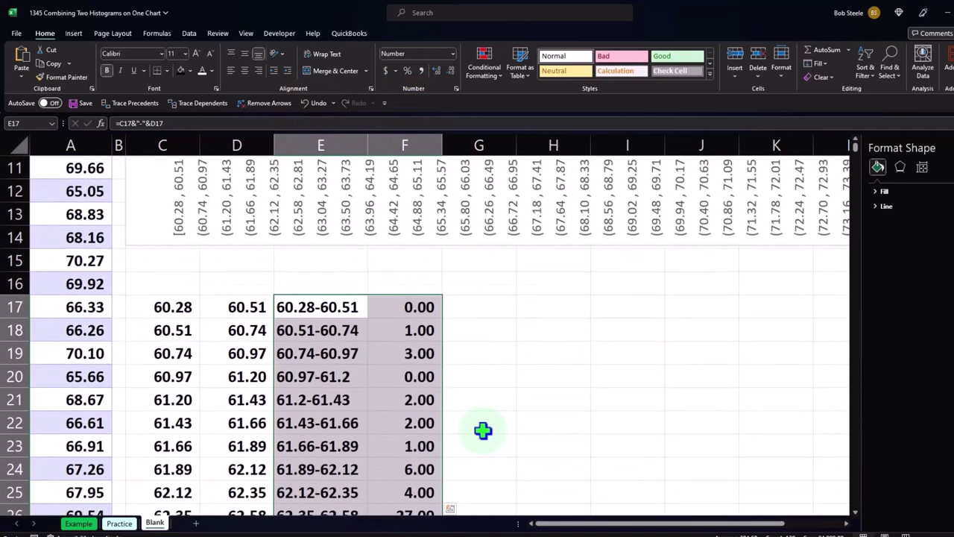
# - Try charting the selected labels and counts as a statistical Histogram, and delete that chart
pyautogui.click(73, 38)
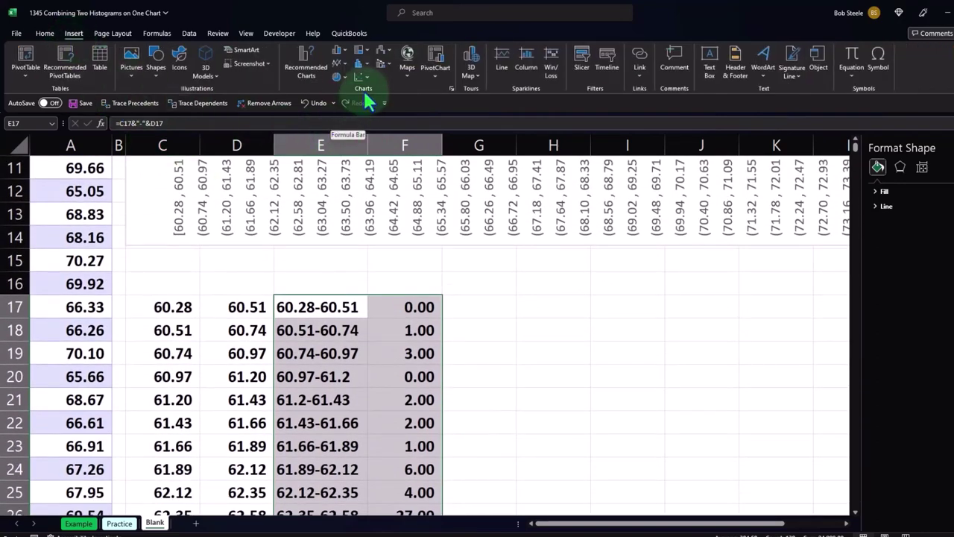
pyautogui.click(360, 65)
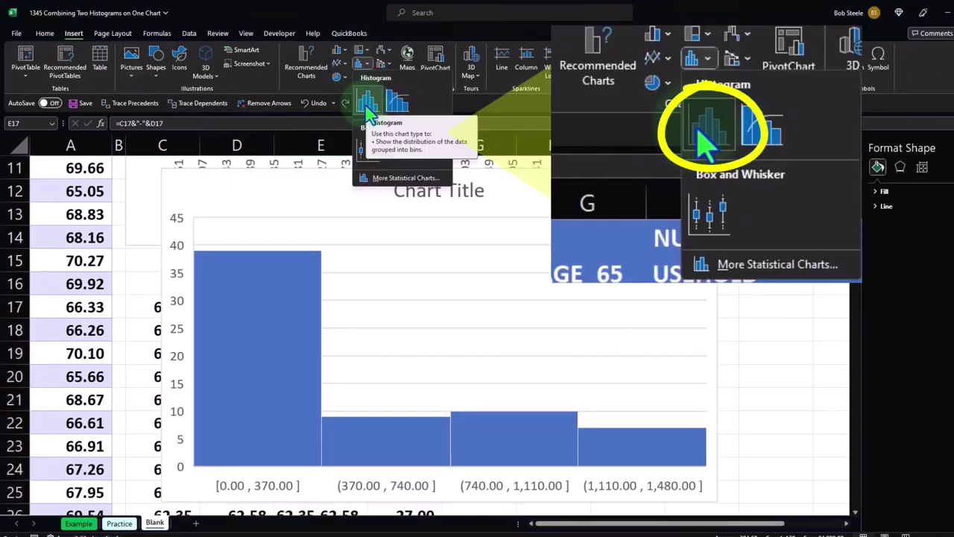
pyautogui.click(367, 104)
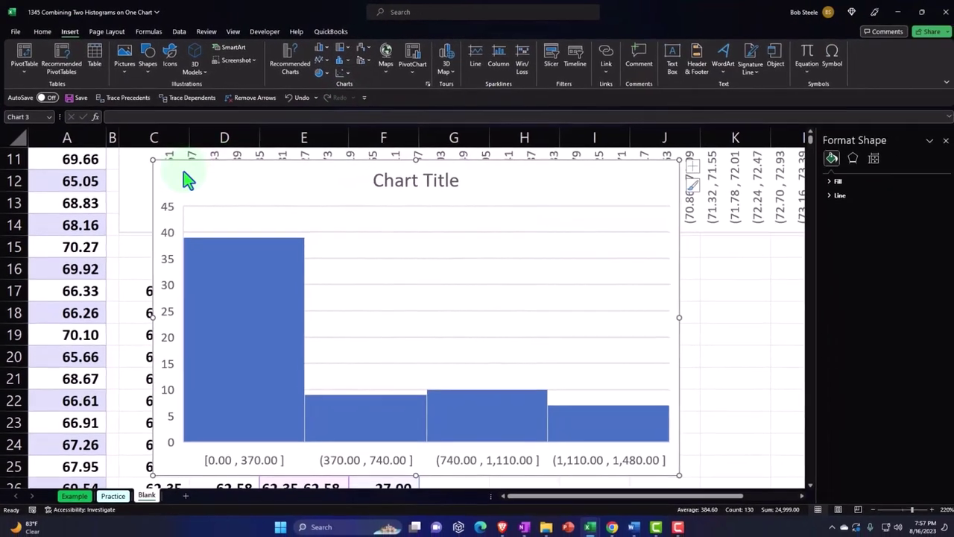
pyautogui.click(515, 188)
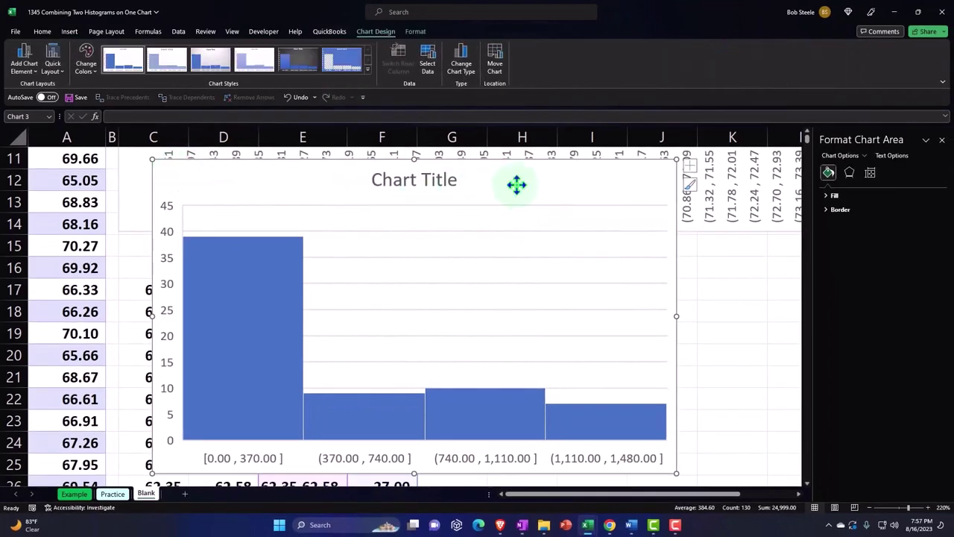
pyautogui.press('Delete')
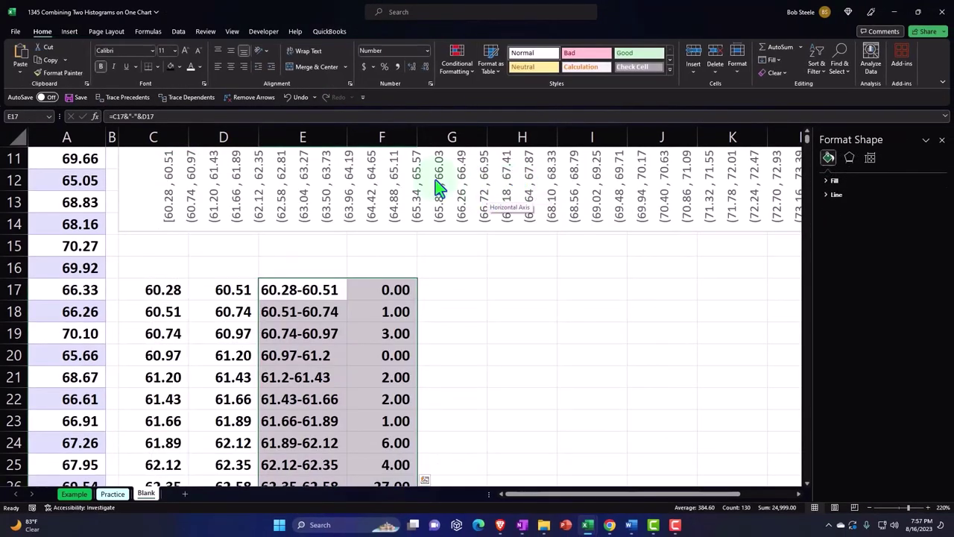
# - Insert a 2-D Clustered Column chart from the bin labels and counts in E17:F81
pyautogui.click(68, 31)
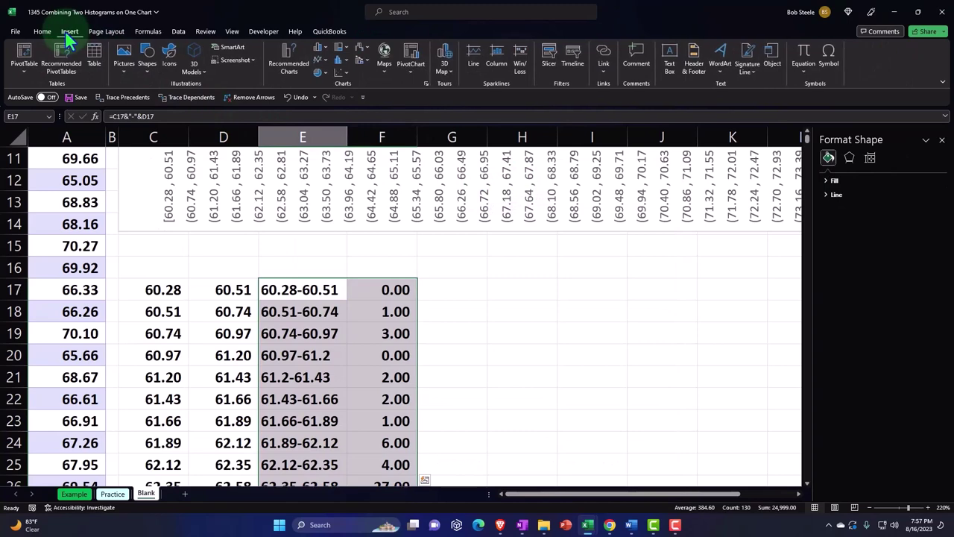
pyautogui.click(328, 49)
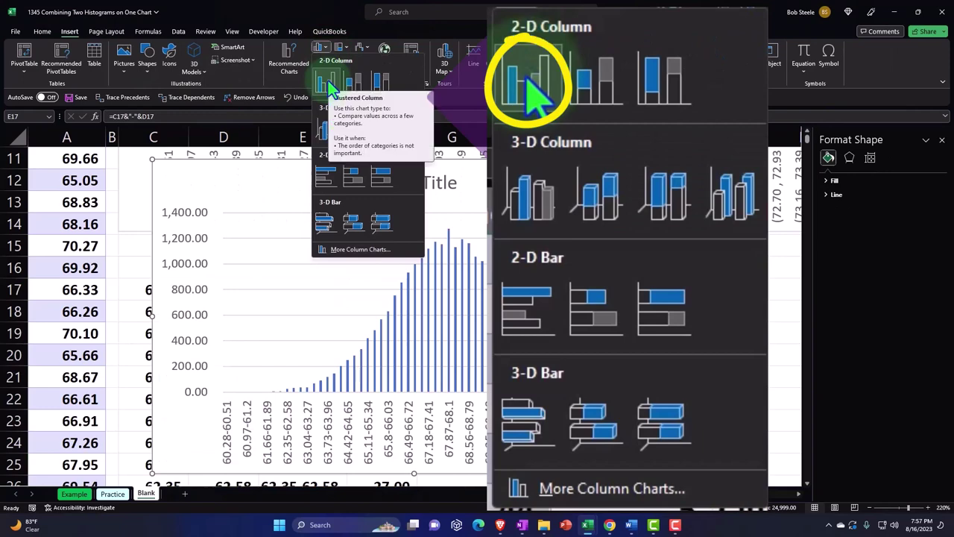
pyautogui.click(328, 81)
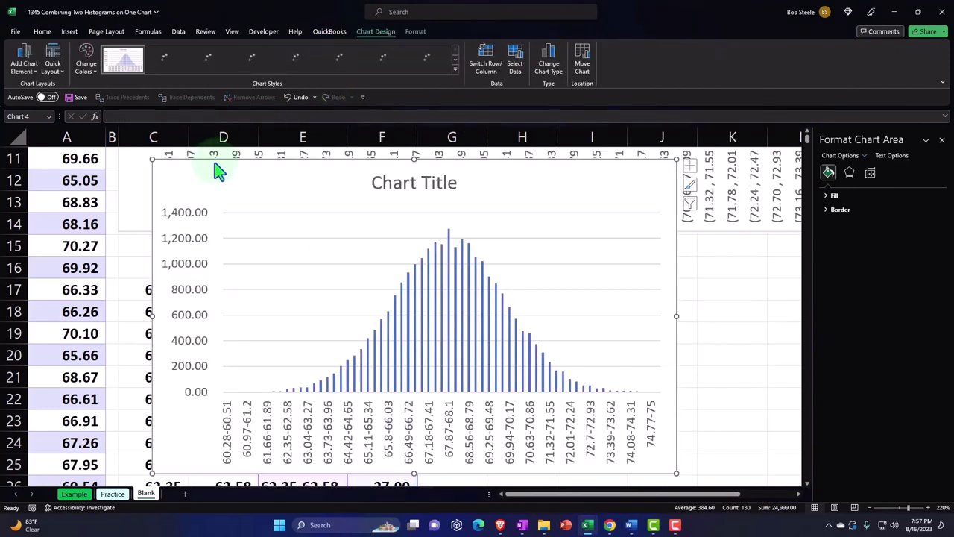
# - Move the column chart beside the counts in column F, below the original histogram, and enlarge it from its lower corner
pyautogui.moveTo(213, 171); pyautogui.dragTo(522, 283)
pyautogui.moveTo(594, 504); pyautogui.dragTo(673, 502)
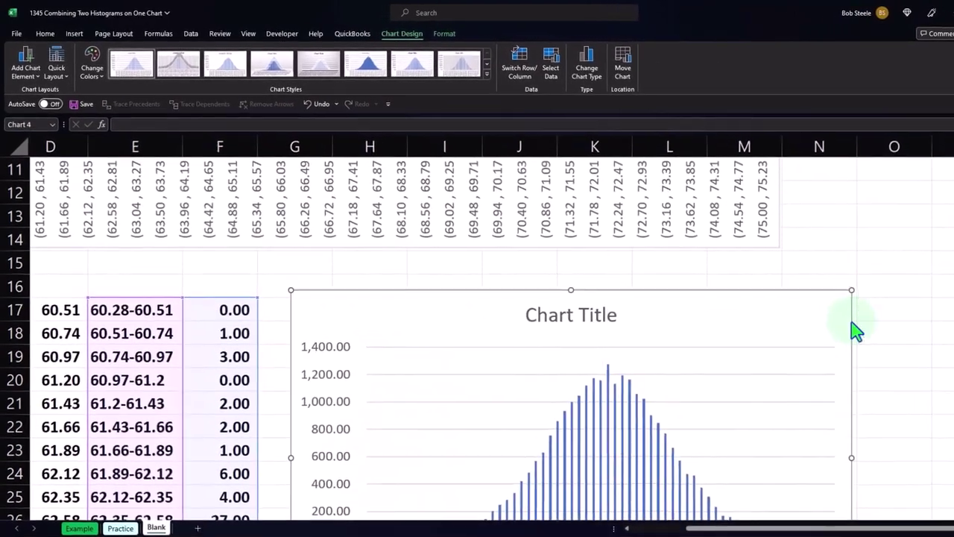
pyautogui.scroll(-1, 852, 330)
pyautogui.scroll(-3, 803, 420)
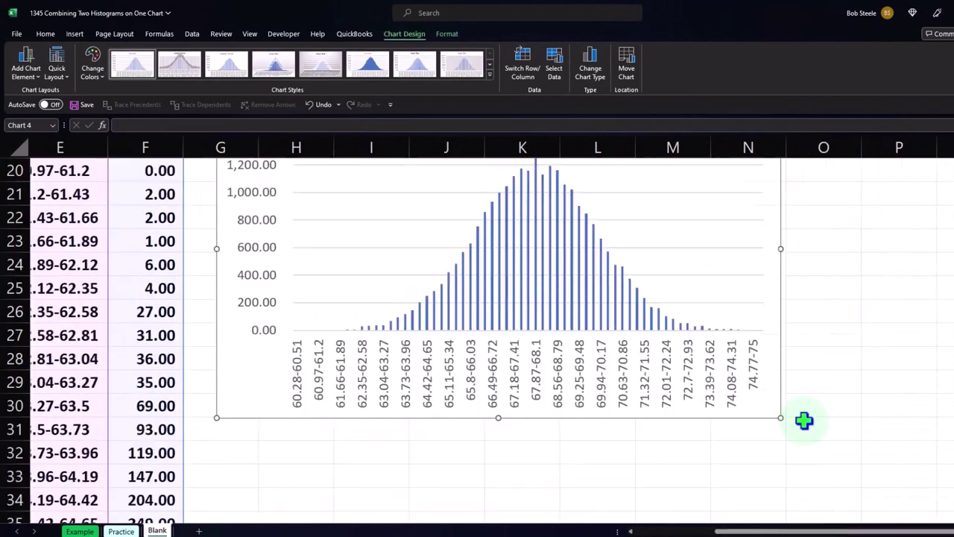
pyautogui.moveTo(781, 349); pyautogui.dragTo(948, 458)
# - Move the original histogram so its left edge lines up with the column chart at column G
pyautogui.scroll(3, 413, 380)
pyautogui.scroll(4, 414, 380)
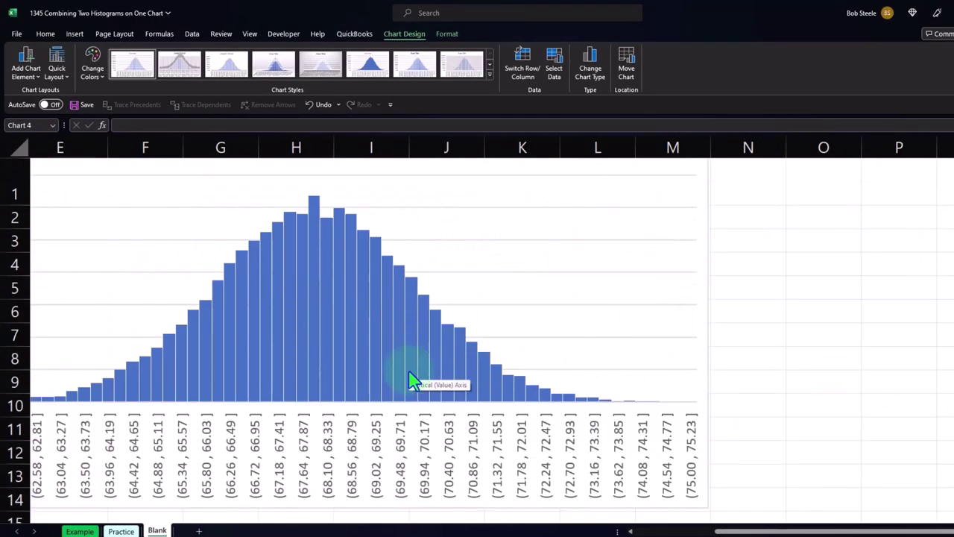
pyautogui.press('Delete')
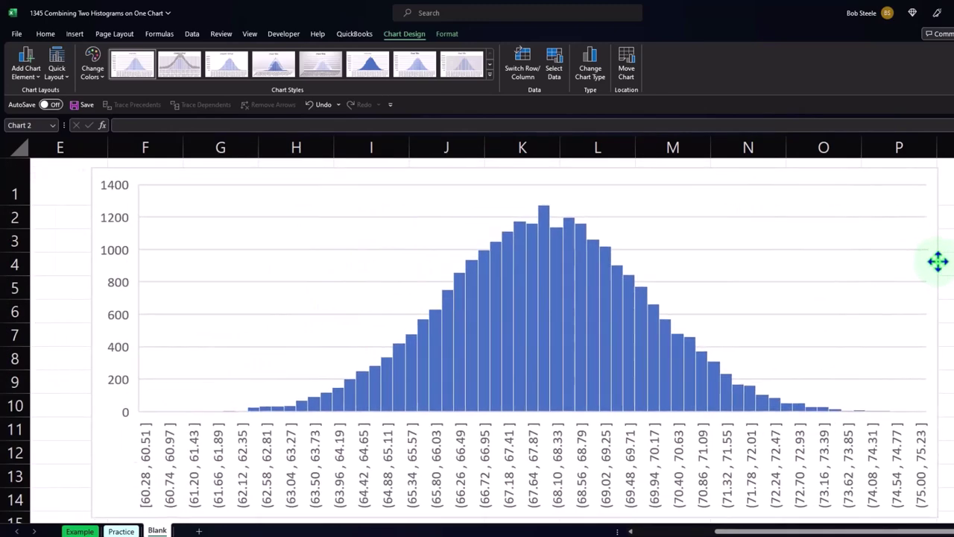
pyautogui.click(477, 366)
pyautogui.scroll(-2, 216, 410)
pyautogui.scroll(-1, 217, 410)
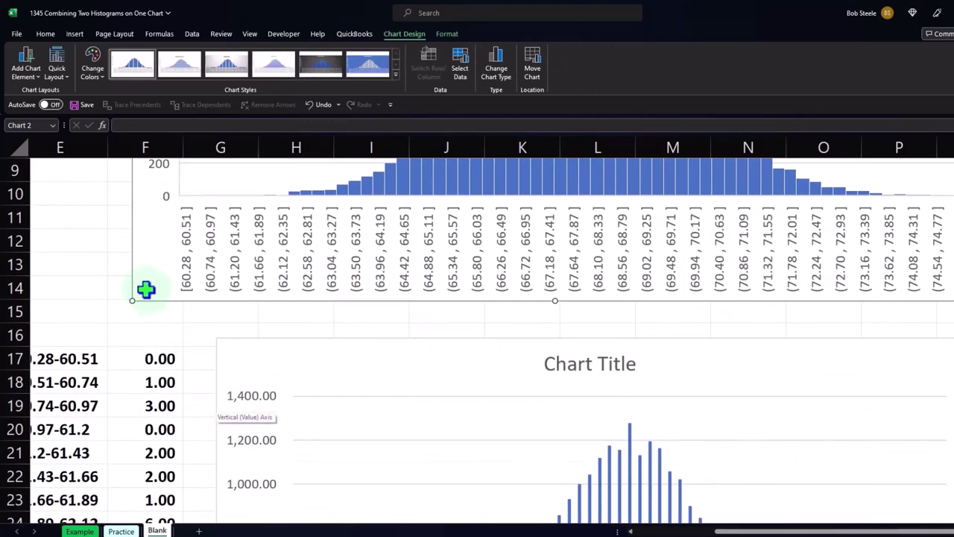
pyautogui.moveTo(145, 288); pyautogui.dragTo(227, 293)
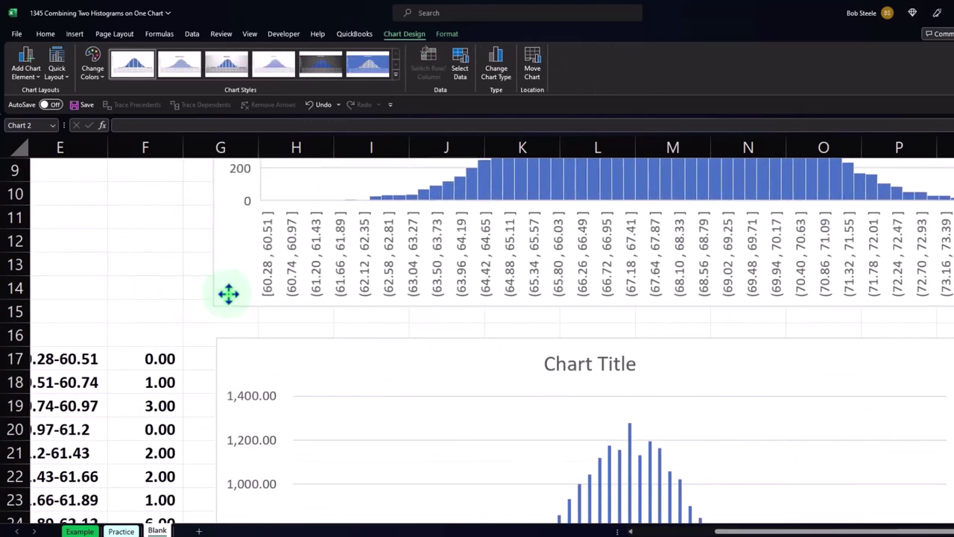
# - Set the gap width of the column chart's bars to 10%
pyautogui.scroll(2, 413, 335)
pyautogui.scroll(1, 415, 335)
pyautogui.scroll(-6, 417, 337)
pyautogui.scroll(-1, 429, 344)
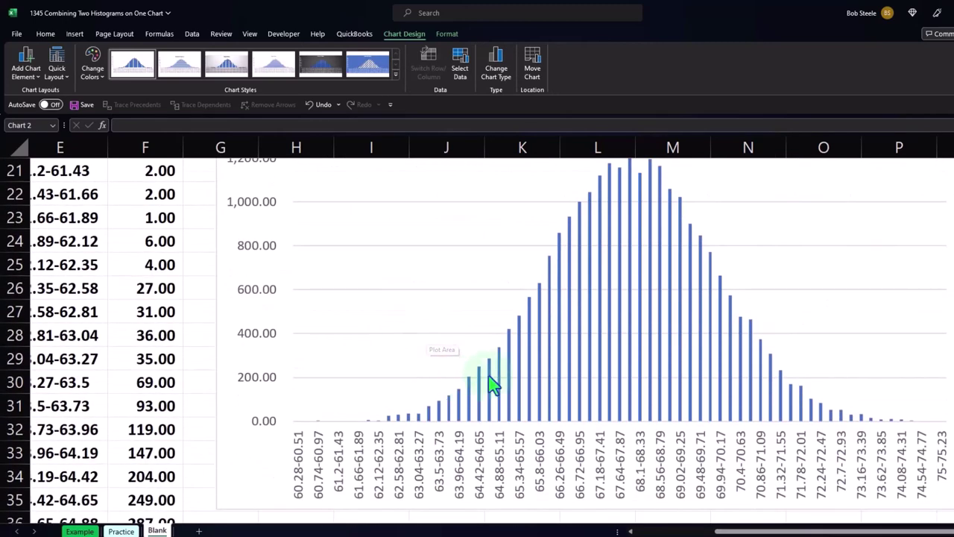
pyautogui.click(583, 315)
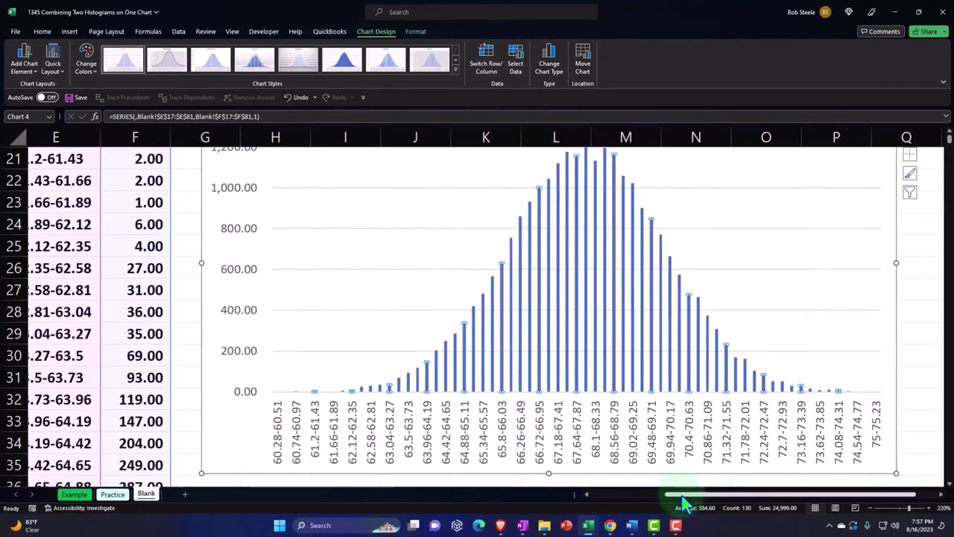
pyautogui.hscroll(2, 681, 499)
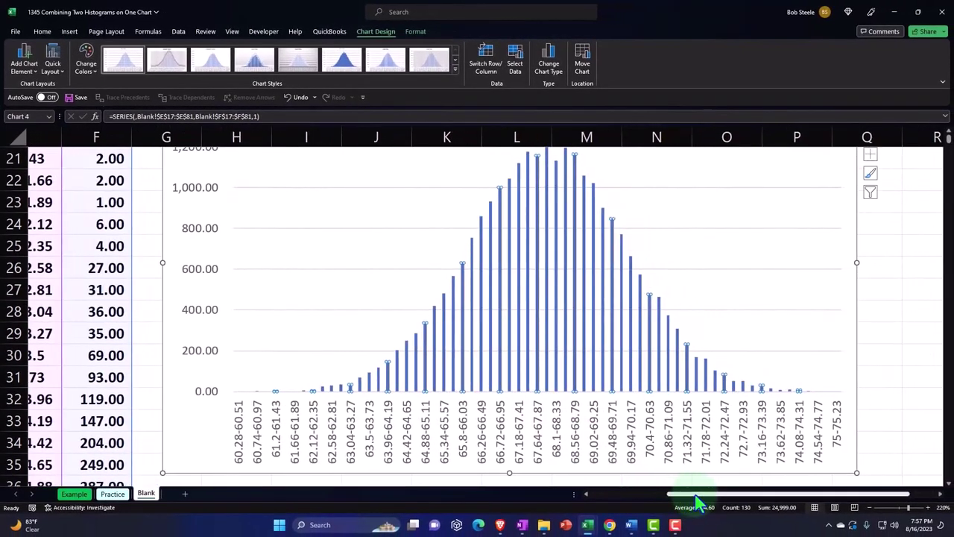
pyautogui.doubleClick(564, 237)
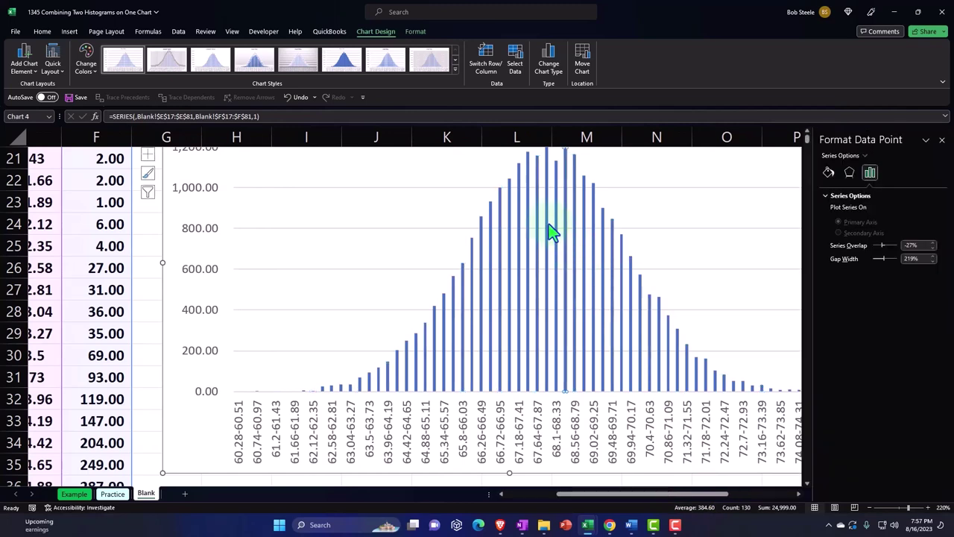
pyautogui.click(546, 220)
pyautogui.scroll(1, 582, 269)
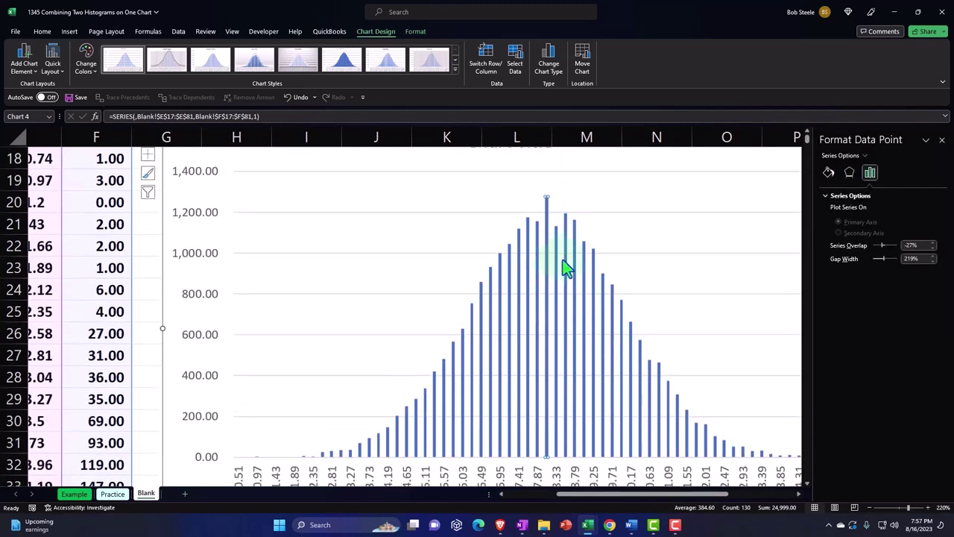
pyautogui.doubleClick(916, 258)
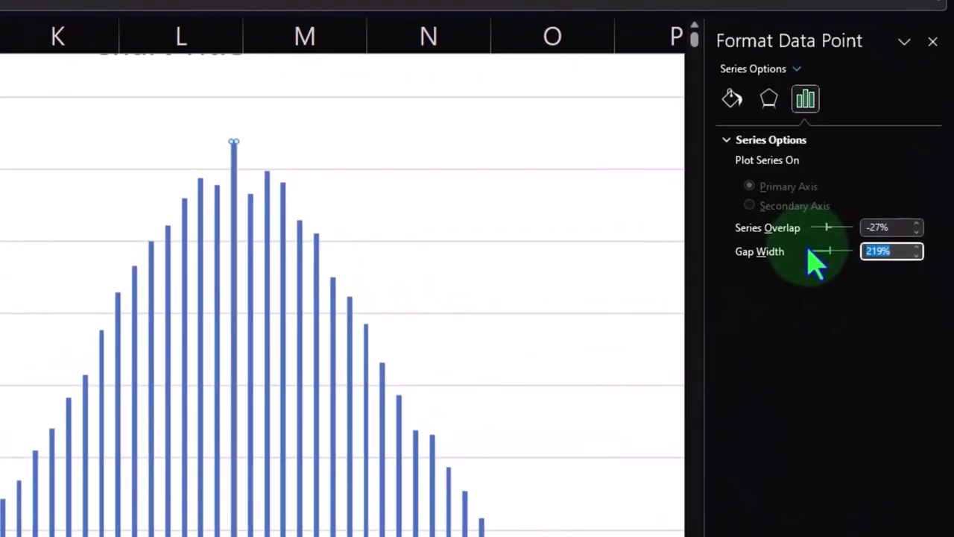
pyautogui.write('10')
pyautogui.press('Return')
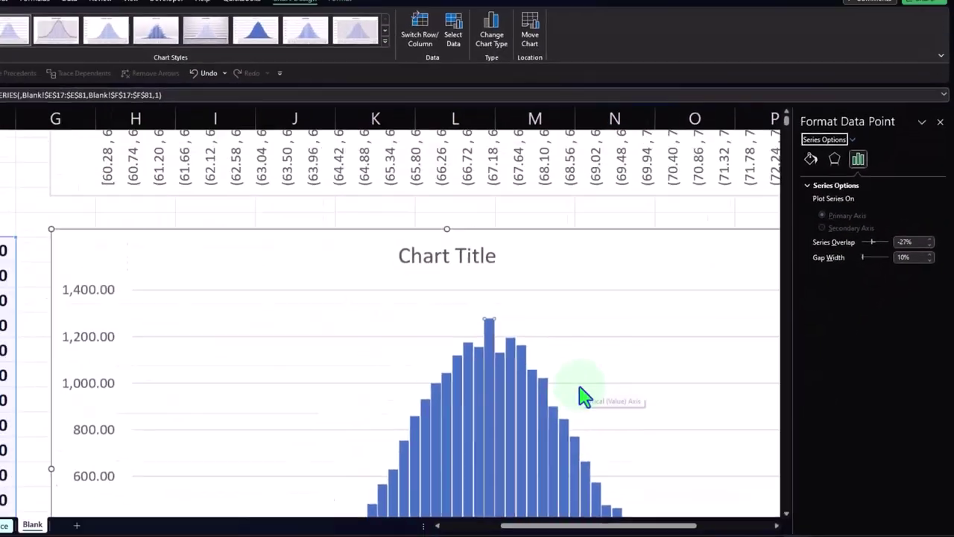
# - Compare the column chart with the original histogram, and add Outside End data labels to the column chart
pyautogui.scroll(2, 585, 395)
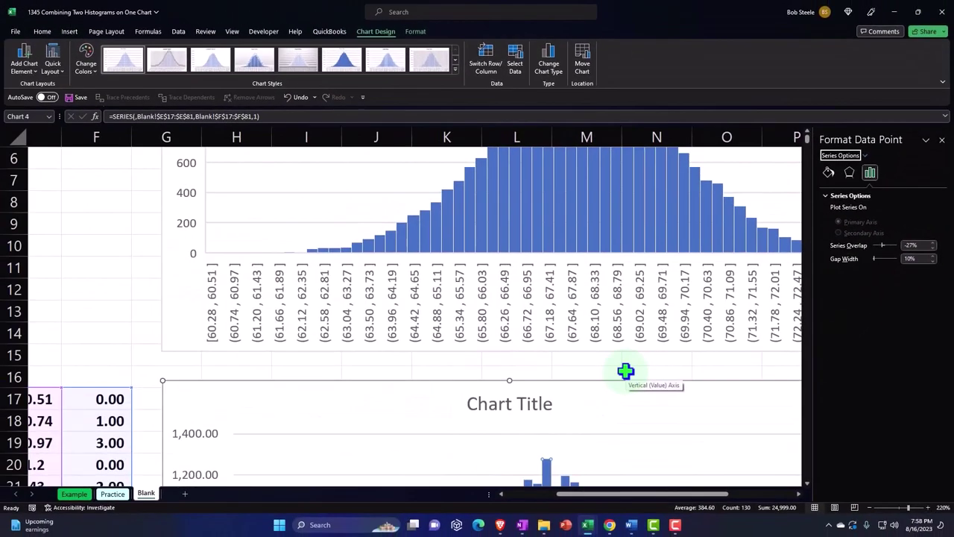
pyautogui.scroll(2, 625, 371)
pyautogui.scroll(-3, 627, 375)
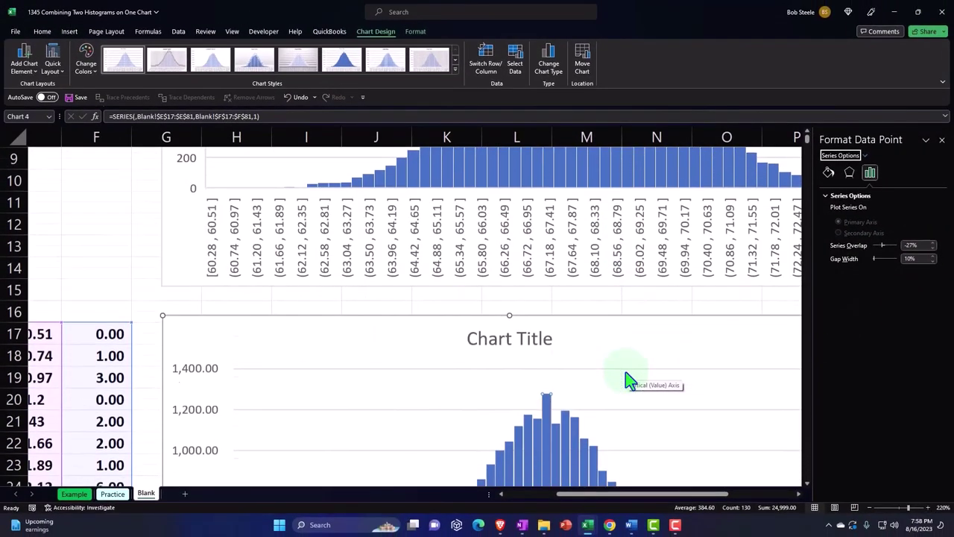
pyautogui.scroll(-2, 626, 380)
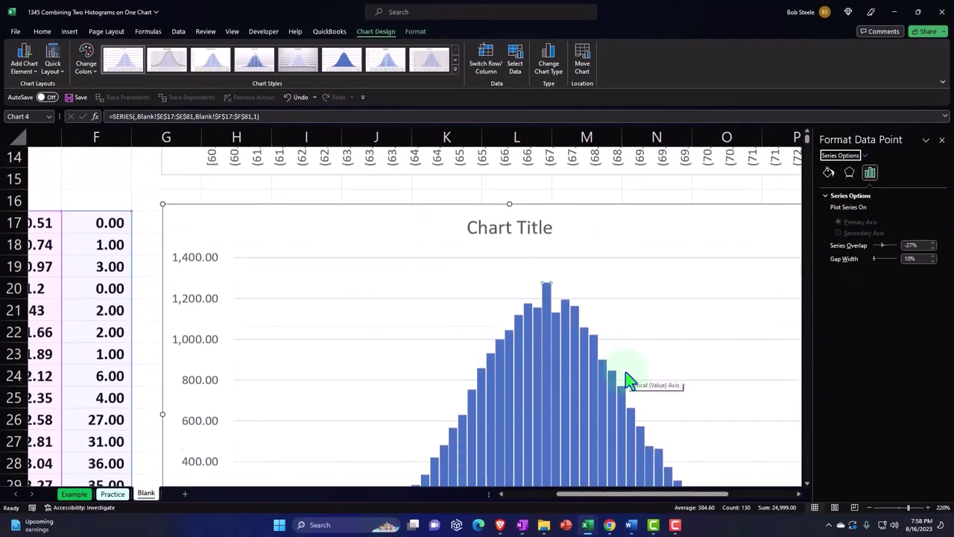
pyautogui.click(412, 202)
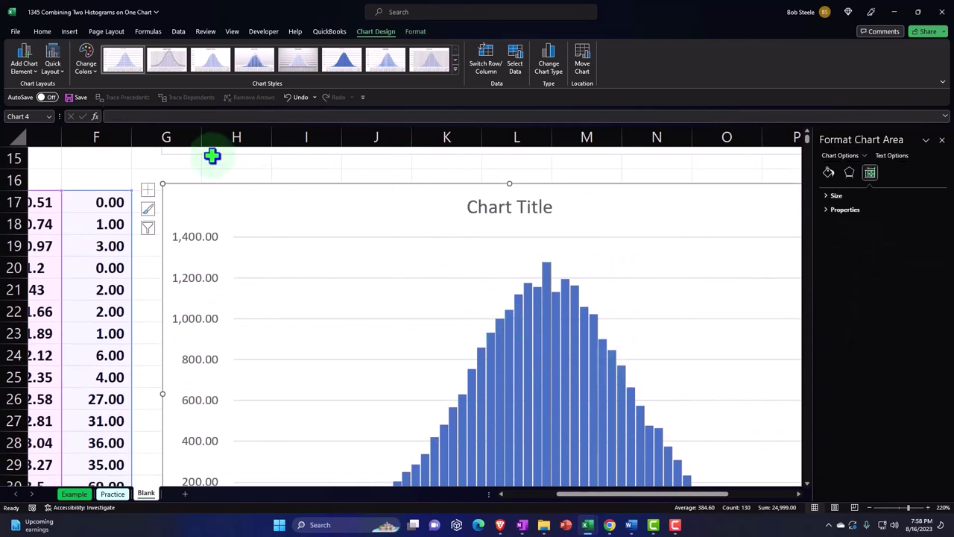
pyautogui.scroll(-1, 302, 259)
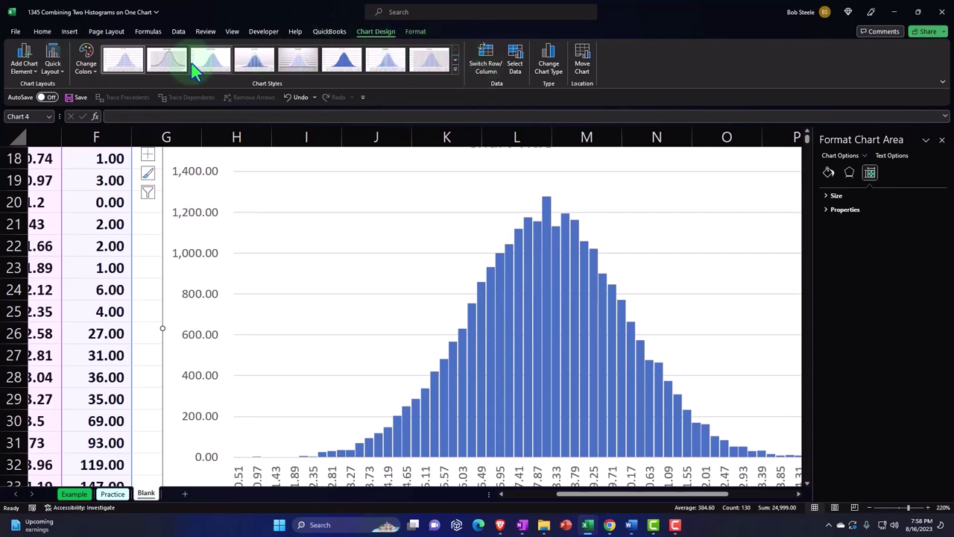
pyautogui.click(28, 70)
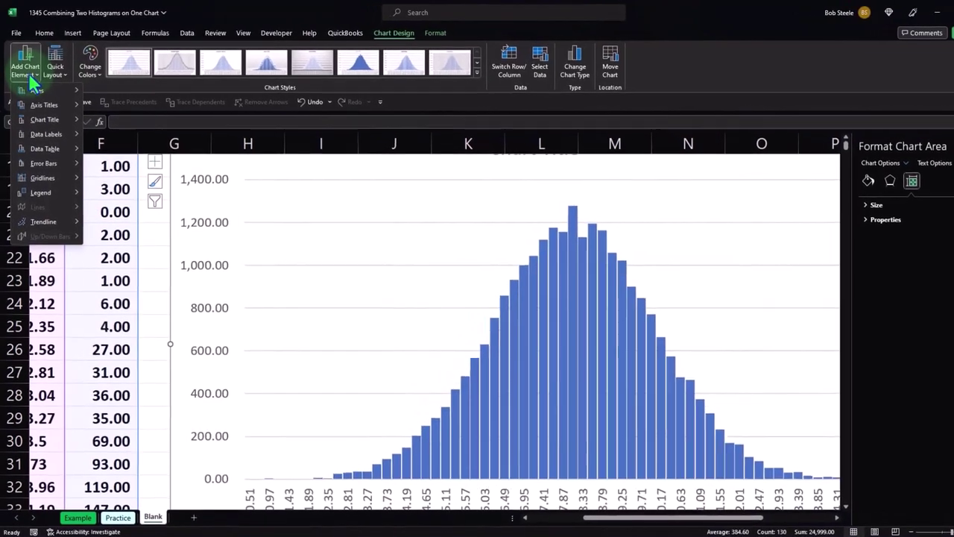
pyautogui.moveTo(35, 139)
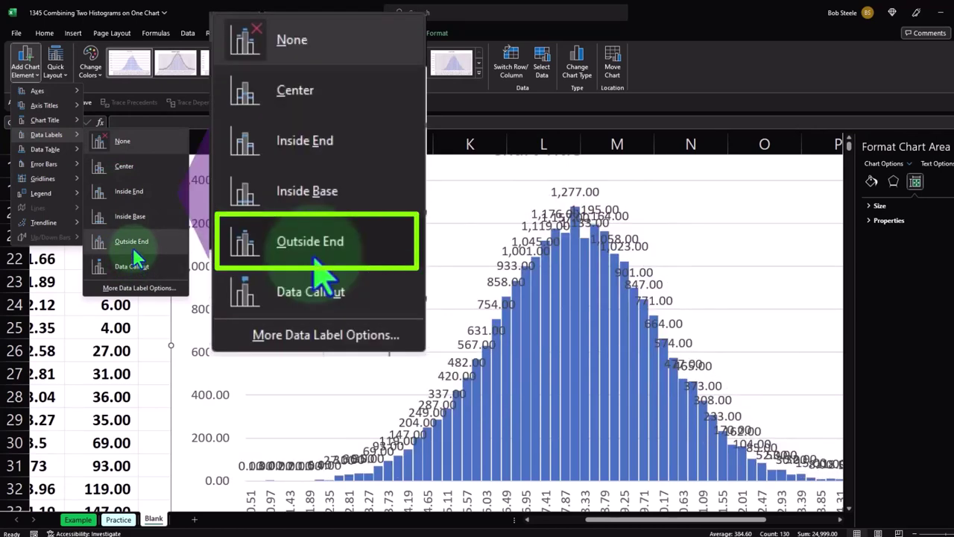
pyautogui.click(132, 247)
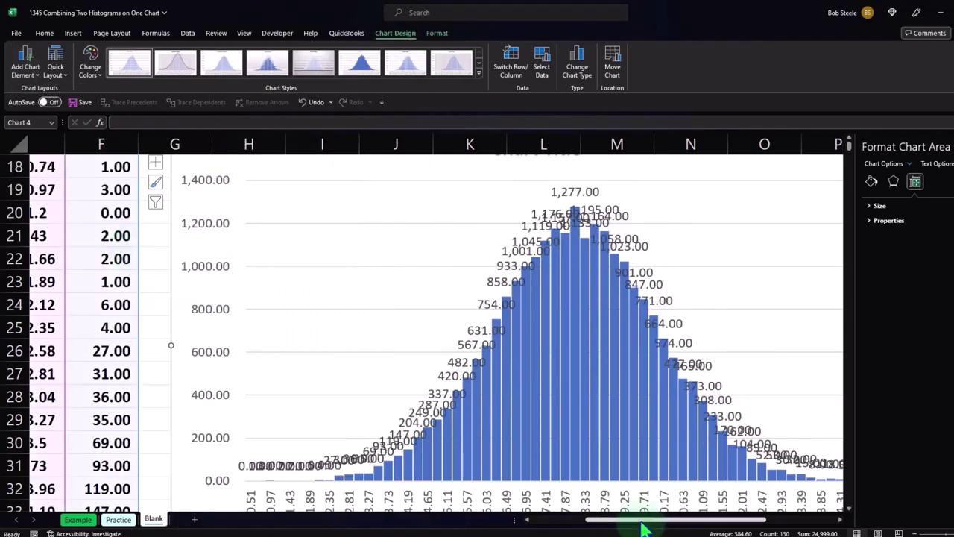
# - Enlarge the column chart from its lower corner so it extends to about column T and row 36
pyautogui.moveTo(645, 526); pyautogui.dragTo(727, 520)
pyautogui.scroll(-3, 639, 395)
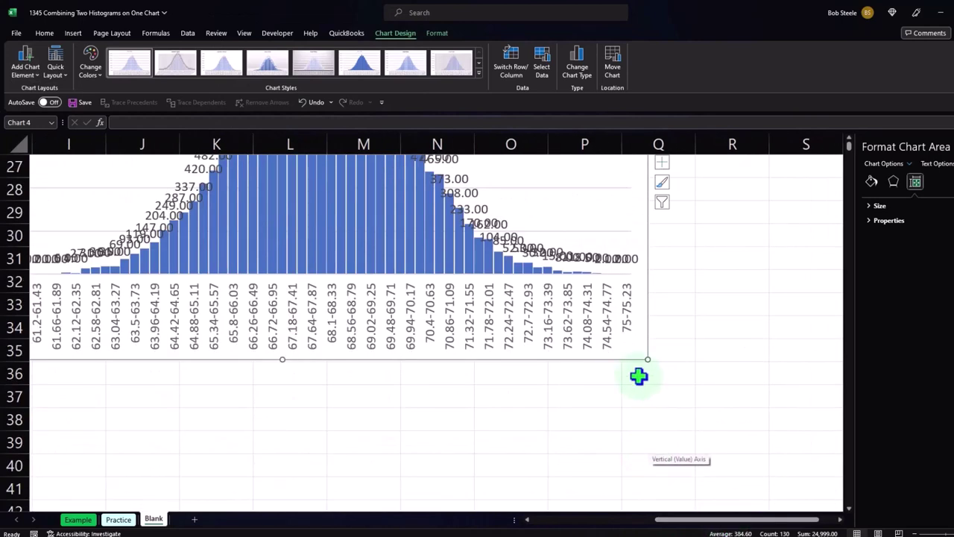
pyautogui.moveTo(646, 360); pyautogui.dragTo(808, 370)
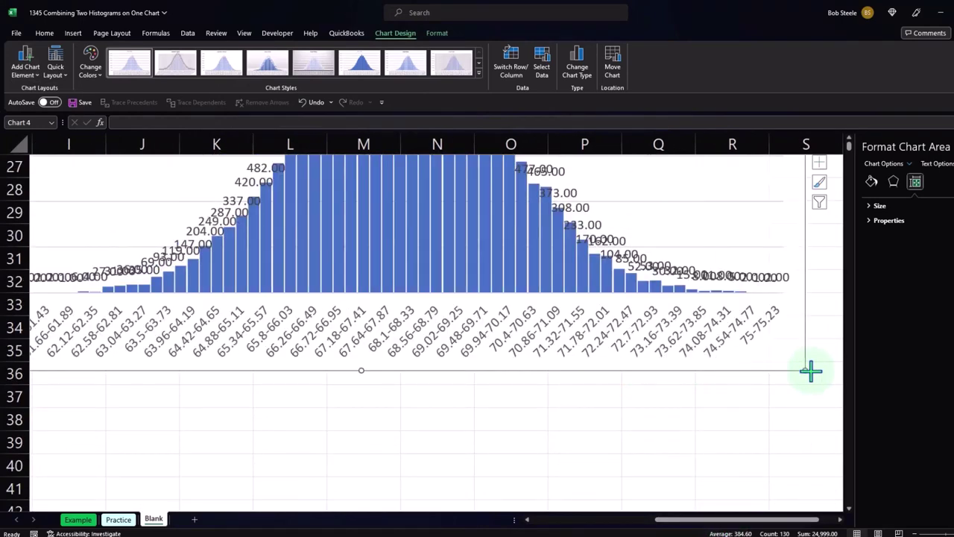
pyautogui.click(840, 519)
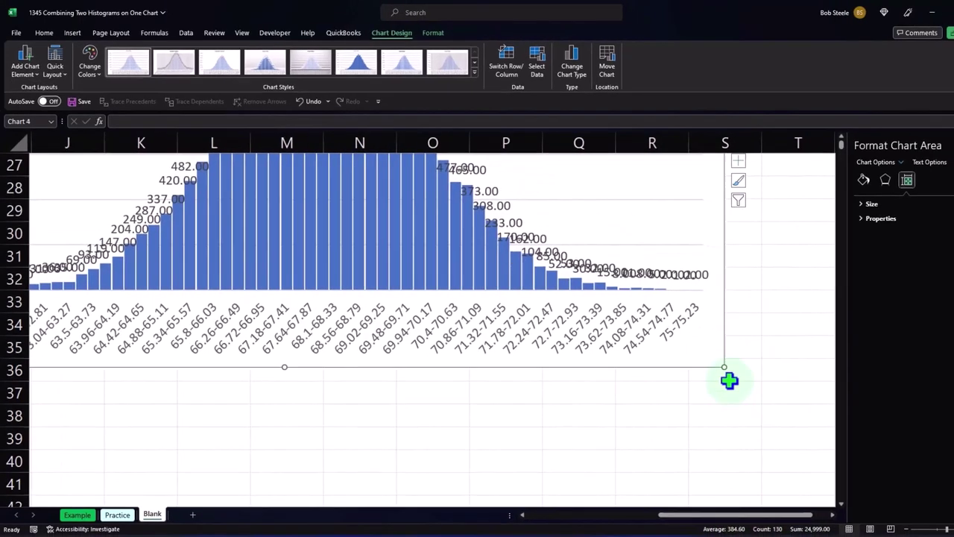
pyautogui.moveTo(733, 371); pyautogui.dragTo(750, 355)
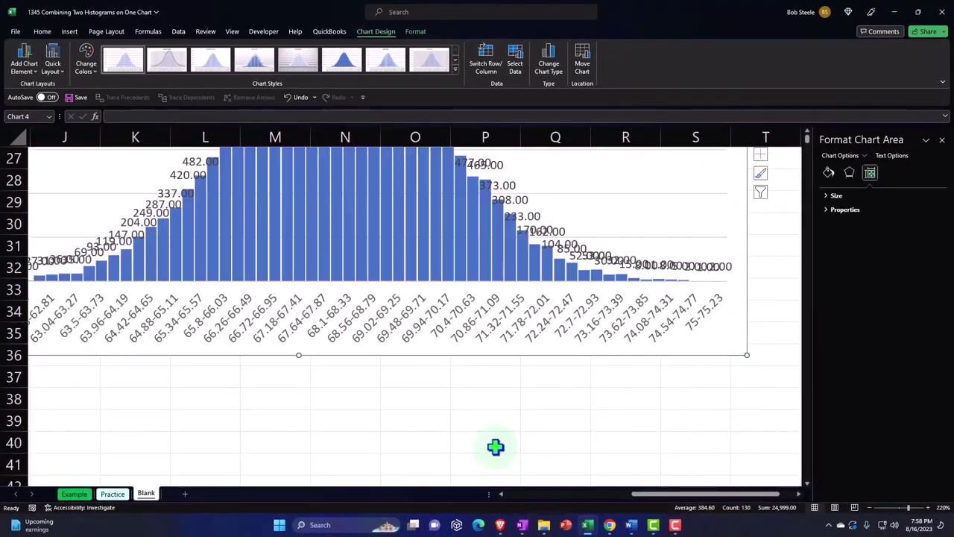
# - Examine the column chart's data labels, selecting the single label above the tallest bar
pyautogui.scroll(2, 452, 445)
pyautogui.scroll(1, 455, 447)
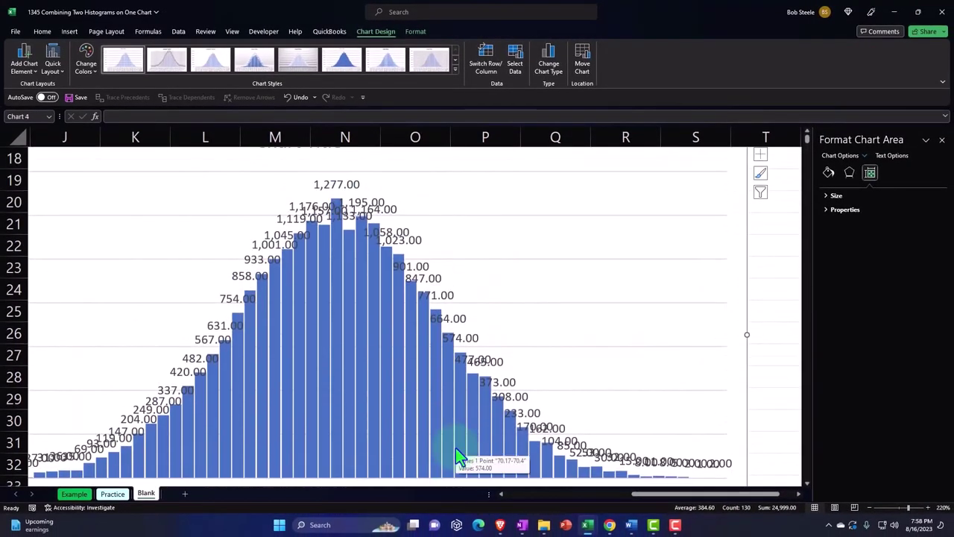
pyautogui.click(339, 184)
pyautogui.press('Escape')
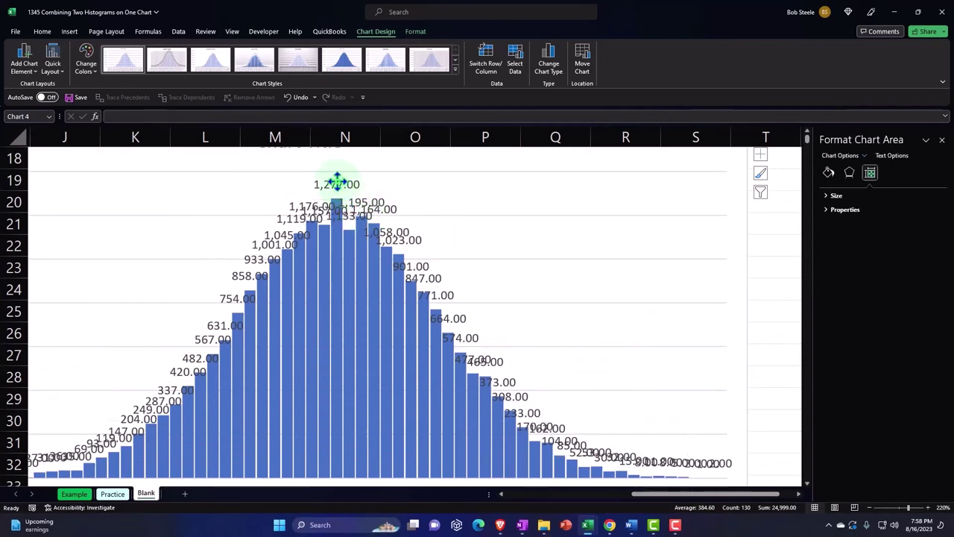
pyautogui.click(337, 184)
pyautogui.click(337, 184)
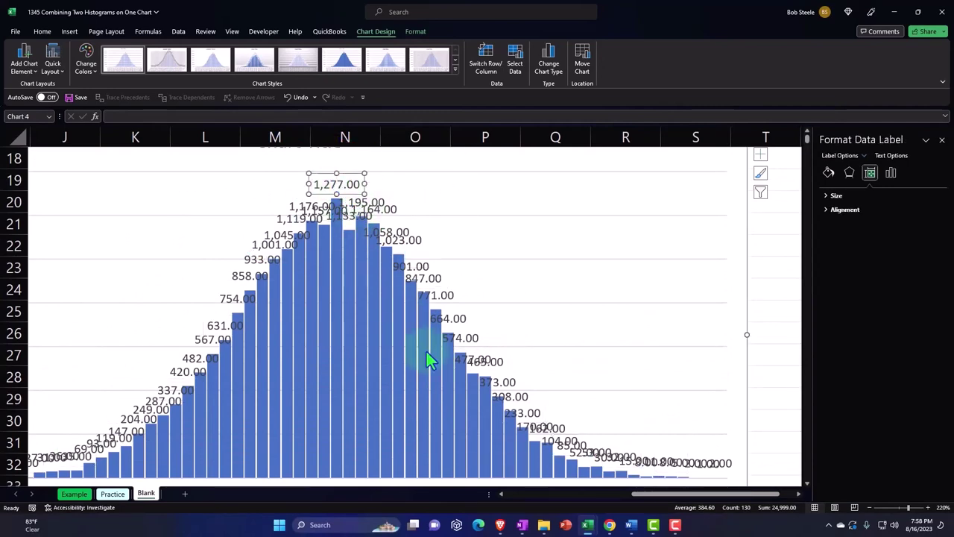
# - Close the formatting pane and widen the column chart to about column V
pyautogui.scroll(-2, 713, 457)
pyautogui.hscroll(1, 738, 503)
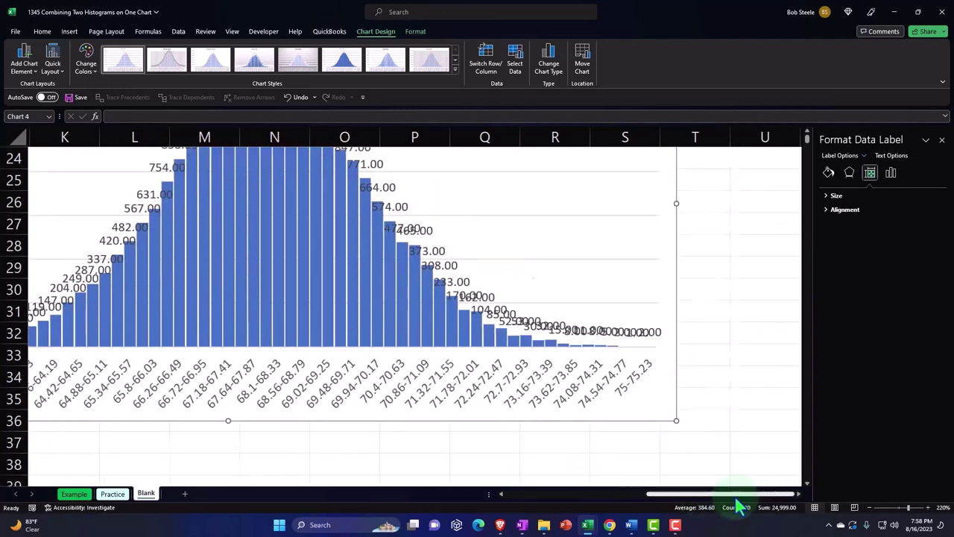
pyautogui.moveTo(676, 420); pyautogui.dragTo(820, 328)
pyautogui.click(941, 140)
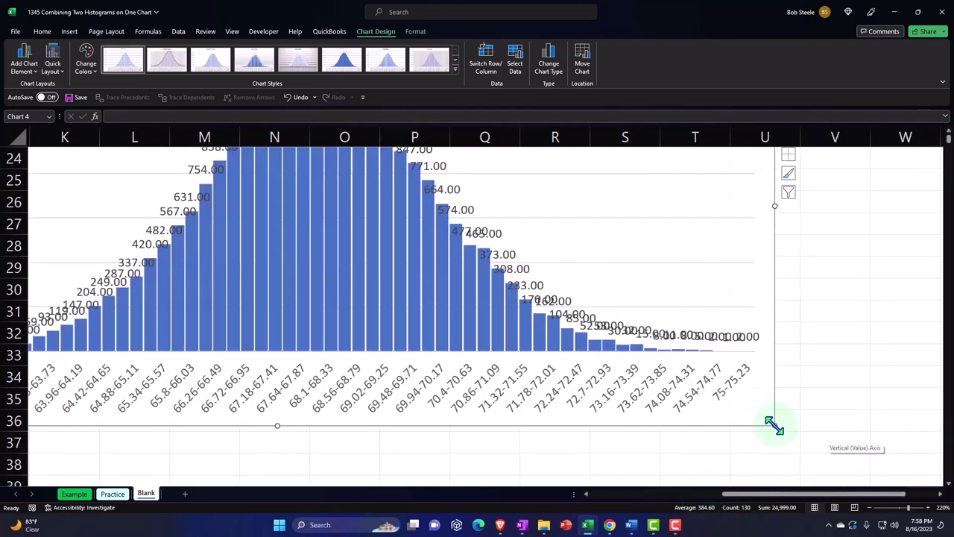
pyautogui.moveTo(773, 425); pyautogui.dragTo(835, 427)
pyautogui.click(490, 450)
# - Widen the column chart further to about column X so every bin label has room on the horizontal axis
pyautogui.scroll(-1, 488, 448)
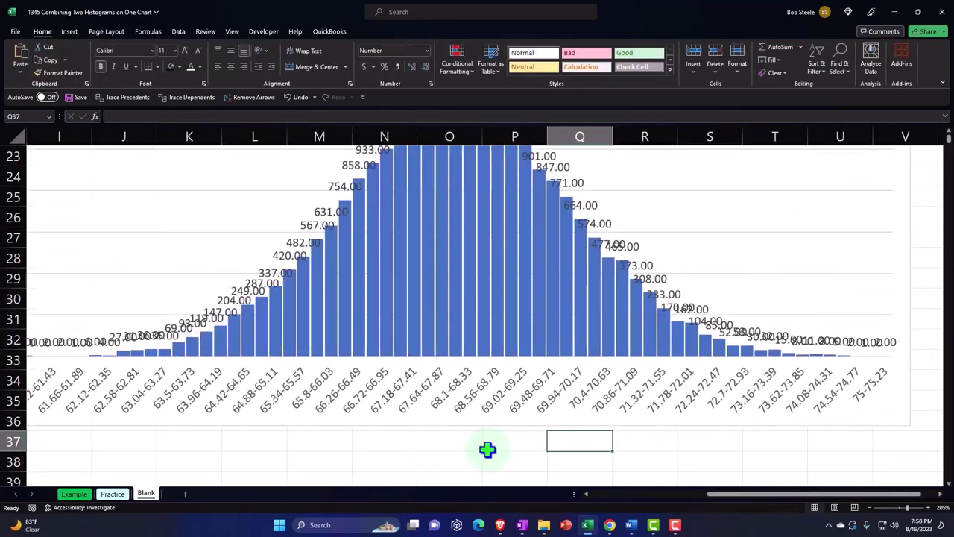
pyautogui.scroll(-3, 488, 448)
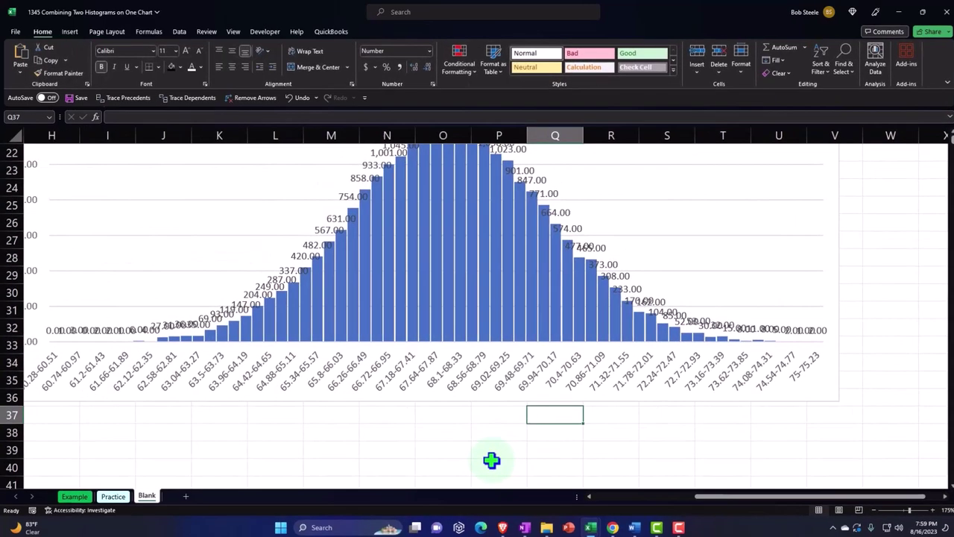
pyautogui.hscroll(-3, 495, 463)
pyautogui.moveTo(655, 496); pyautogui.dragTo(708, 496)
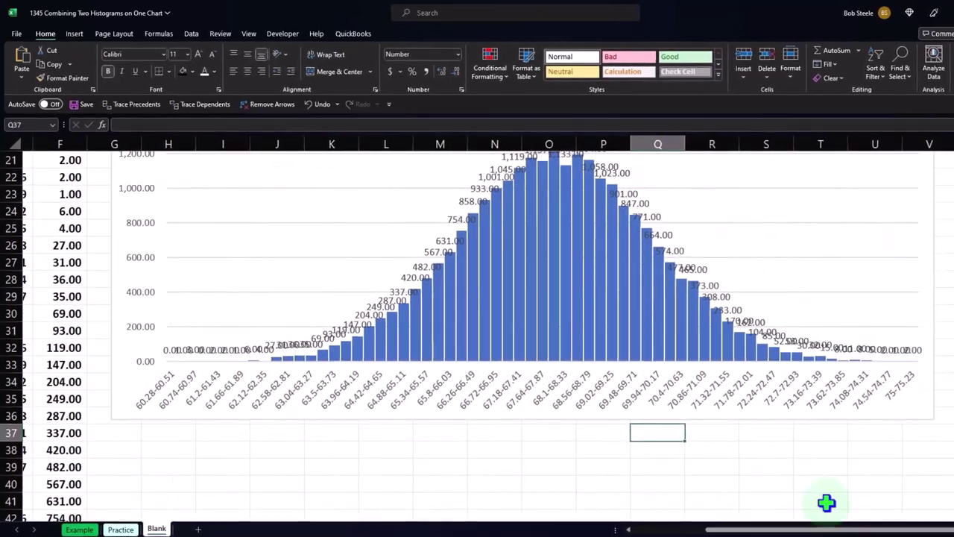
pyautogui.click(926, 419)
pyautogui.moveTo(931, 420); pyautogui.dragTo(953, 433)
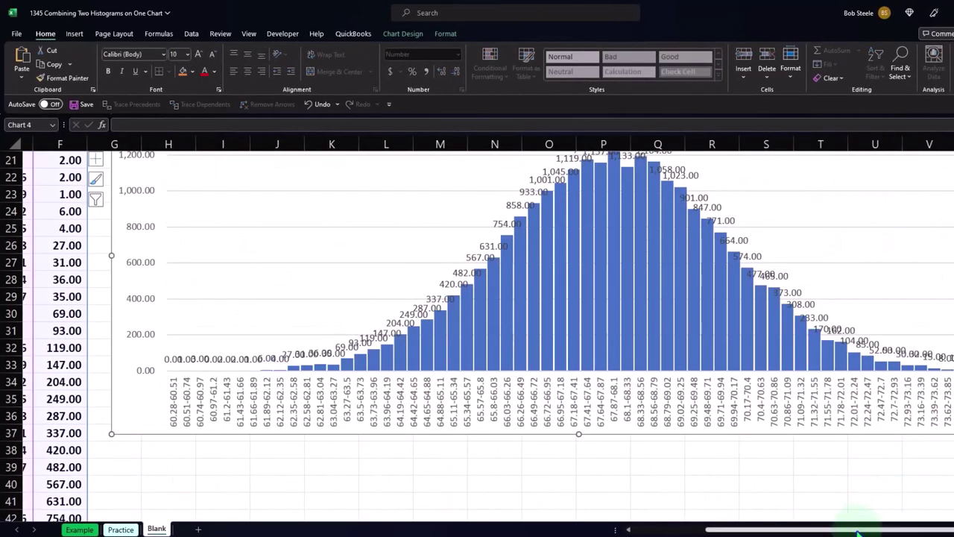
pyautogui.hscroll(1, 869, 518)
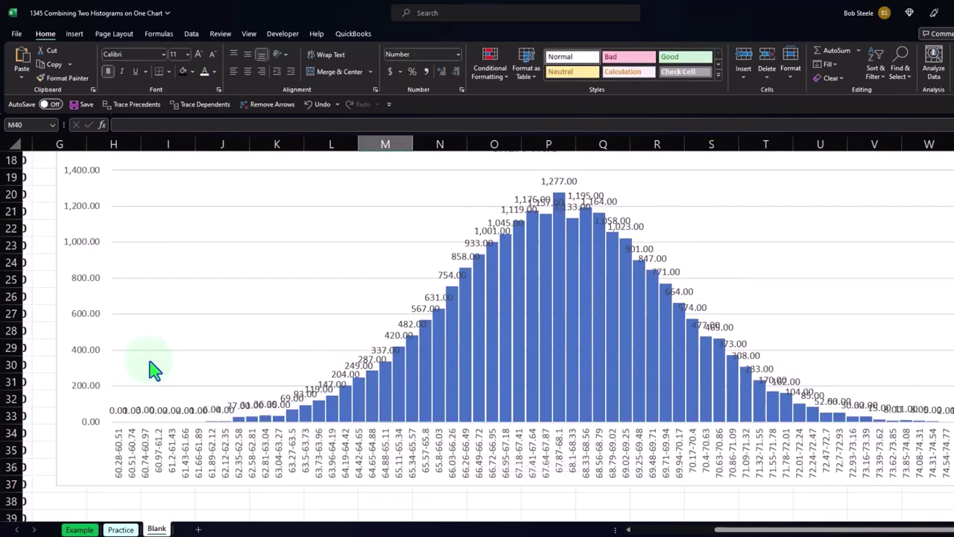
# - Widen the original histogram to about column X to match the width of the column chart below it
pyautogui.scroll(4, 319, 348)
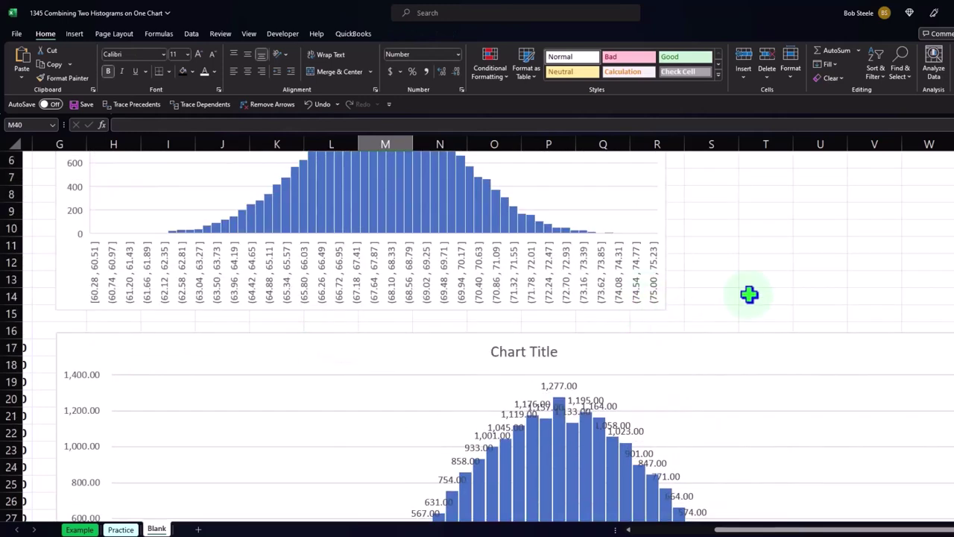
pyautogui.scroll(1, 733, 333)
pyautogui.click(663, 358)
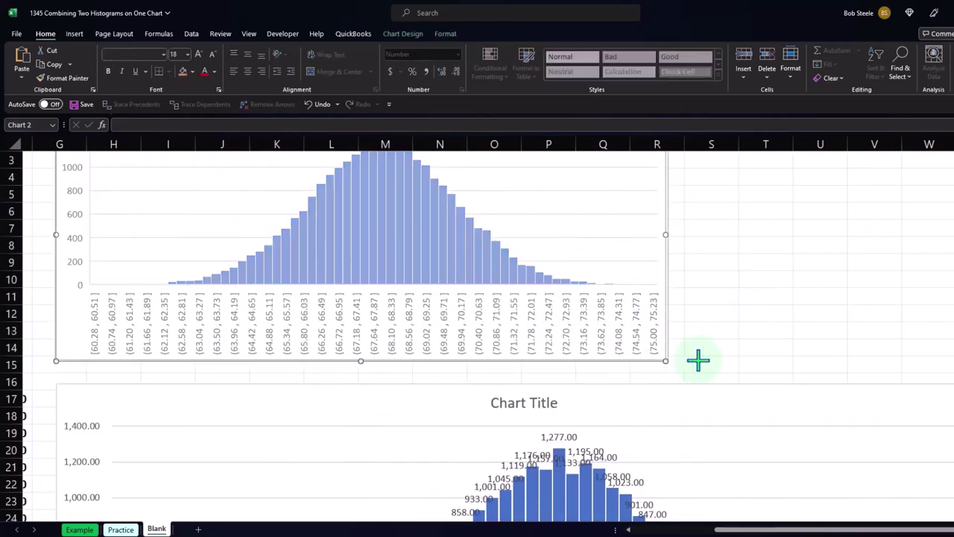
pyautogui.moveTo(665, 361); pyautogui.dragTo(948, 370)
pyautogui.scroll(1, 607, 373)
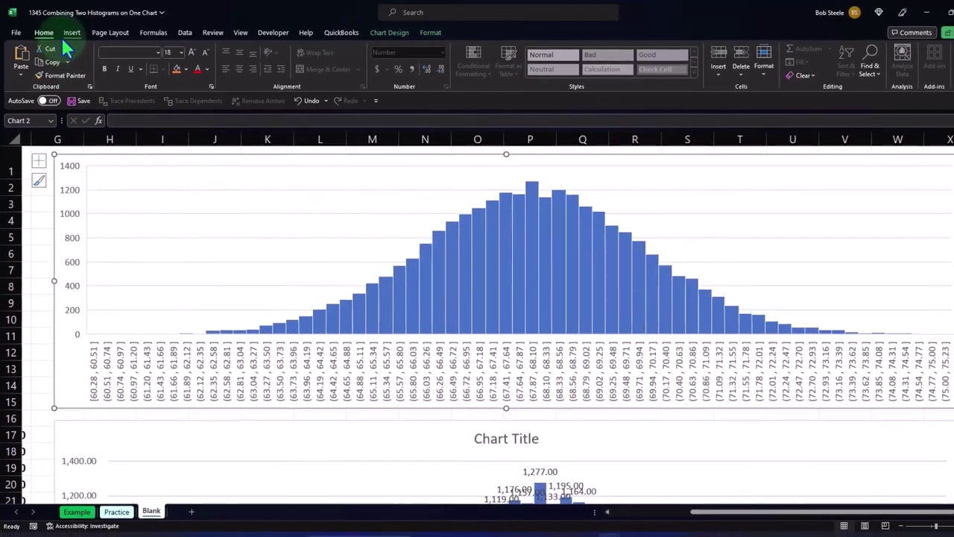
# - Add Outside End data labels to the original histogram
pyautogui.click(388, 32)
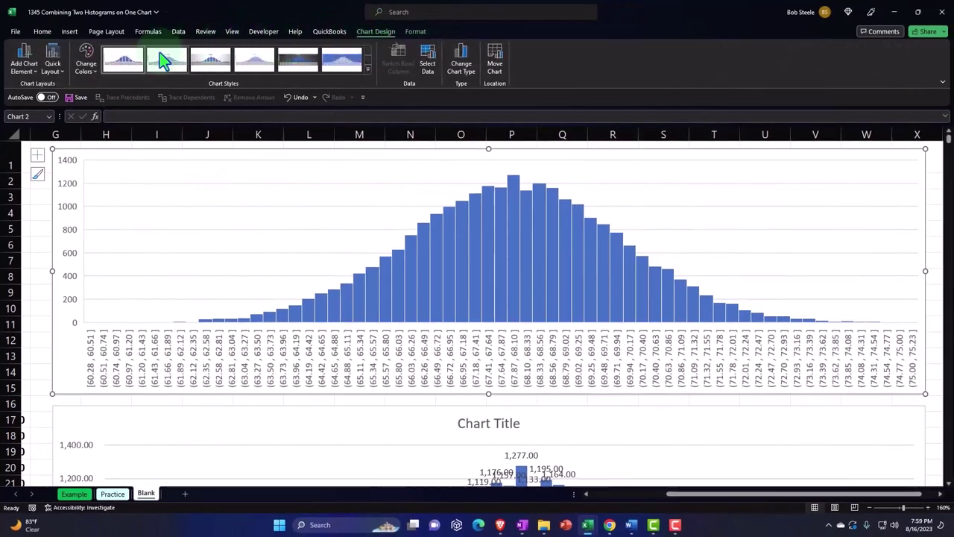
pyautogui.click(28, 67)
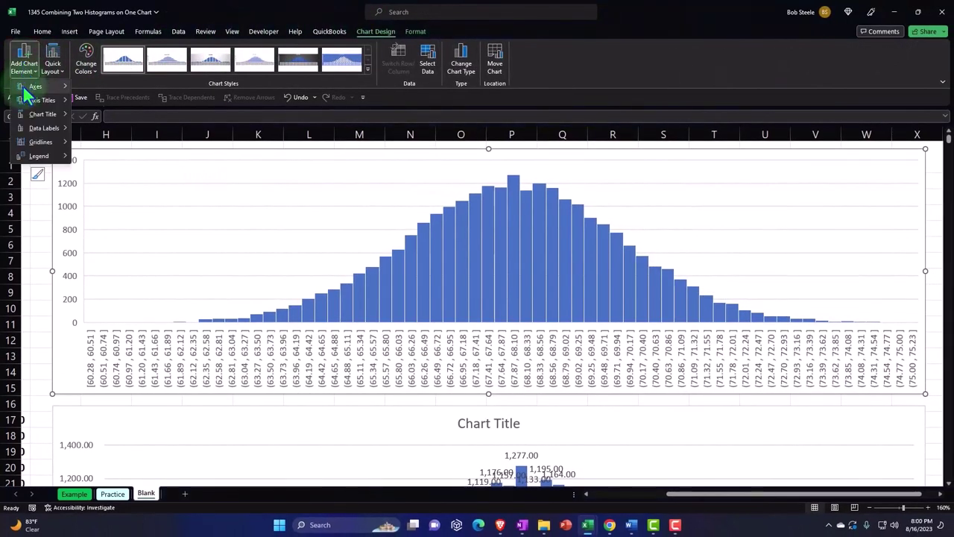
pyautogui.moveTo(44, 128)
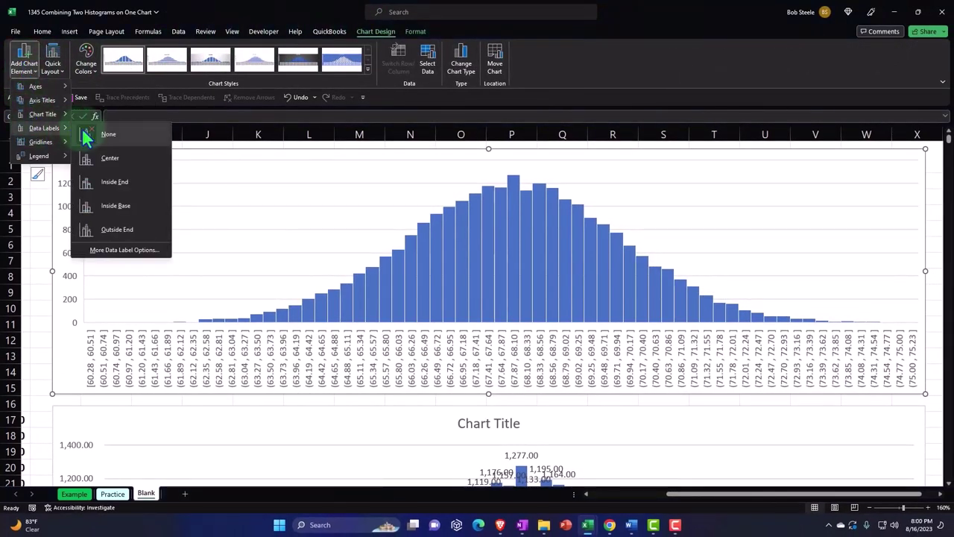
pyautogui.click(110, 229)
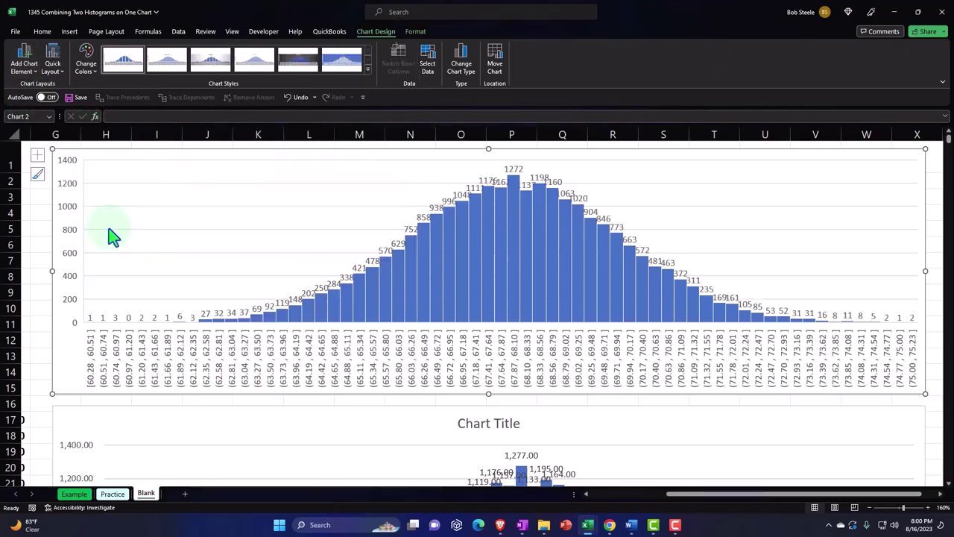
pyautogui.scroll(-2, 520, 354)
pyautogui.scroll(2, 520, 353)
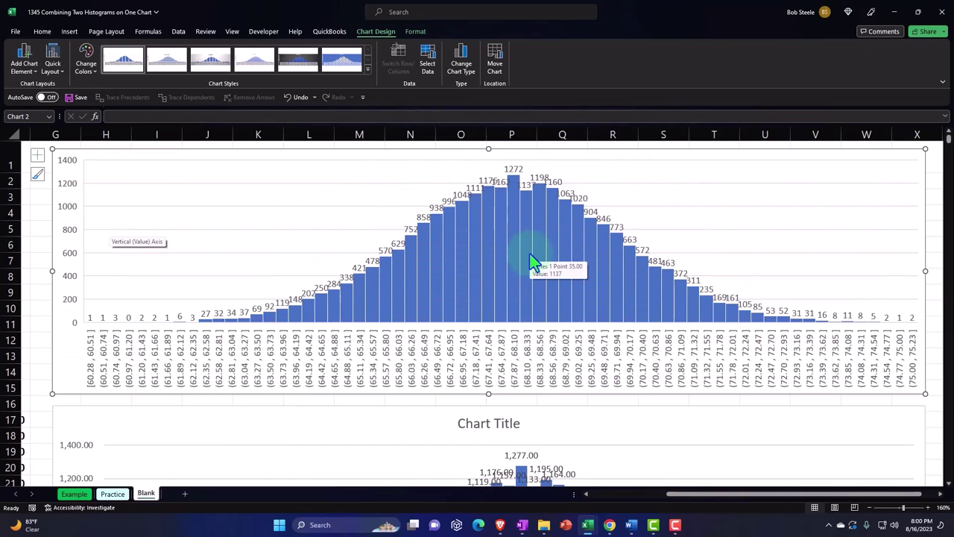
# - Format the column chart's data labels as Number with 0 decimal places and the 1000 separator, and close the formatting pane
pyautogui.scroll(-5, 530, 261)
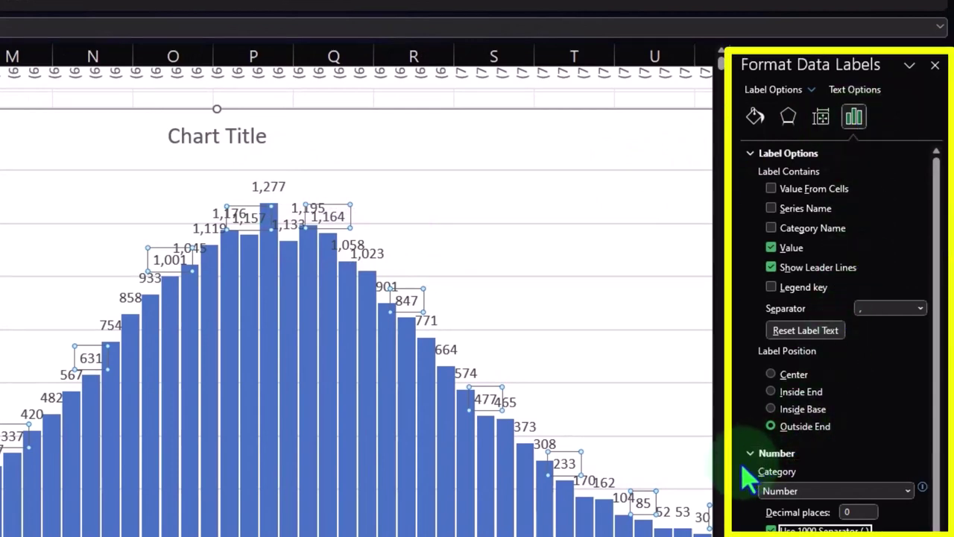
pyautogui.click(908, 491)
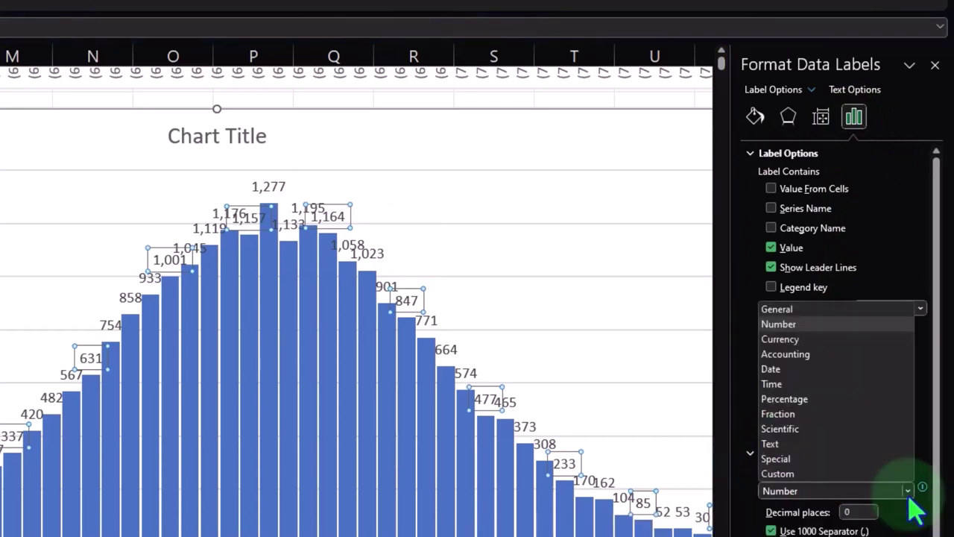
pyautogui.click(909, 498)
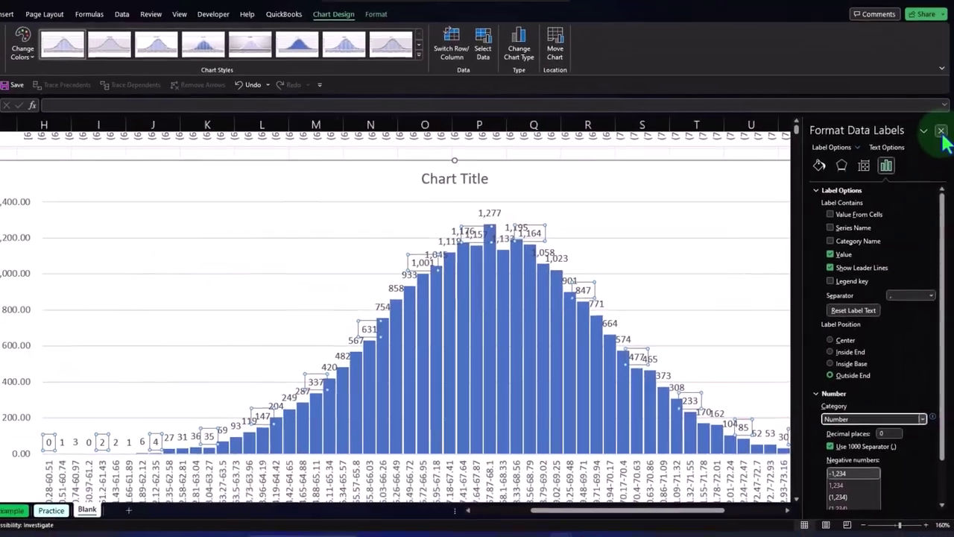
pyautogui.click(942, 131)
# - Delete the column chart's title, and compare the chart with the original histogram above it
pyautogui.click(489, 180)
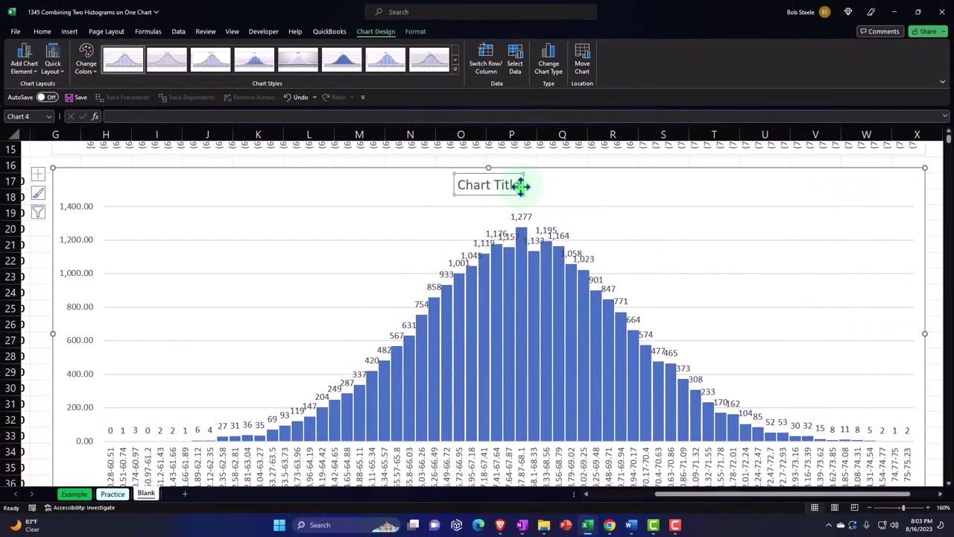
pyautogui.press('Delete')
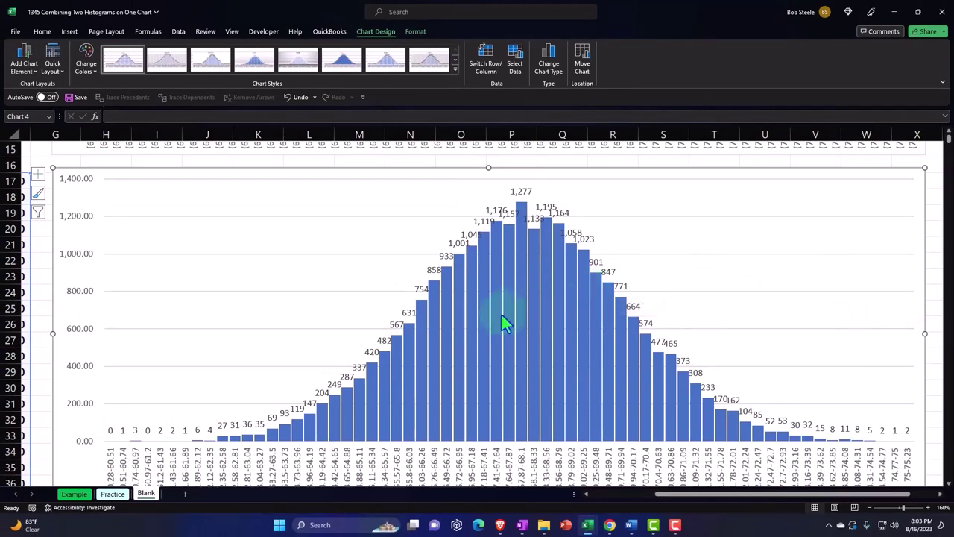
pyautogui.scroll(-2, 501, 317)
pyautogui.scroll(6, 503, 326)
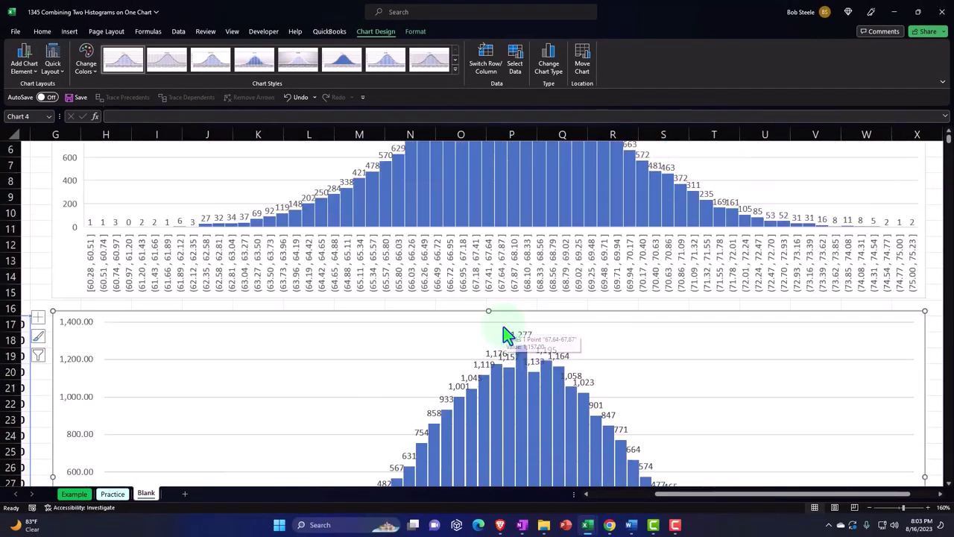
pyautogui.scroll(1, 503, 326)
pyautogui.scroll(-2, 503, 328)
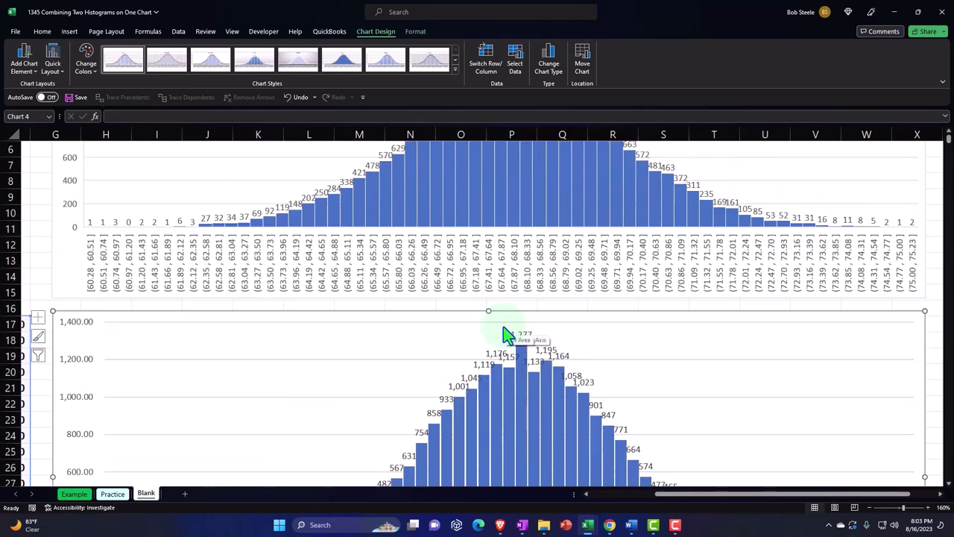
pyautogui.scroll(-2, 504, 326)
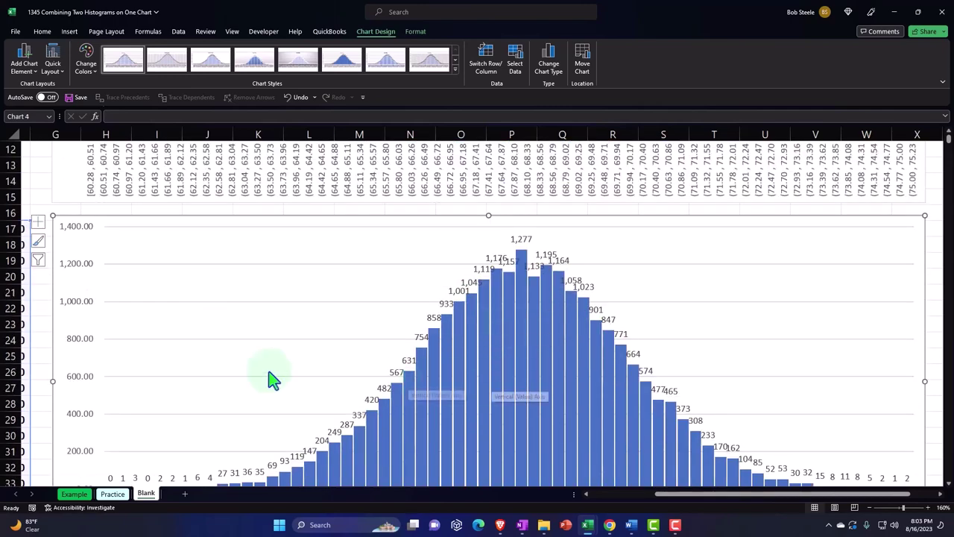
pyautogui.scroll(3, 226, 370)
pyautogui.scroll(1, 226, 370)
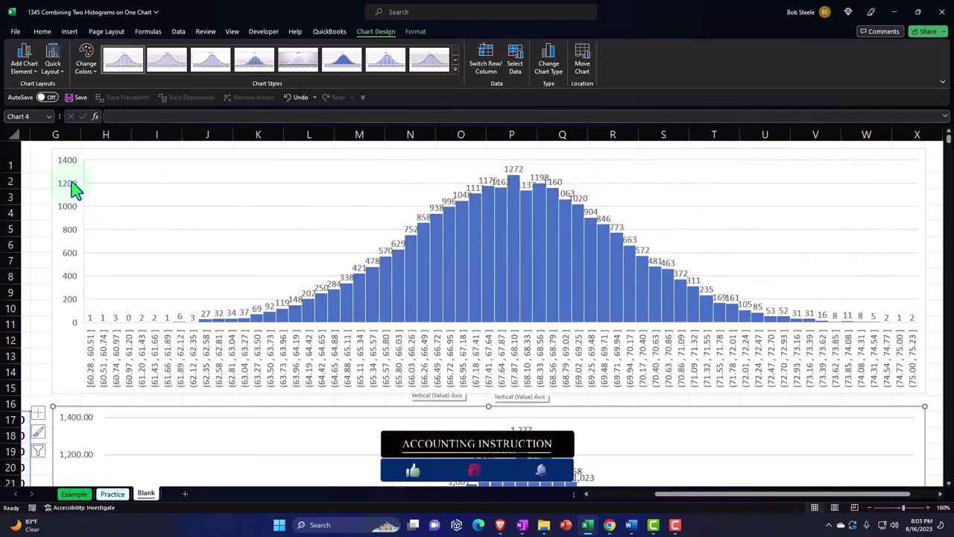
# - Shorten the column chart by raising its lower edge to about row 33, and compare it with the original histogram and the bin data
pyautogui.scroll(-7, 270, 284)
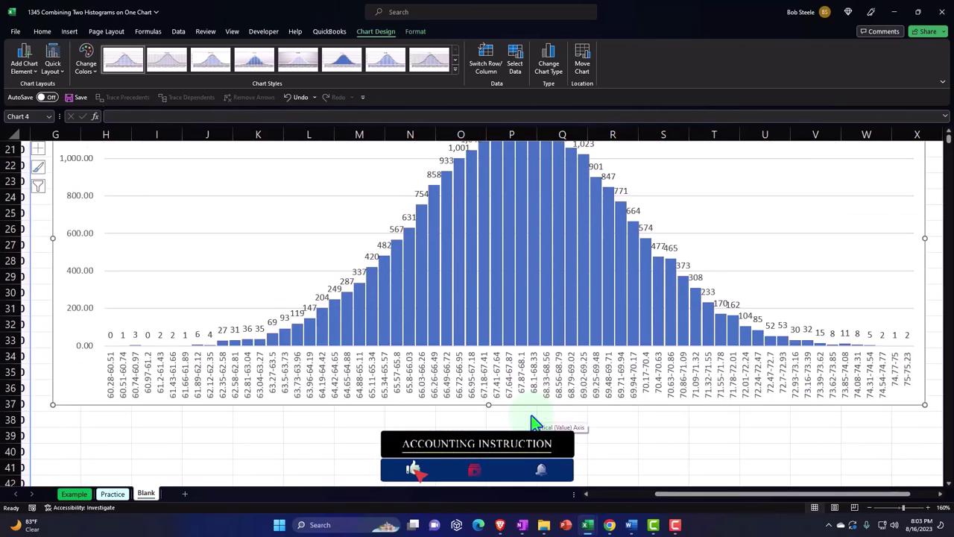
pyautogui.moveTo(485, 400); pyautogui.dragTo(481, 333)
pyautogui.scroll(2, 483, 372)
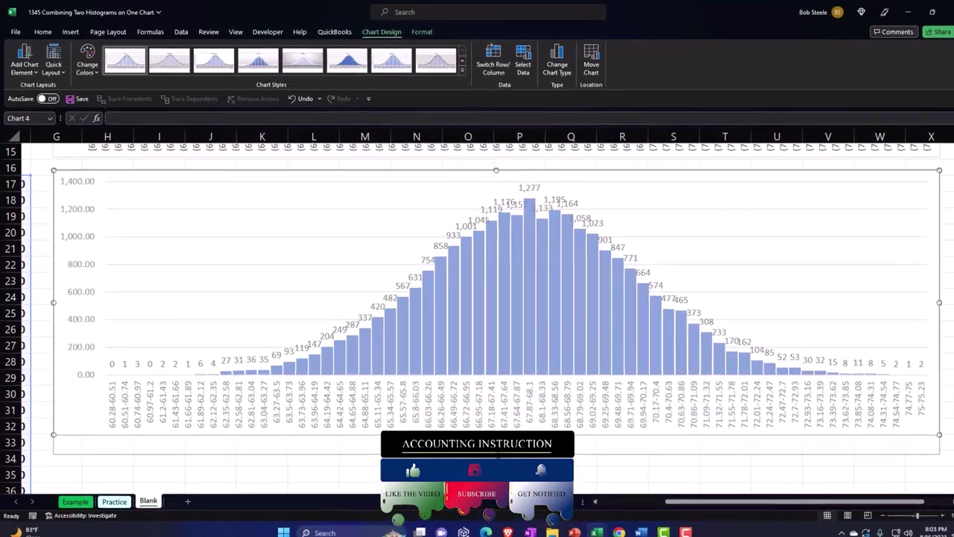
pyautogui.scroll(5, 486, 421)
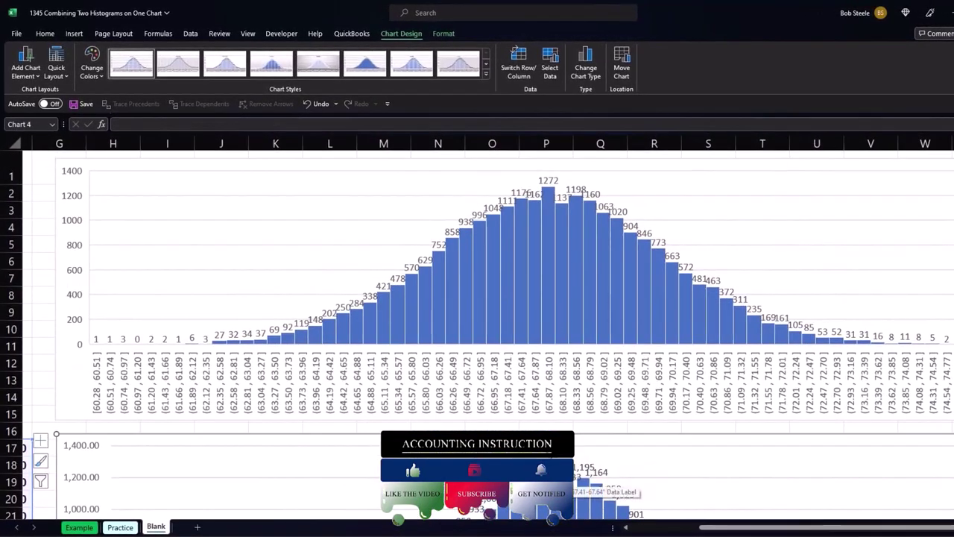
pyautogui.scroll(-5, 477, 328)
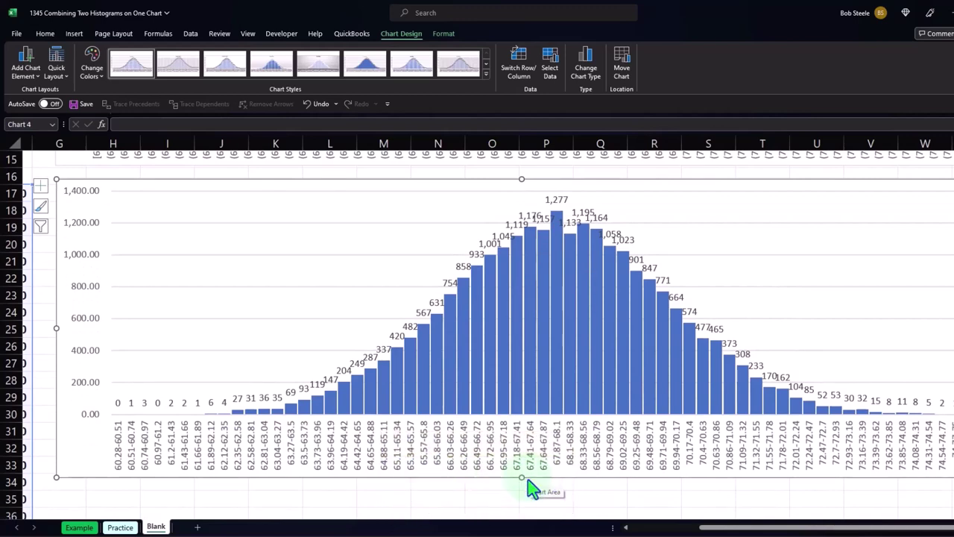
pyautogui.moveTo(730, 532); pyautogui.dragTo(674, 527)
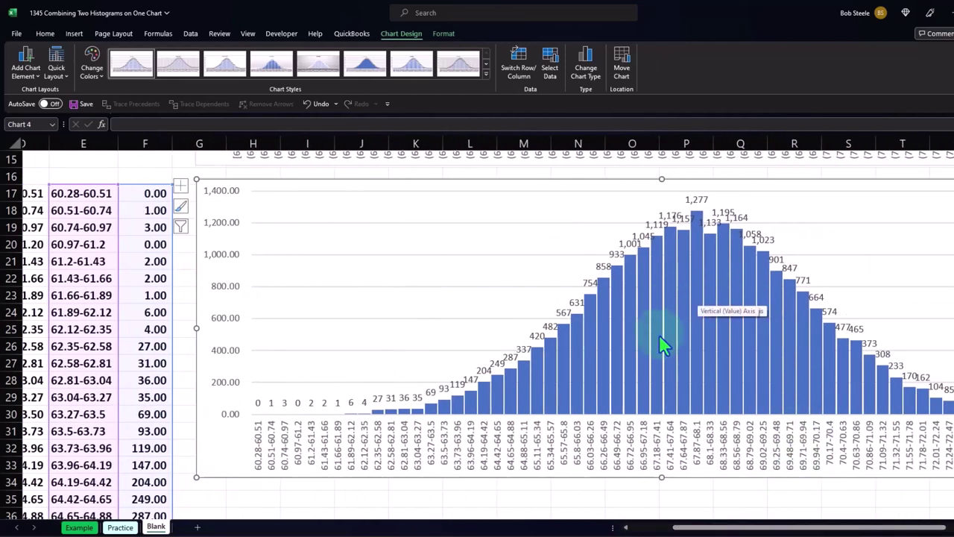